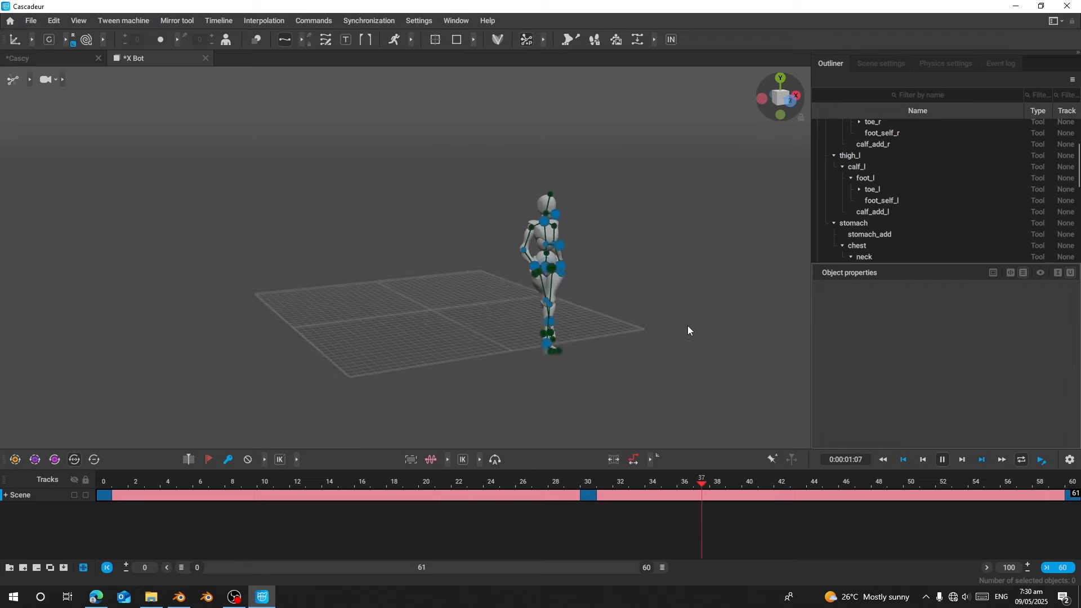
Switch between Cascadeur and Blender to compare the source animation with the motion on the retargeted character.
{"action": "key", "text": "alt+Tab"}
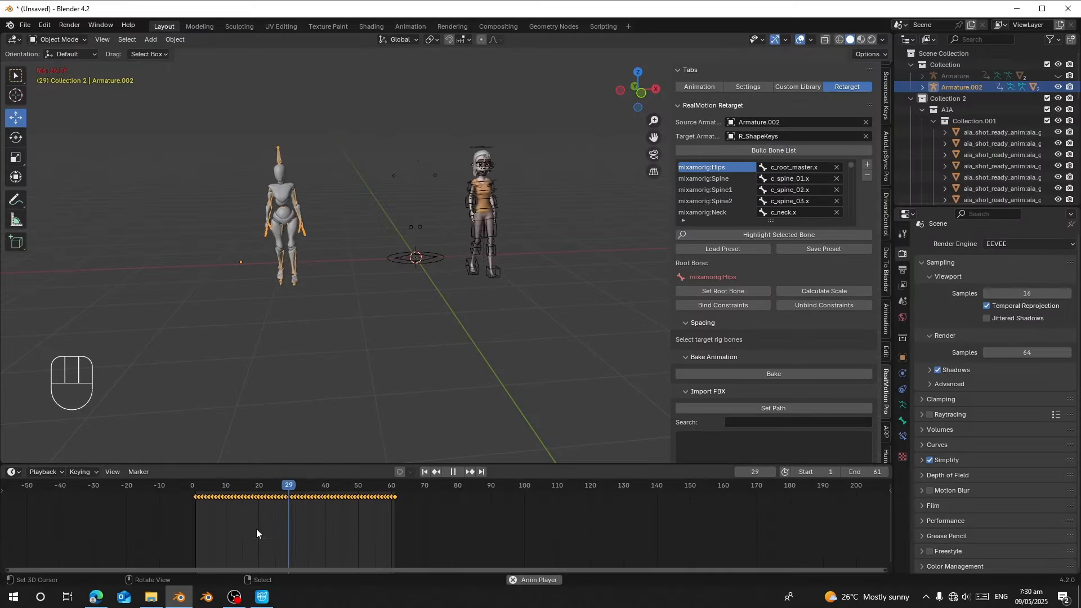
{"action": "left_click", "coordinate": [264, 602]}
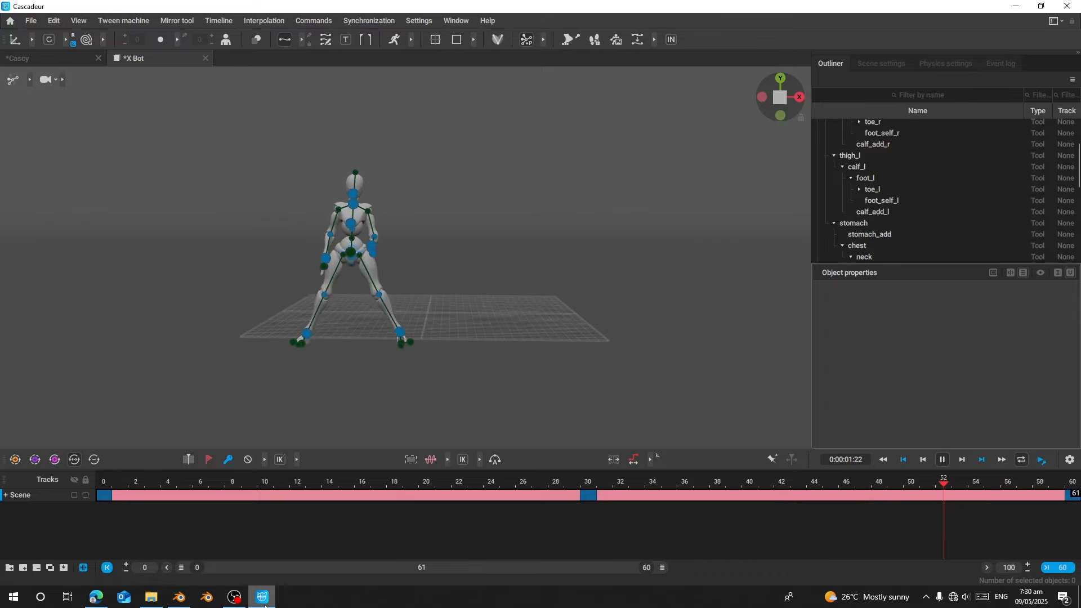
{"action": "left_click", "coordinate": [181, 600]}
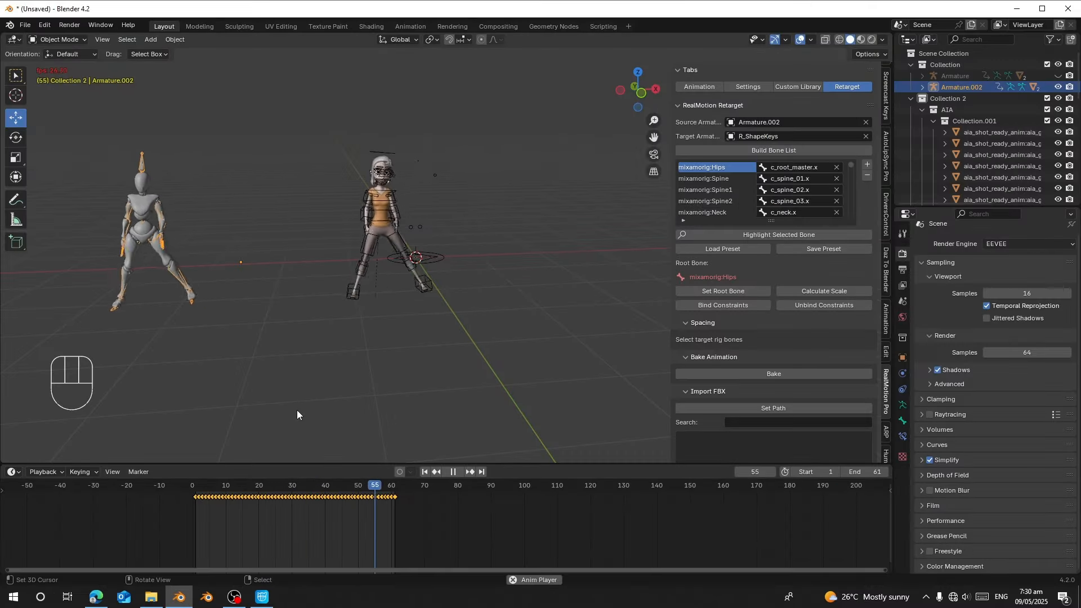
Add keyframes at frames 30 and 60, moving the whole character forward at 30 and sideways at 60.
{"action": "scroll", "coordinate": [424, 280], "scroll_direction": "up", "scroll_amount": 3}
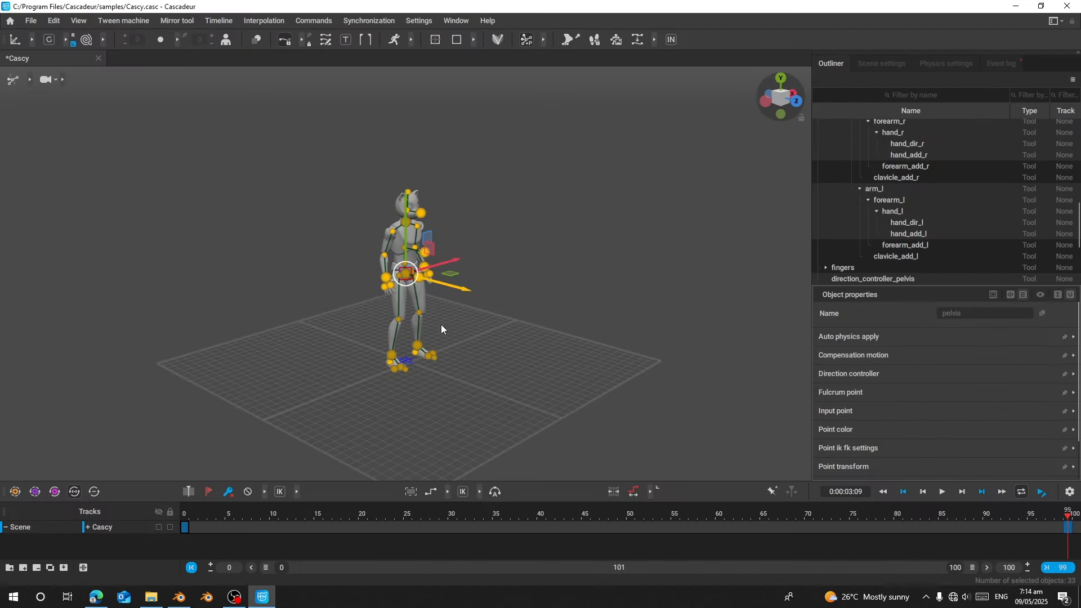
{"action": "scroll", "coordinate": [441, 329], "scroll_direction": "up", "scroll_amount": 2}
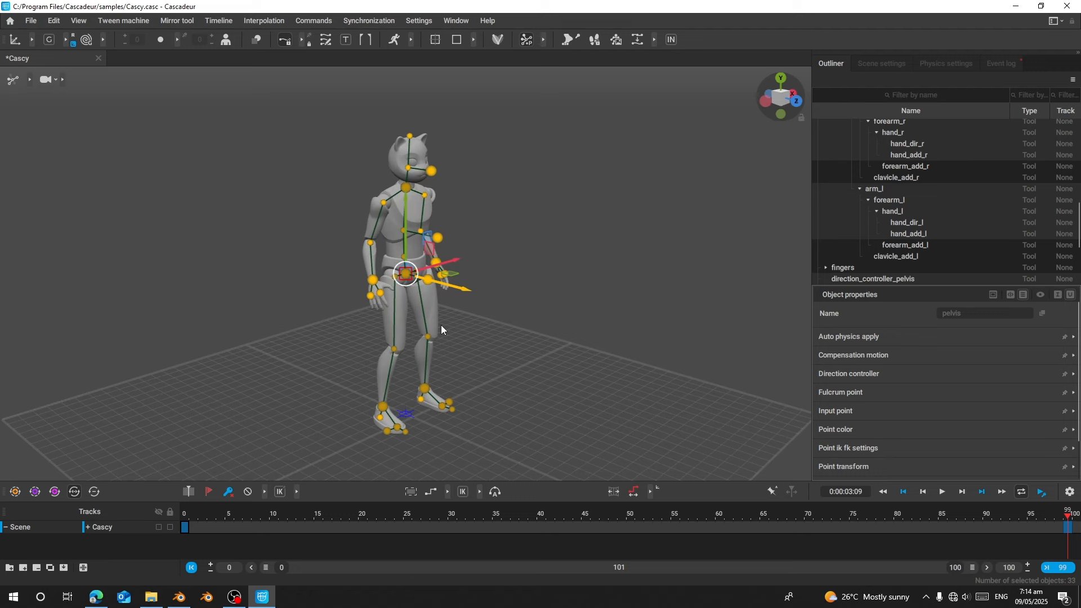
{"action": "scroll", "coordinate": [502, 358], "scroll_direction": "down", "scroll_amount": 2}
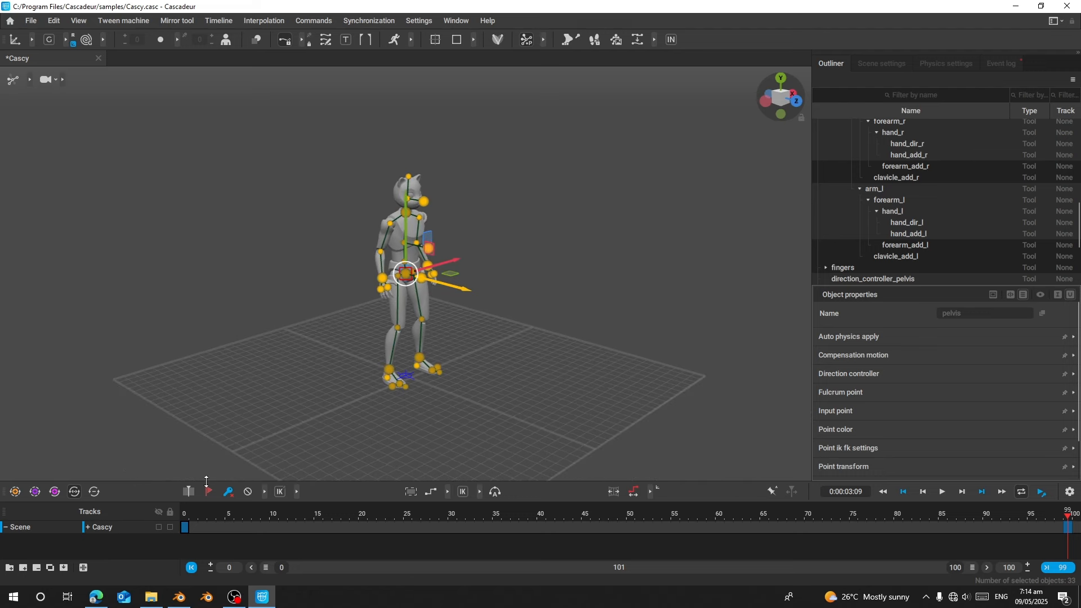
{"action": "left_click", "coordinate": [228, 495]}
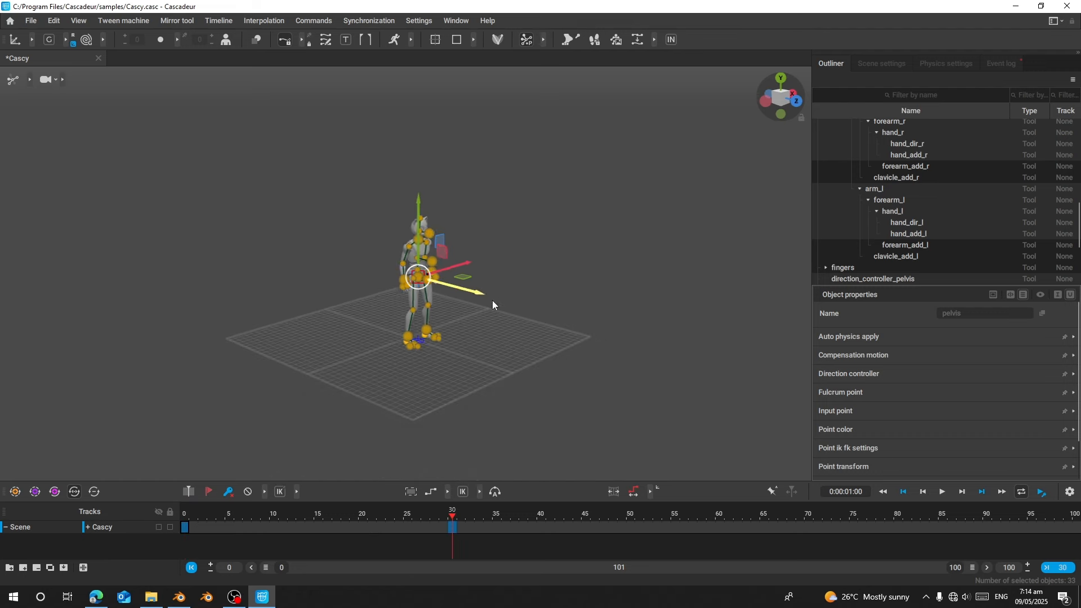
{"action": "left_click_drag", "start_coordinate": [492, 300], "coordinate": [544, 257]}
{"action": "left_click", "coordinate": [698, 525]}
{"action": "left_click", "coordinate": [228, 493]}
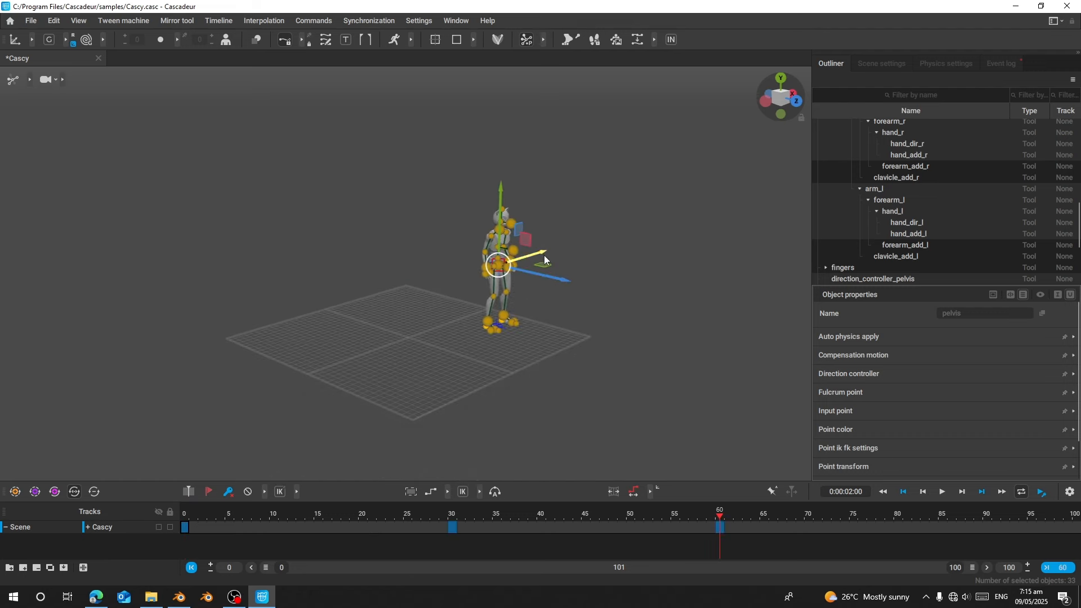
Generate AI inbetweening motion across the three keyframes from frame 0 to frame 60.
{"action": "left_click_drag", "start_coordinate": [719, 525], "coordinate": [185, 543]}
{"action": "left_click", "coordinate": [671, 41]}
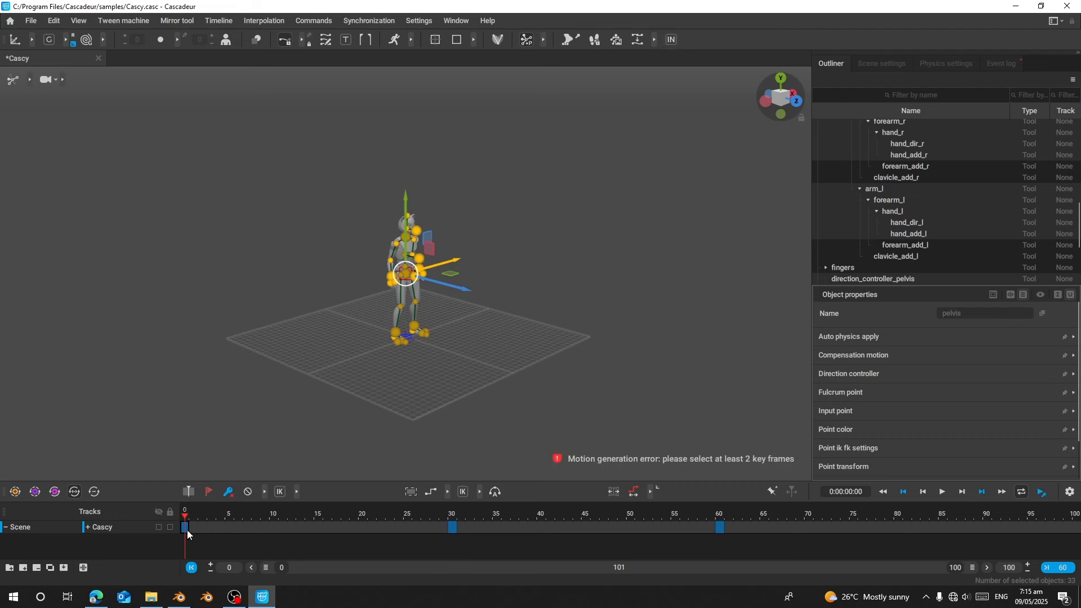
{"action": "left_click", "coordinate": [452, 527]}
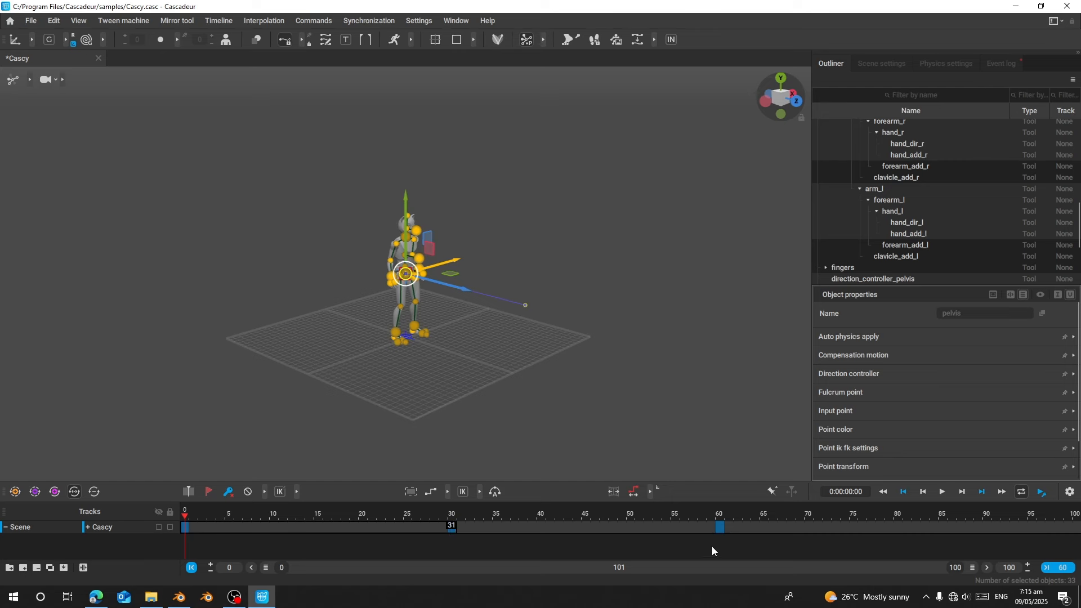
{"action": "left_click", "coordinate": [720, 528], "text": "shift"}
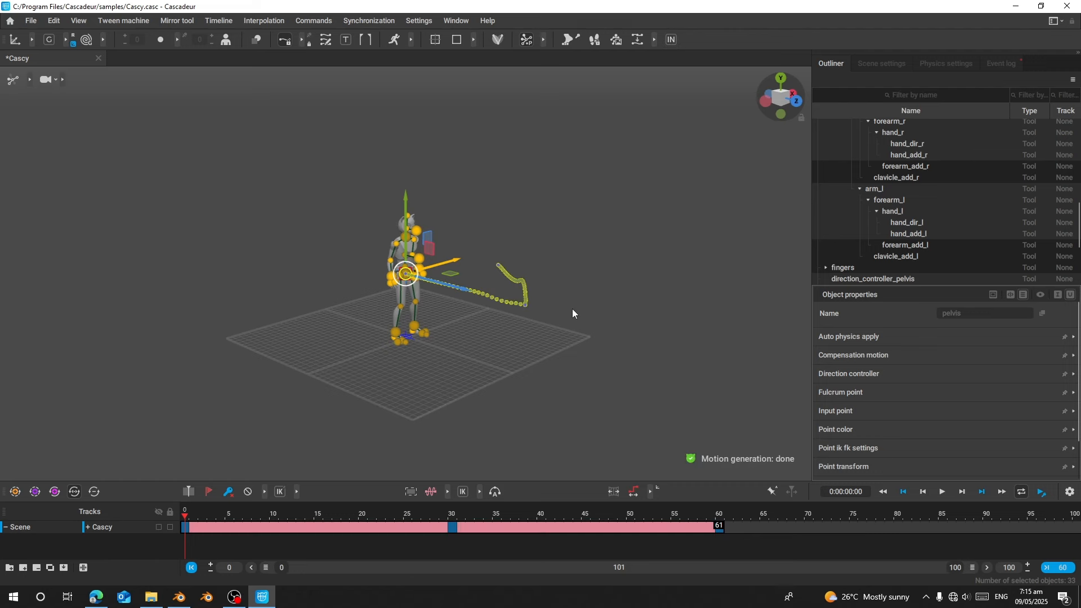
Play and scrub through the generated motion to check how the character walks along its path.
{"action": "scroll", "coordinate": [575, 293], "scroll_direction": "up", "scroll_amount": 3}
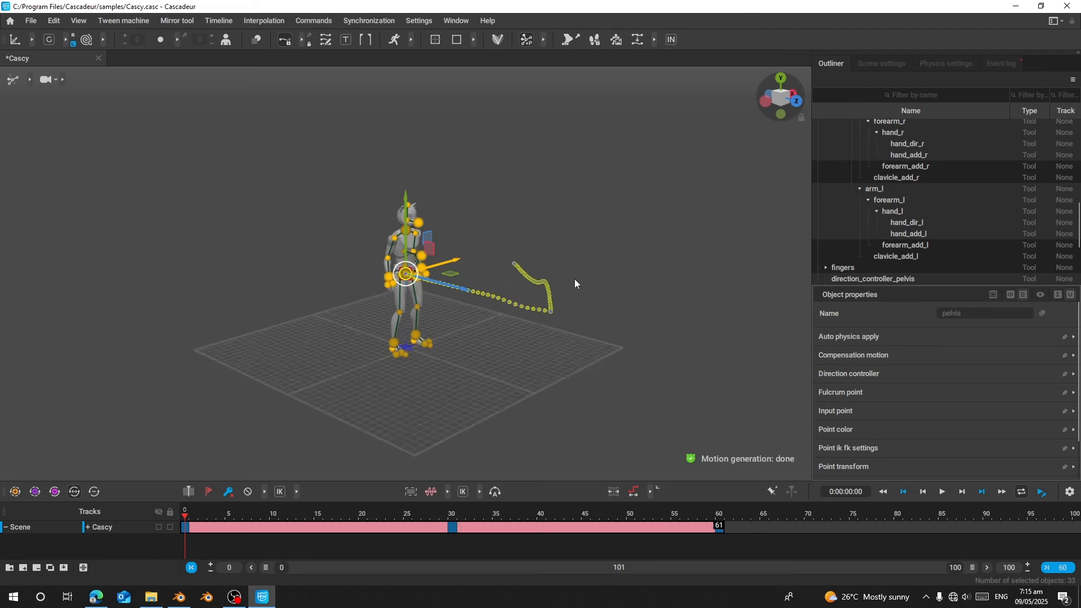
{"action": "left_click", "coordinate": [942, 492]}
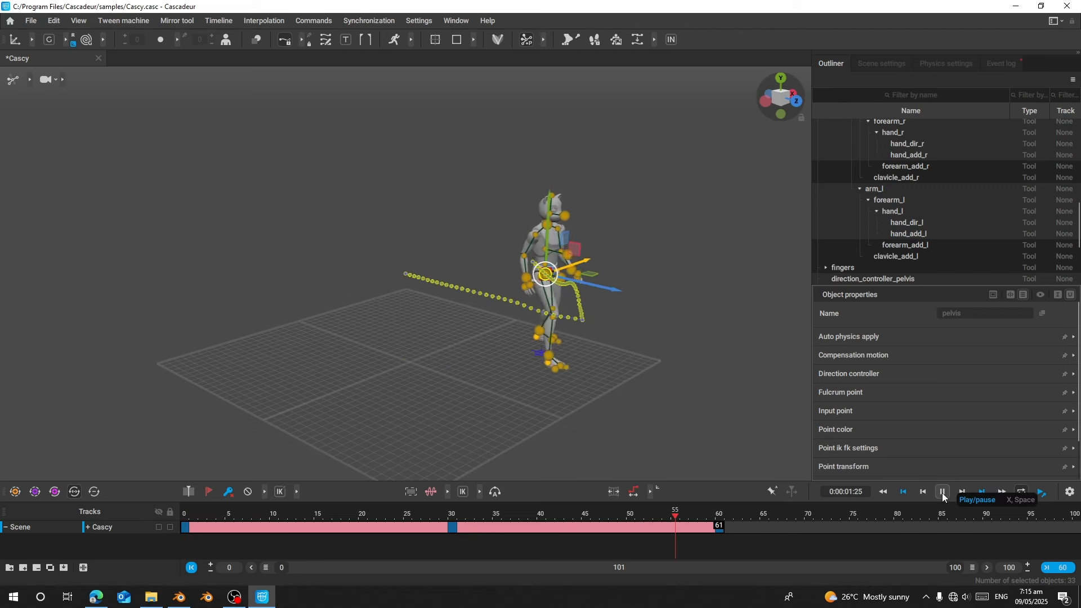
{"action": "left_click", "coordinate": [943, 494]}
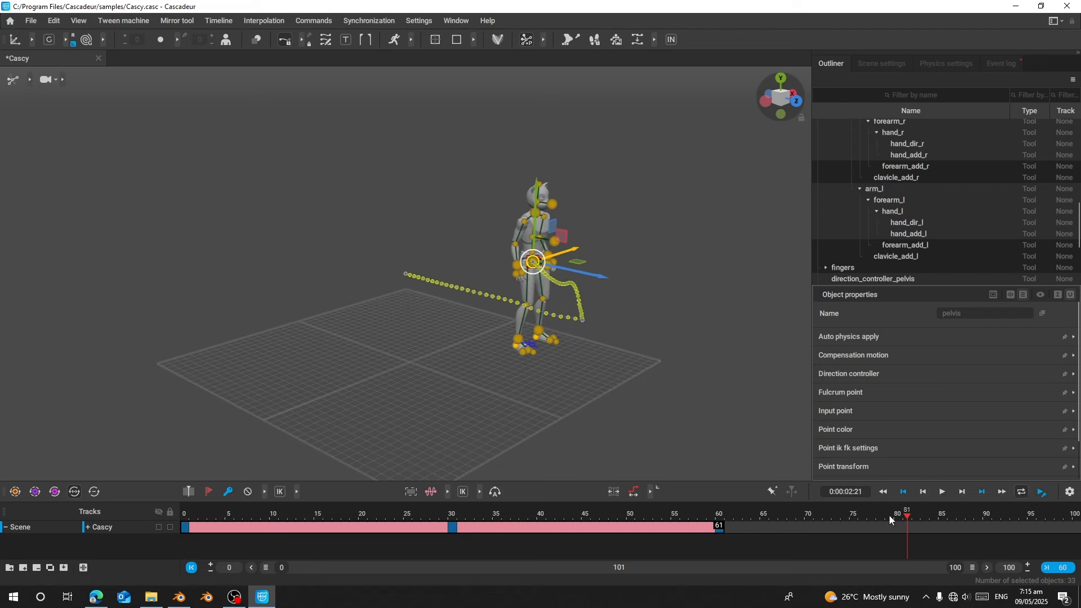
{"action": "left_click_drag", "start_coordinate": [890, 515], "coordinate": [319, 526]}
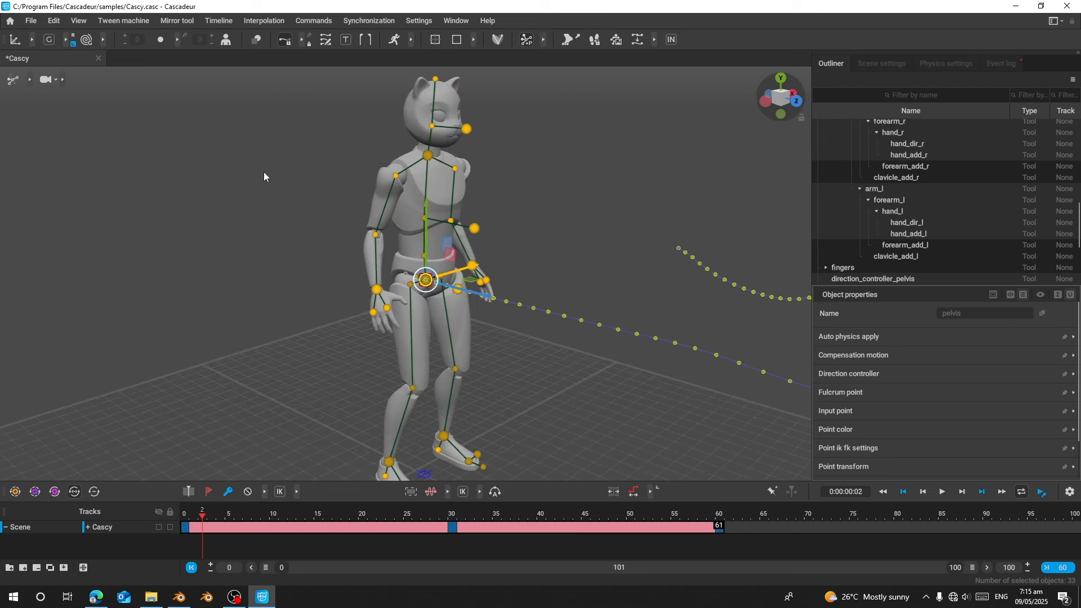
{"action": "scroll", "coordinate": [361, 260], "scroll_direction": "down", "scroll_amount": 4}
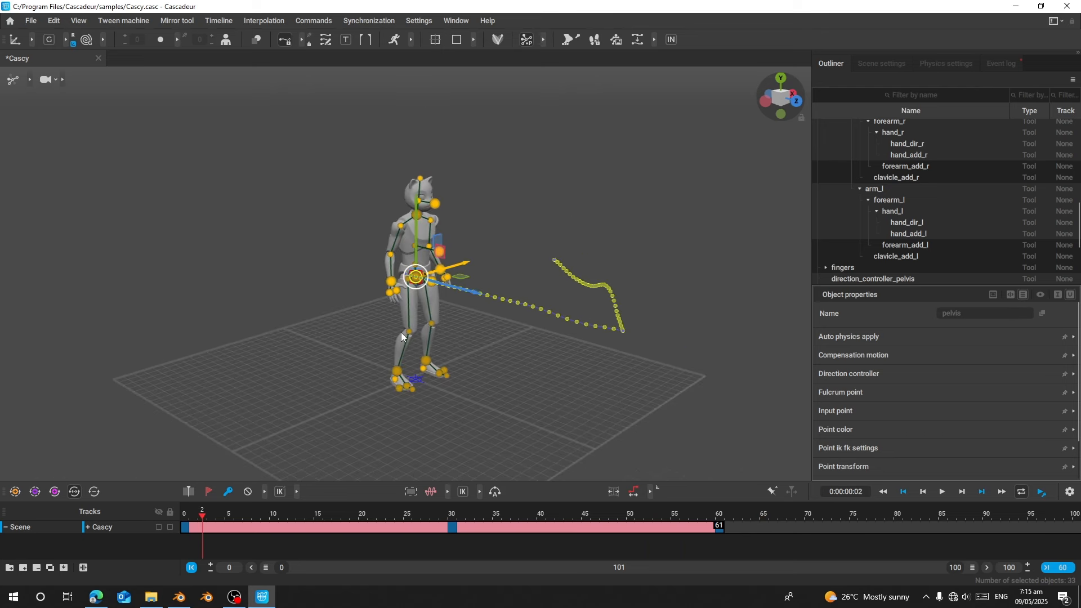
Export the scene's animations and objects as an FBX file named move in the Desktop's tuto new folder.
{"action": "left_click", "coordinate": [31, 22]}
{"action": "mouse_move", "coordinate": [59, 145]}
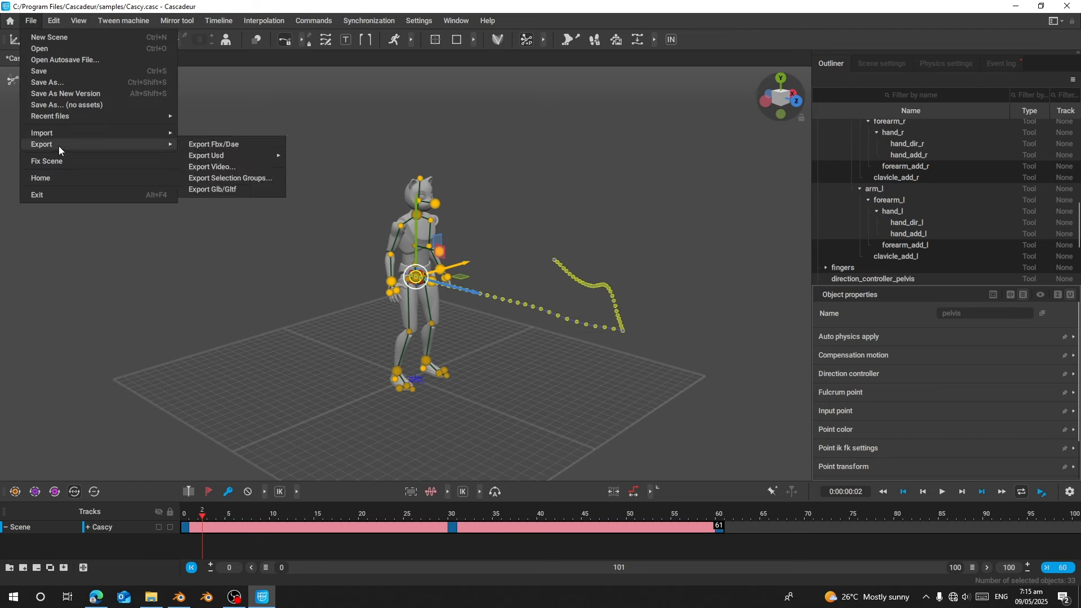
{"action": "left_click", "coordinate": [252, 144]}
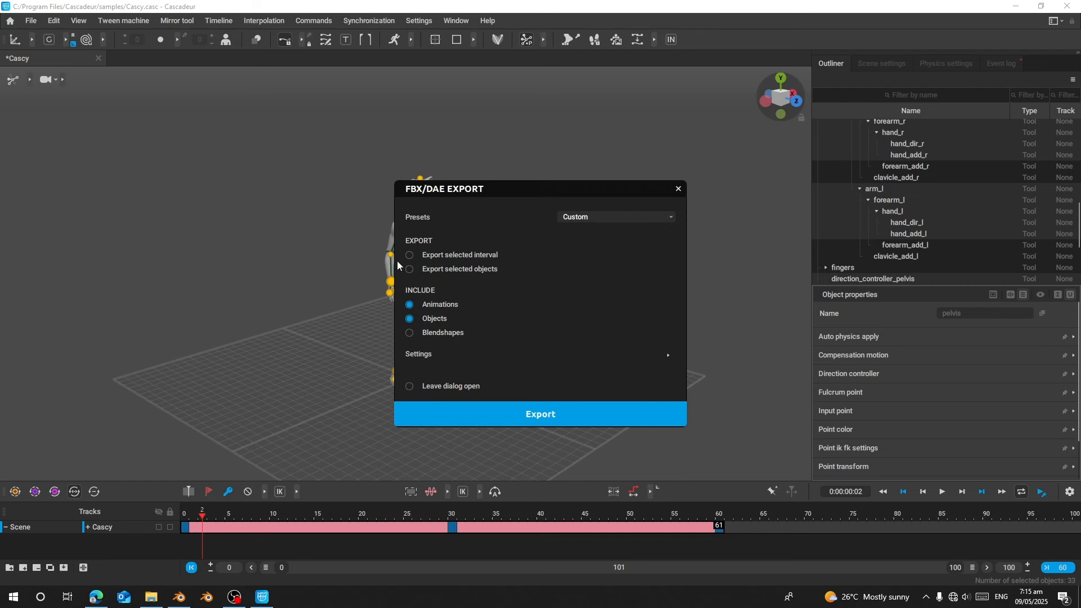
{"action": "left_click", "coordinate": [526, 419]}
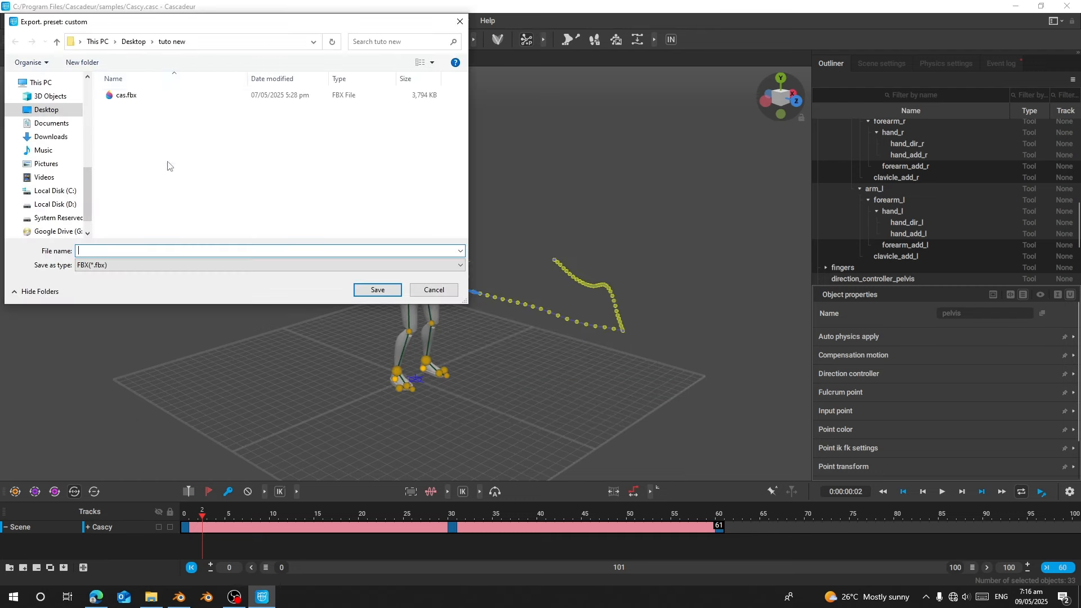
{"action": "right_click", "coordinate": [204, 44]}
{"action": "left_click", "coordinate": [219, 63]}
{"action": "type", "text": "move"}
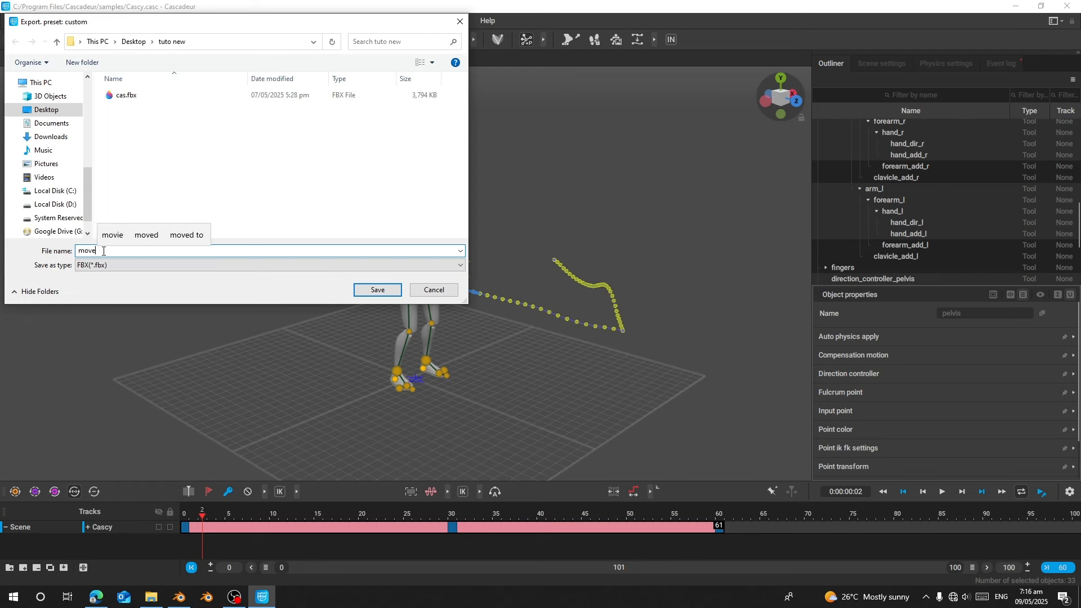
{"action": "left_click", "coordinate": [386, 291]}
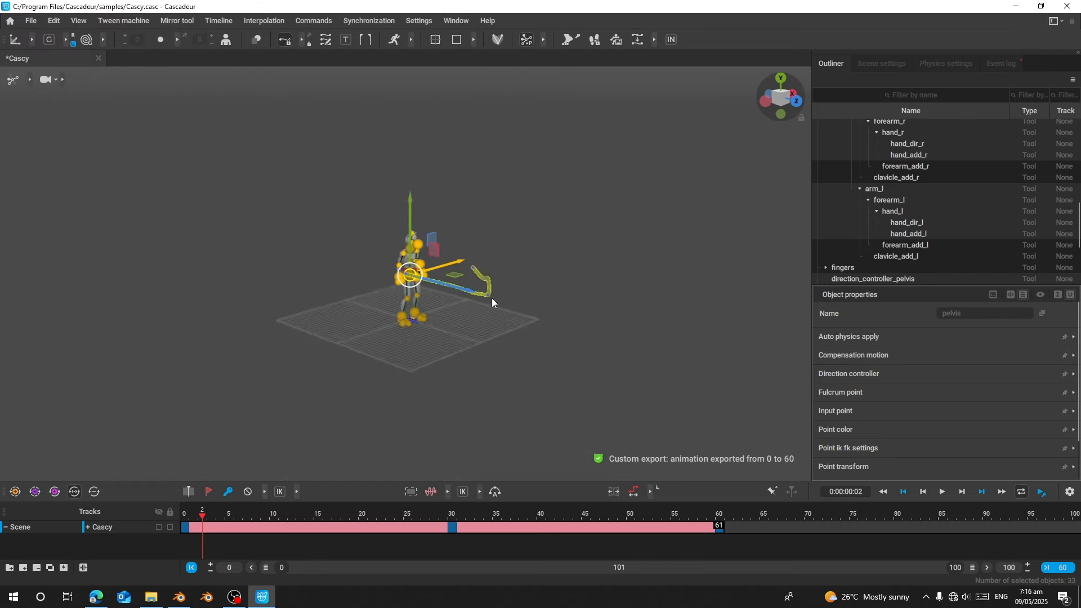
Switch to Blender and show the RealMotion Pro add-on tools beside the viewport, widened enough to read.
{"action": "left_click", "coordinate": [180, 597]}
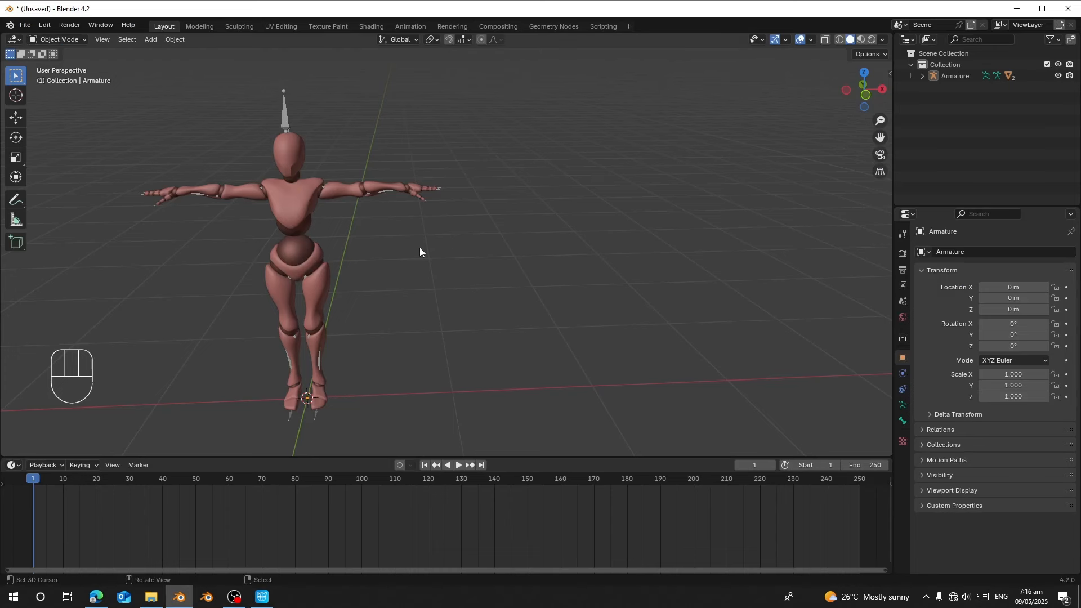
{"action": "scroll", "coordinate": [356, 337], "scroll_direction": "down", "scroll_amount": 5}
{"action": "middle_click_drag", "start_coordinate": [356, 337], "coordinate": [371, 309]}
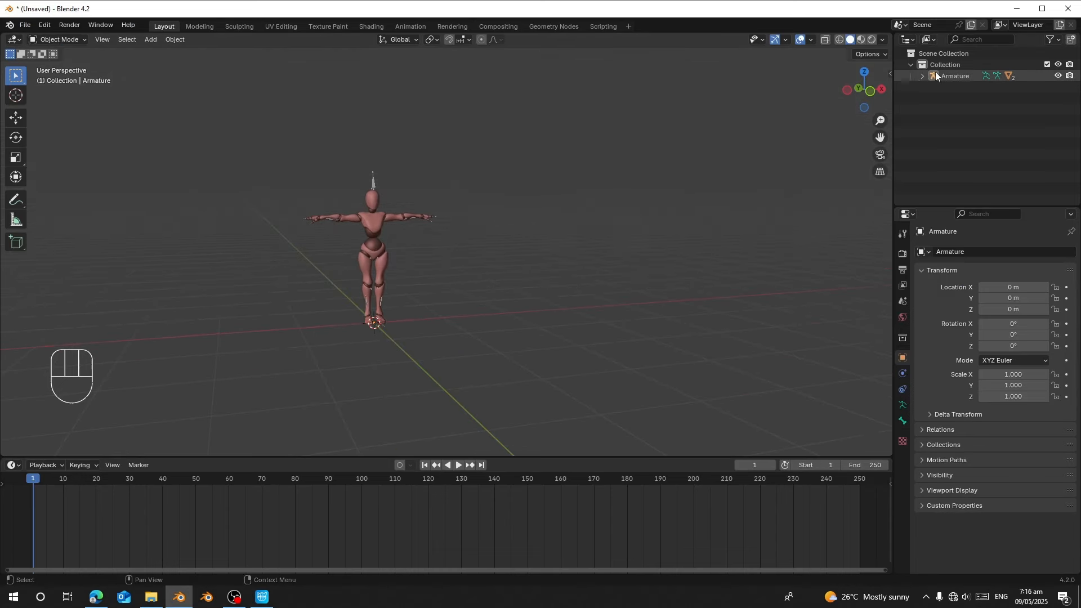
{"action": "left_click", "coordinate": [890, 73]}
{"action": "scroll", "coordinate": [886, 426], "scroll_direction": "down", "scroll_amount": 8}
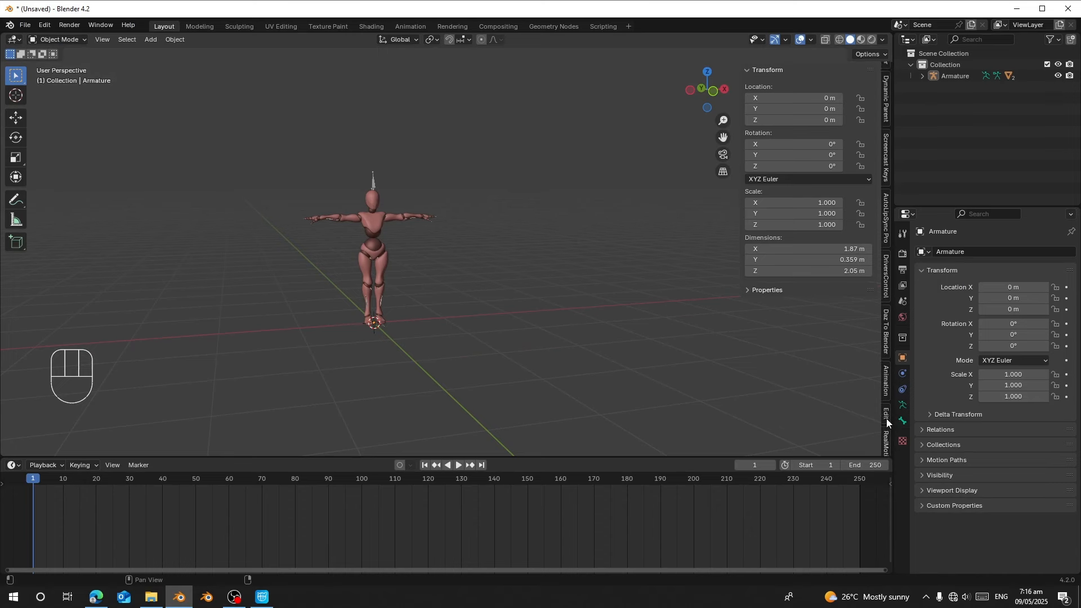
{"action": "left_click", "coordinate": [887, 378]}
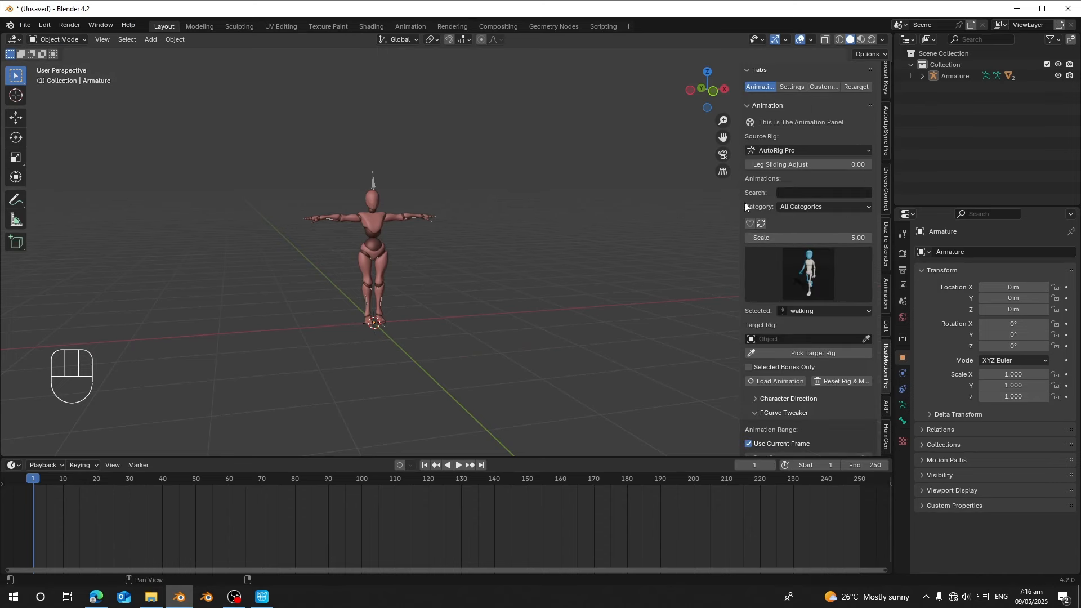
{"action": "left_click_drag", "start_coordinate": [742, 200], "coordinate": [673, 202]}
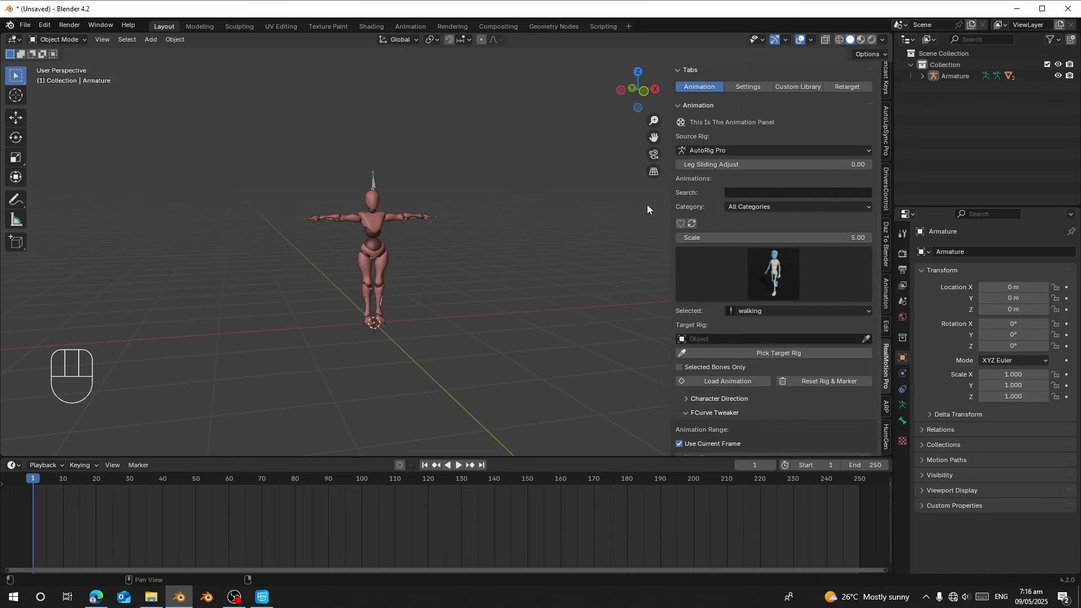
Import move.fbx from the tuto new folder using the RealMotionPro FBX importer.
{"action": "left_click", "coordinate": [24, 25]}
{"action": "mouse_move", "coordinate": [50, 183]}
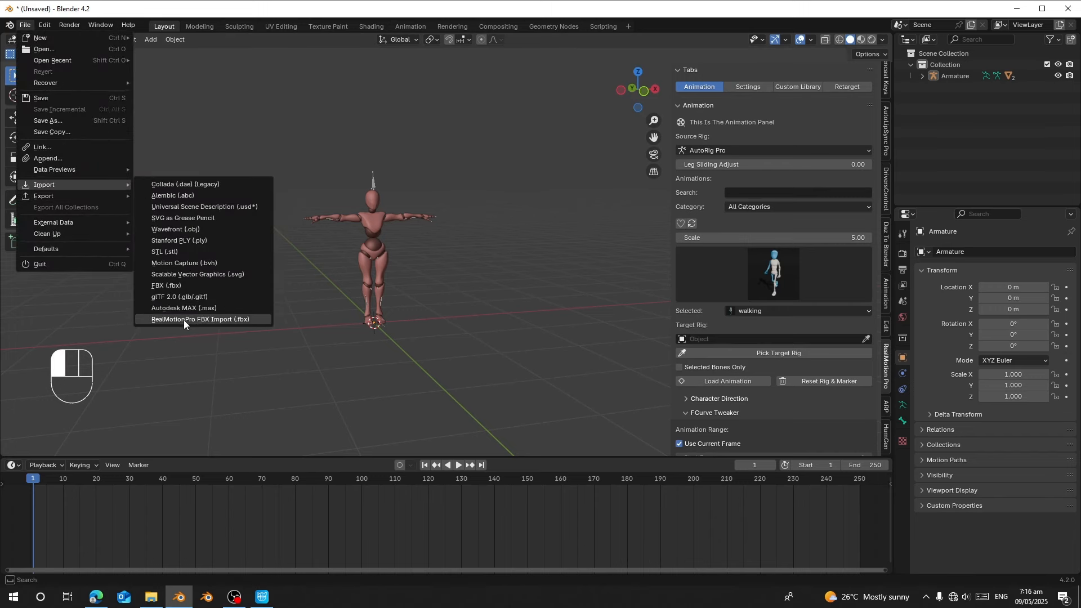
{"action": "left_click", "coordinate": [198, 320]}
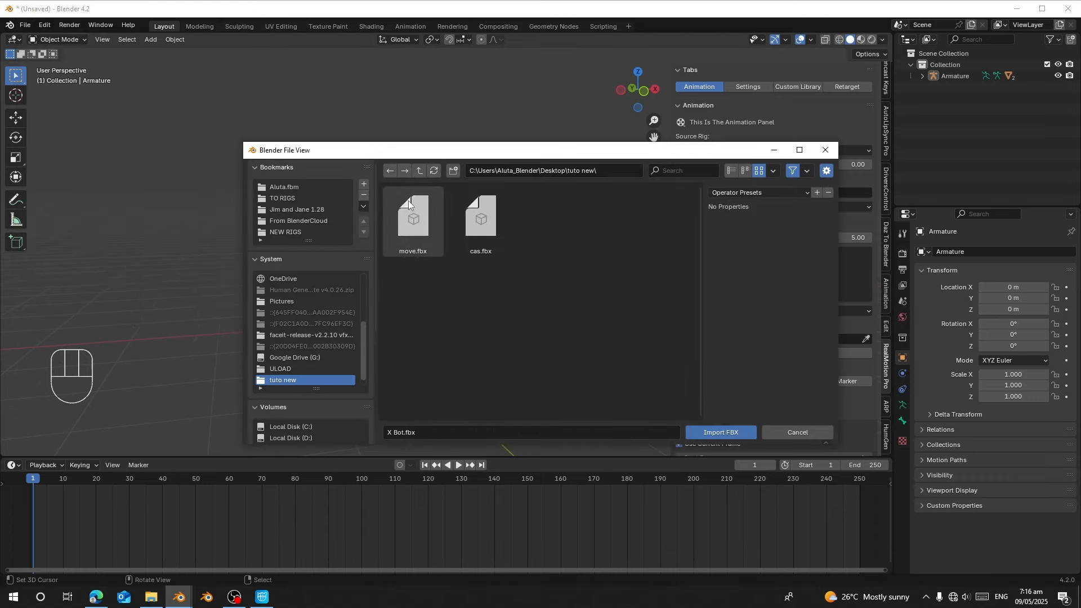
{"action": "left_click", "coordinate": [421, 228]}
{"action": "left_click", "coordinate": [720, 432]}
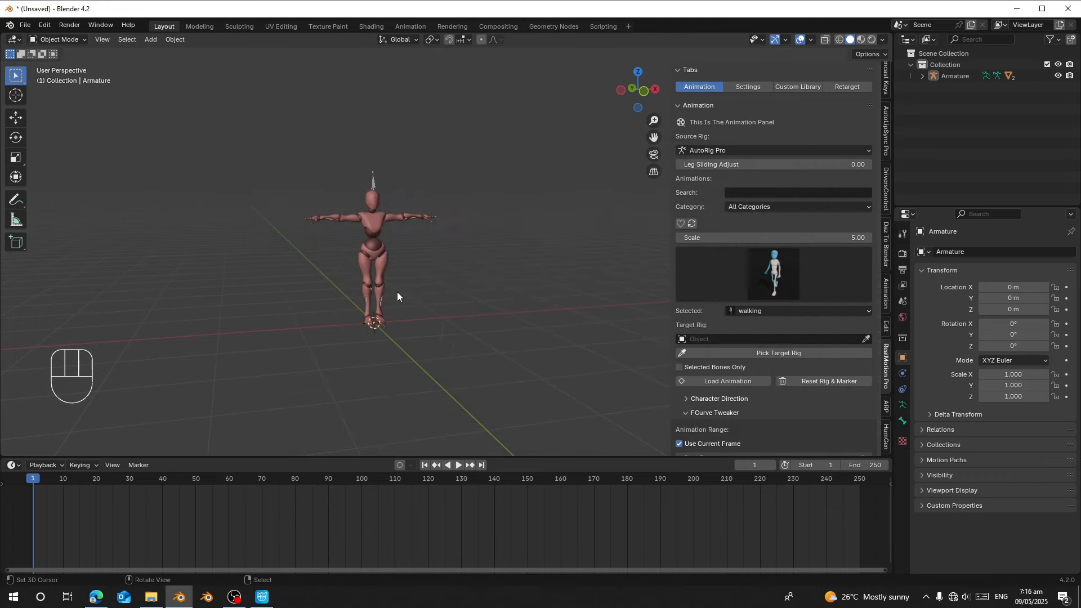
Play and scrub the imported armature's animation to inspect its movement beside the existing character.
{"action": "scroll", "coordinate": [268, 338], "scroll_direction": "up", "scroll_amount": 4}
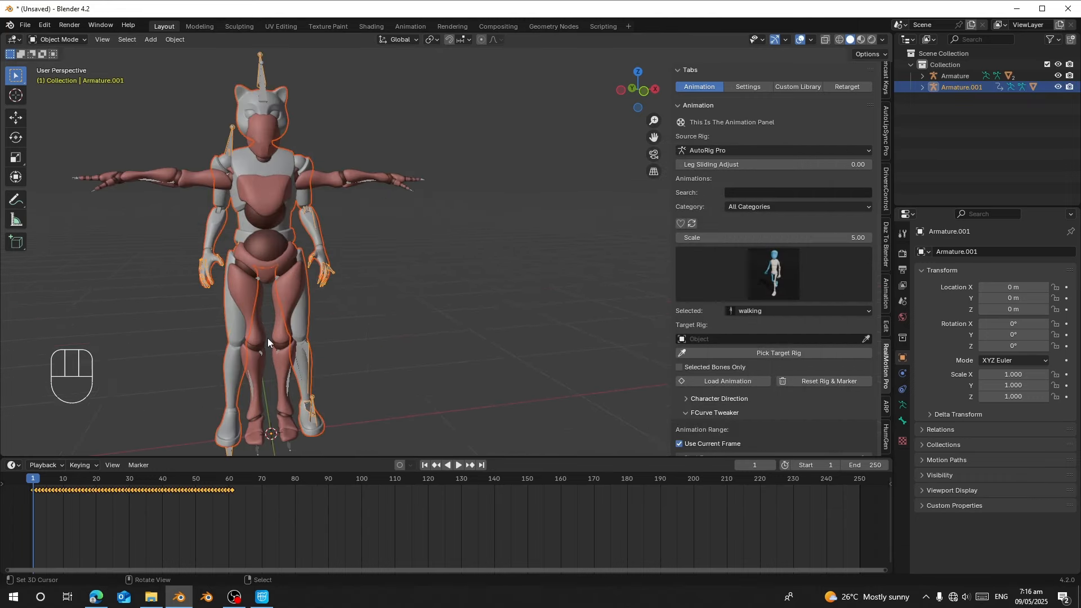
{"action": "scroll", "coordinate": [232, 326], "scroll_direction": "down", "scroll_amount": 2}
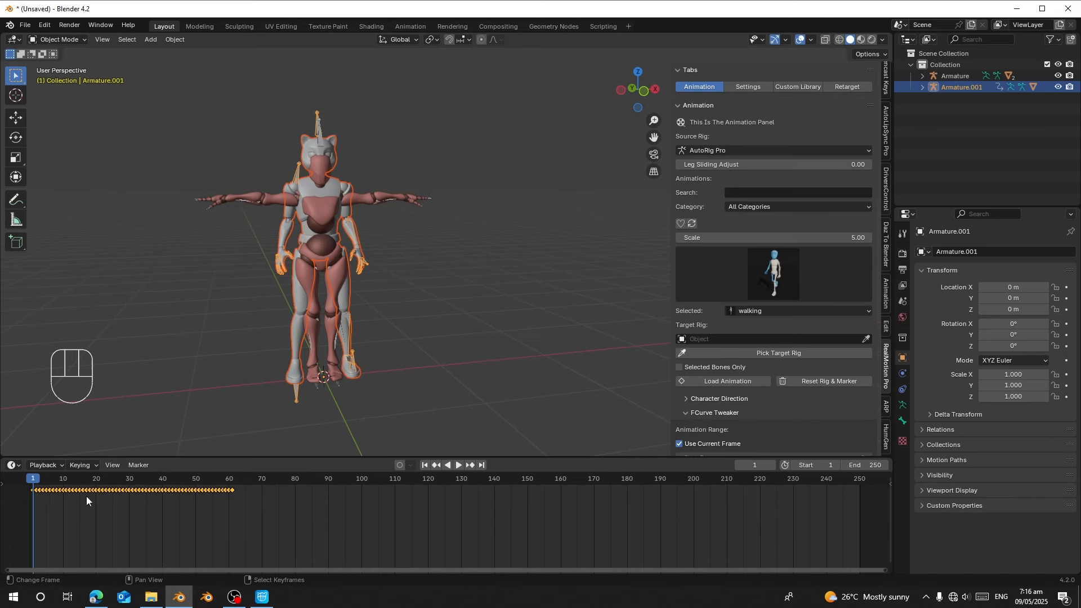
{"action": "middle_click_drag", "start_coordinate": [86, 501], "coordinate": [249, 529]}
{"action": "key", "text": "space"}
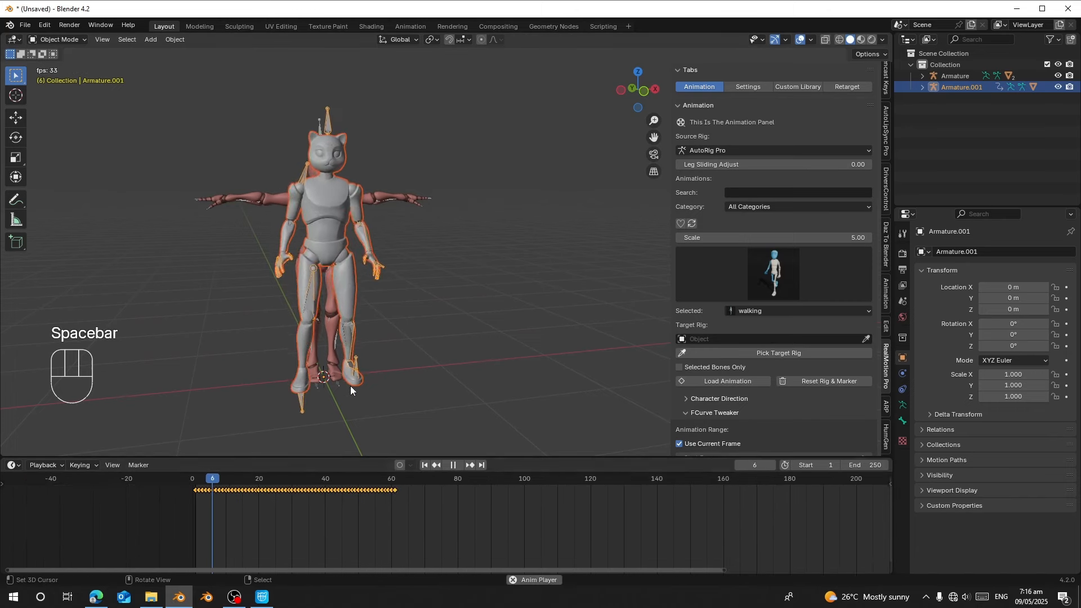
{"action": "key", "text": "space"}
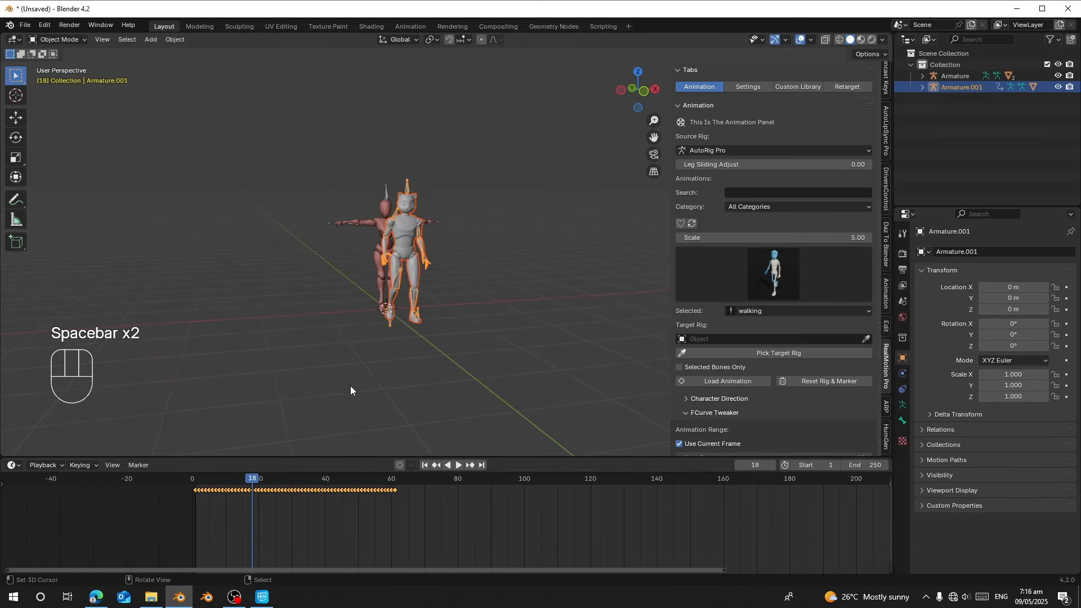
{"action": "left_click_drag", "start_coordinate": [243, 511], "coordinate": [256, 538]}
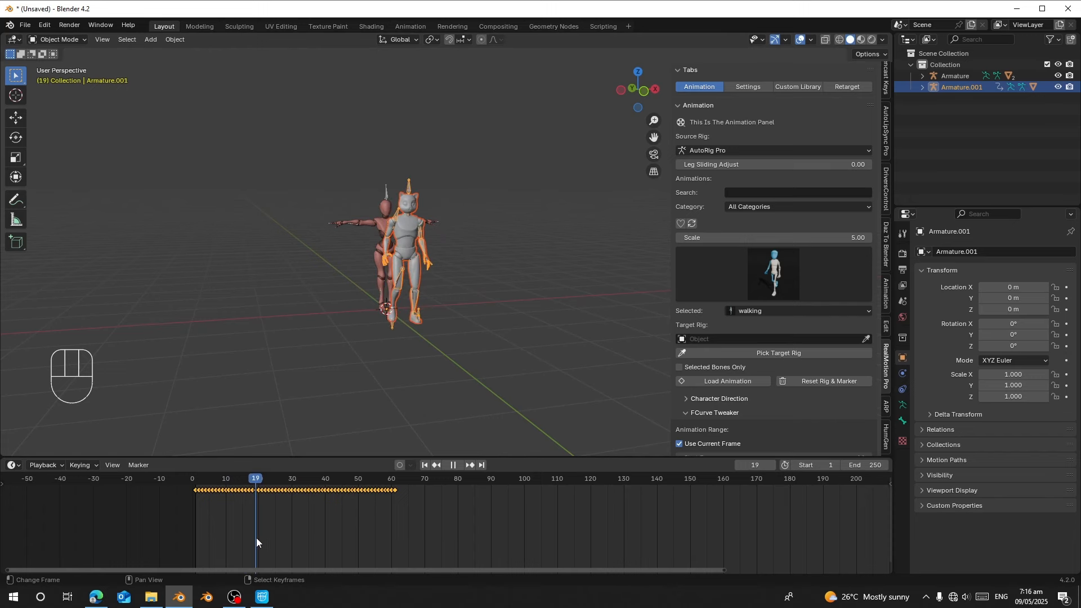
Run Fix Transform from RealMotion Pro's Cascadeur settings on the imported armature.
{"action": "left_click", "coordinate": [743, 89]}
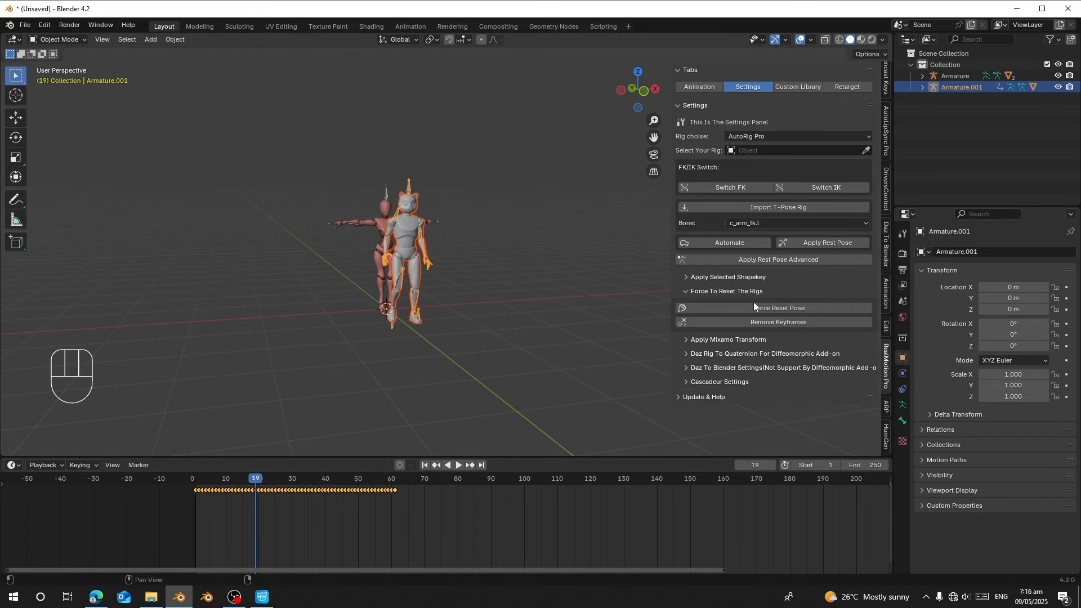
{"action": "left_click", "coordinate": [703, 383]}
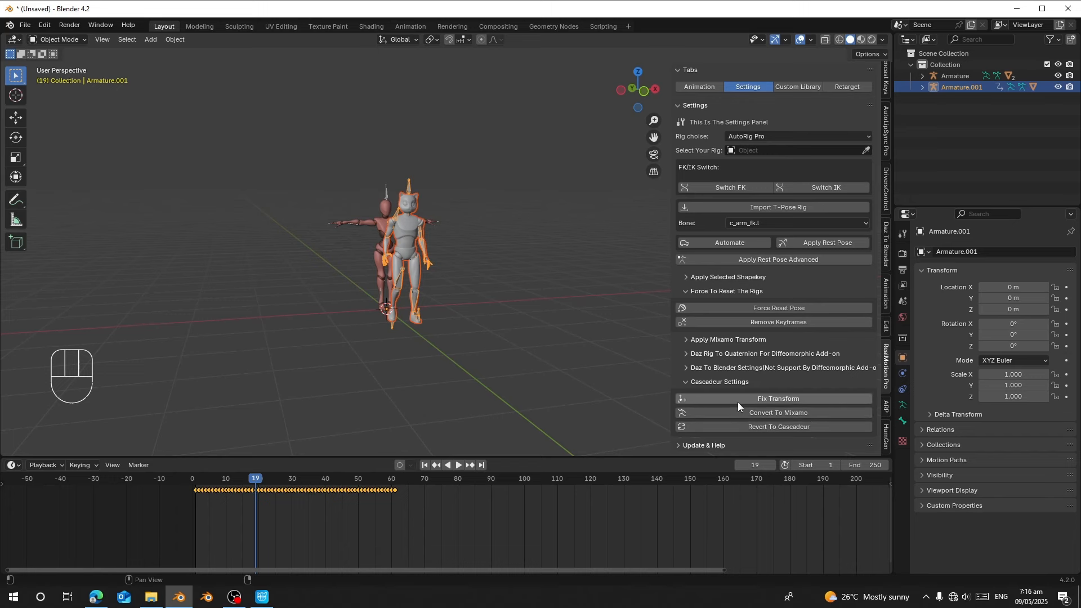
{"action": "left_click", "coordinate": [738, 402]}
{"action": "left_click_drag", "start_coordinate": [255, 491], "coordinate": [335, 523]}
{"action": "left_click_drag", "start_coordinate": [402, 547], "coordinate": [319, 528]}
{"action": "left_click", "coordinate": [446, 179]}
{"action": "left_click", "coordinate": [446, 169]}
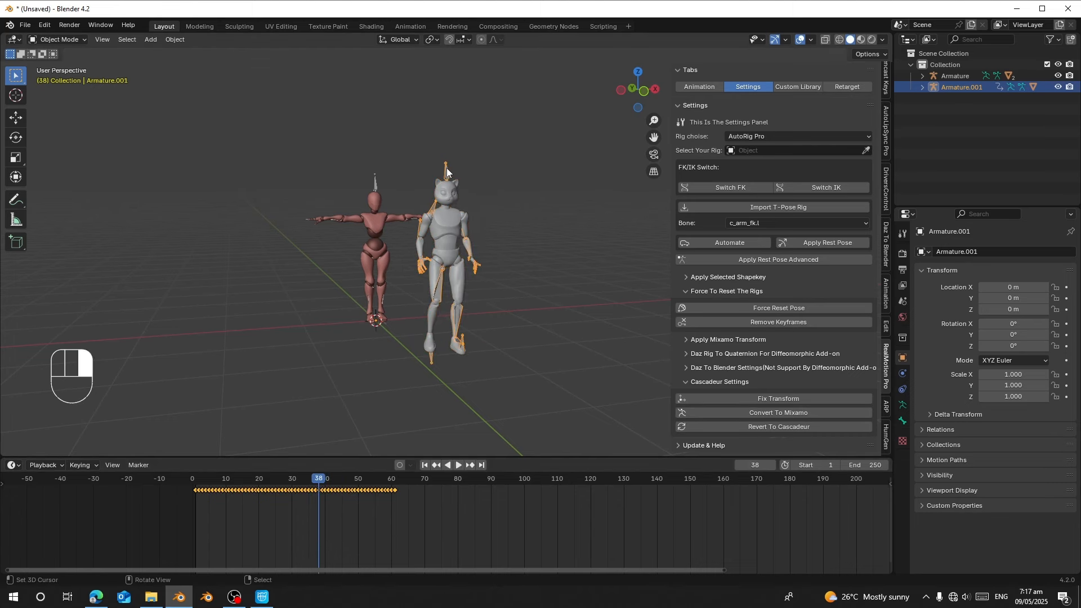
{"action": "left_click", "coordinate": [742, 401]}
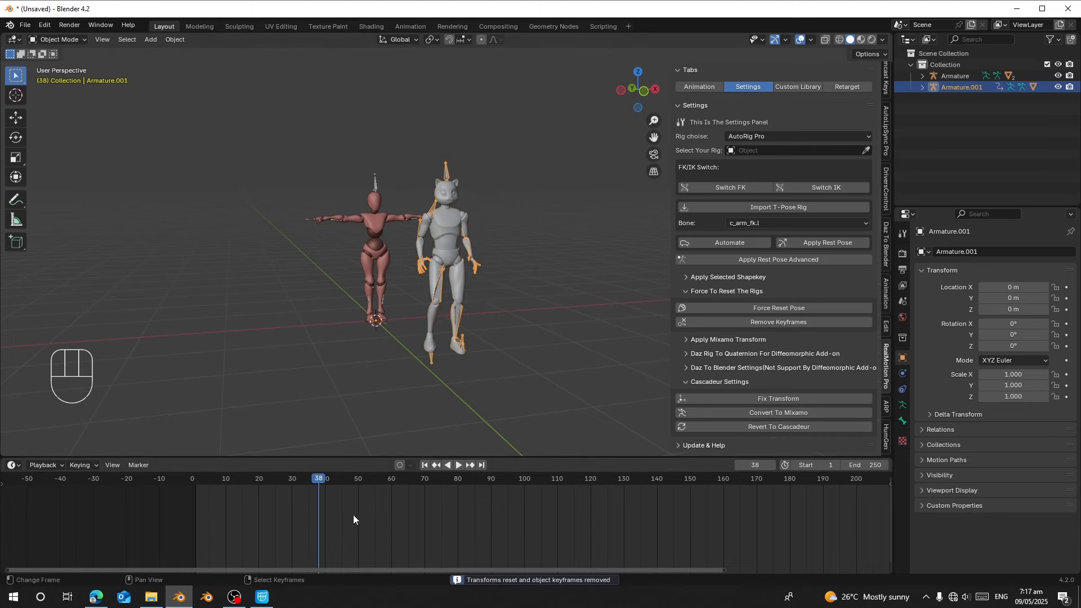
Play back the imported armature's animation and inspect the movement beside the red character.
{"action": "left_click_drag", "start_coordinate": [353, 515], "coordinate": [318, 519]}
{"action": "key", "text": "space"}
{"action": "scroll", "coordinate": [406, 328], "scroll_direction": "up", "scroll_amount": 2}
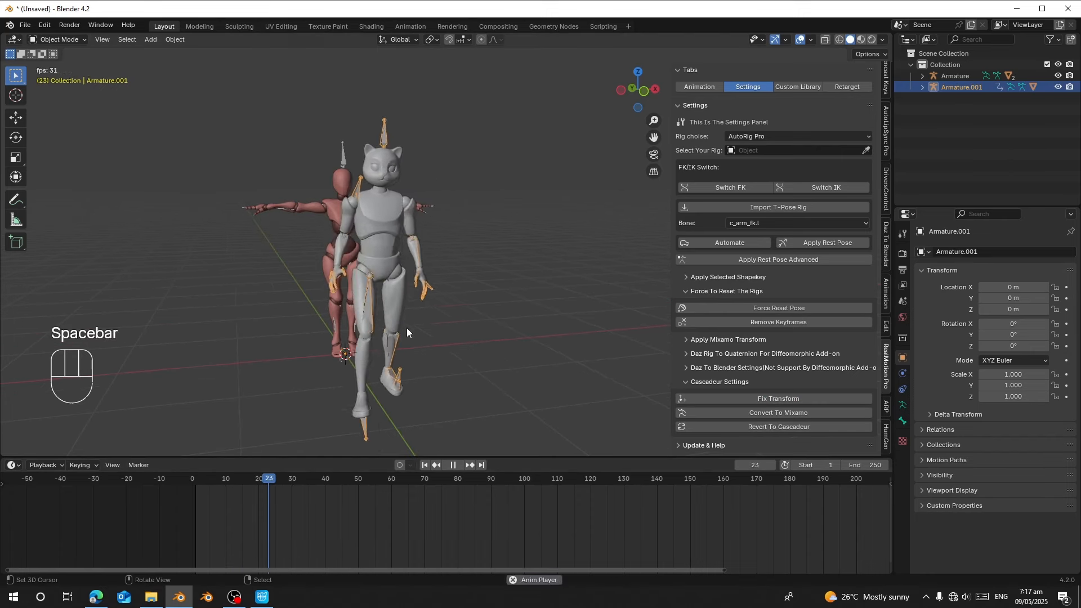
{"action": "key", "text": "space"}
{"action": "middle_click_drag", "start_coordinate": [370, 224], "coordinate": [446, 147]}
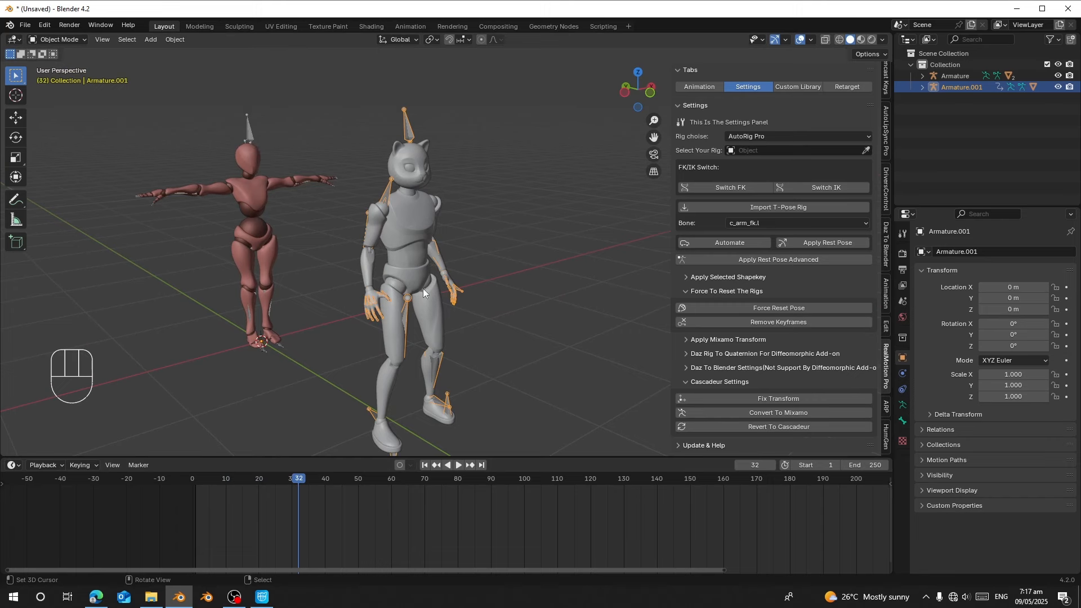
Put the imported armature in Pose Mode with X-ray on and inspect its left arm bone names.
{"action": "left_click", "coordinate": [60, 39]}
{"action": "left_click", "coordinate": [56, 77]}
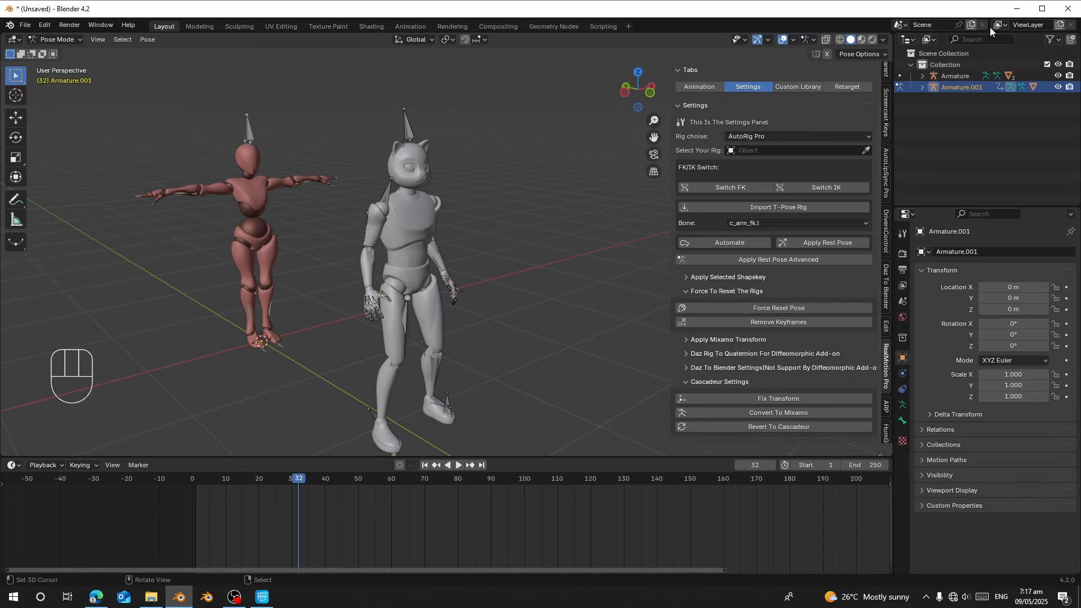
{"action": "left_click", "coordinate": [826, 39]}
{"action": "middle_click_drag", "start_coordinate": [483, 245], "coordinate": [403, 236]}
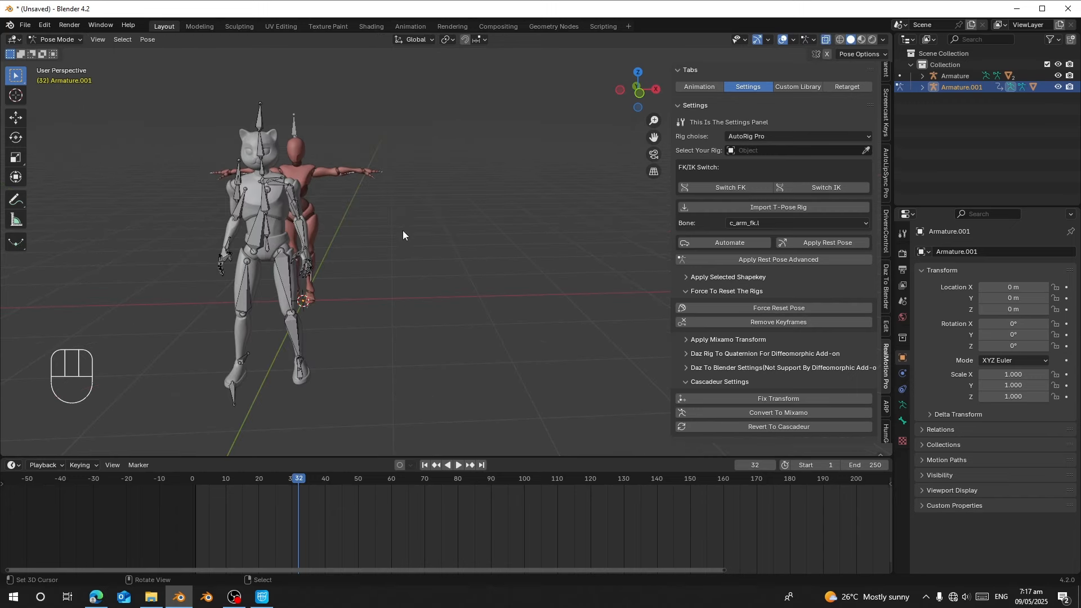
{"action": "left_click", "coordinate": [293, 197]}
{"action": "middle_click_drag", "start_coordinate": [340, 274], "coordinate": [410, 302], "text": "shift"}
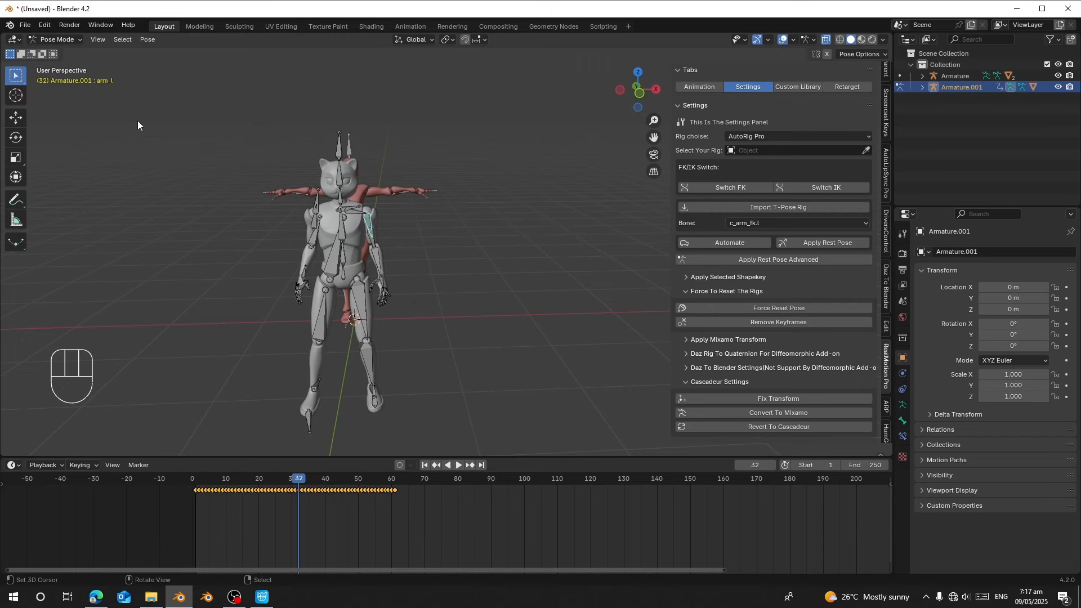
{"action": "left_click", "coordinate": [374, 256]}
Switch to the red character's armature in Pose Mode and check the name of its left upper arm bone.
{"action": "left_click", "coordinate": [49, 39]}
{"action": "left_click", "coordinate": [62, 52]}
{"action": "left_click", "coordinate": [347, 144]}
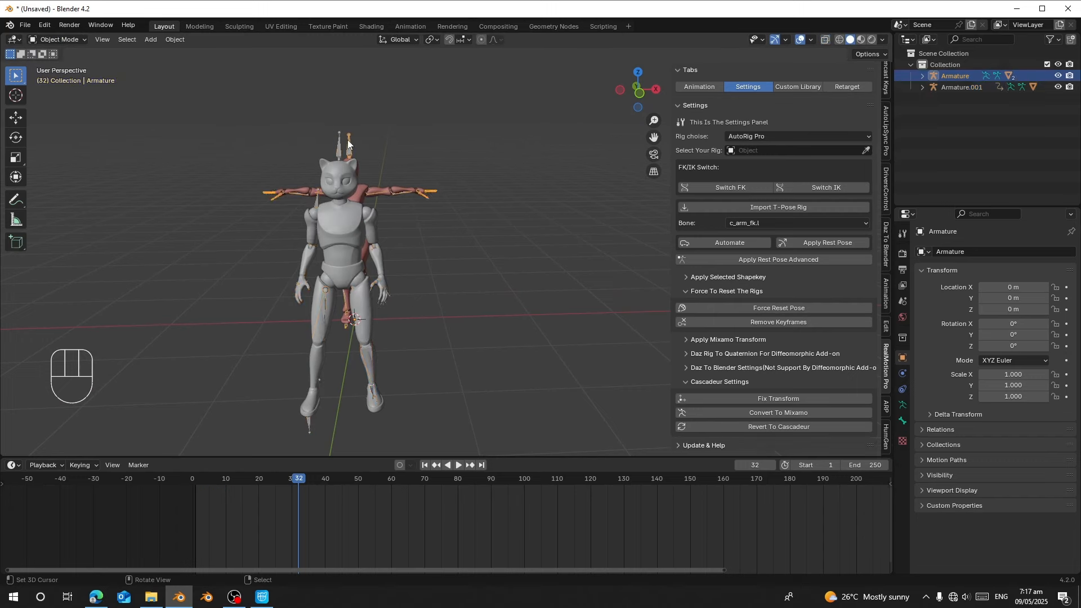
{"action": "left_click", "coordinate": [75, 43]}
{"action": "left_click", "coordinate": [80, 76]}
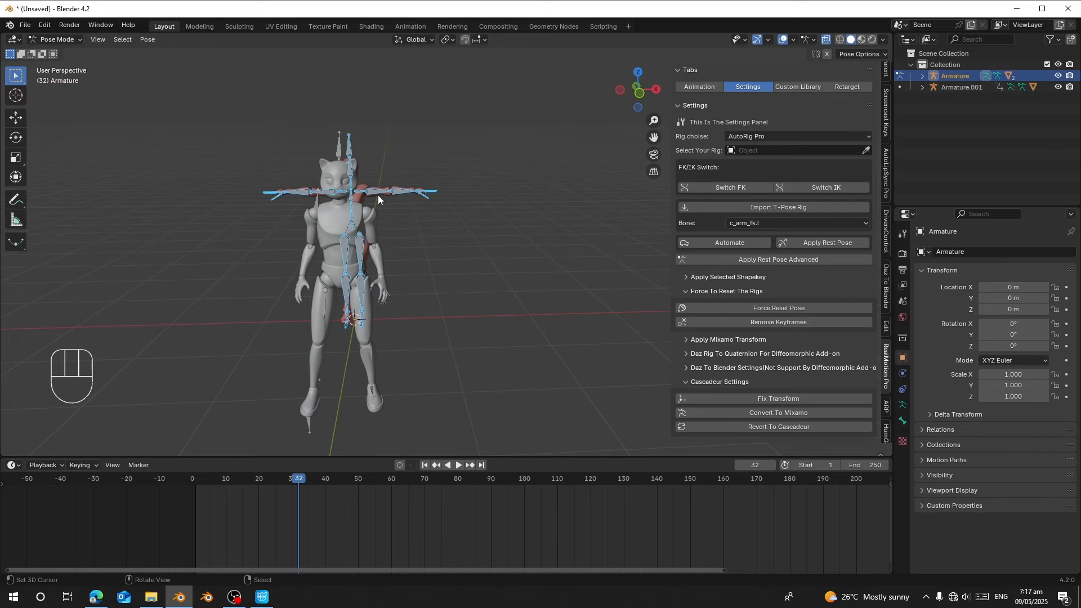
{"action": "left_click", "coordinate": [377, 193]}
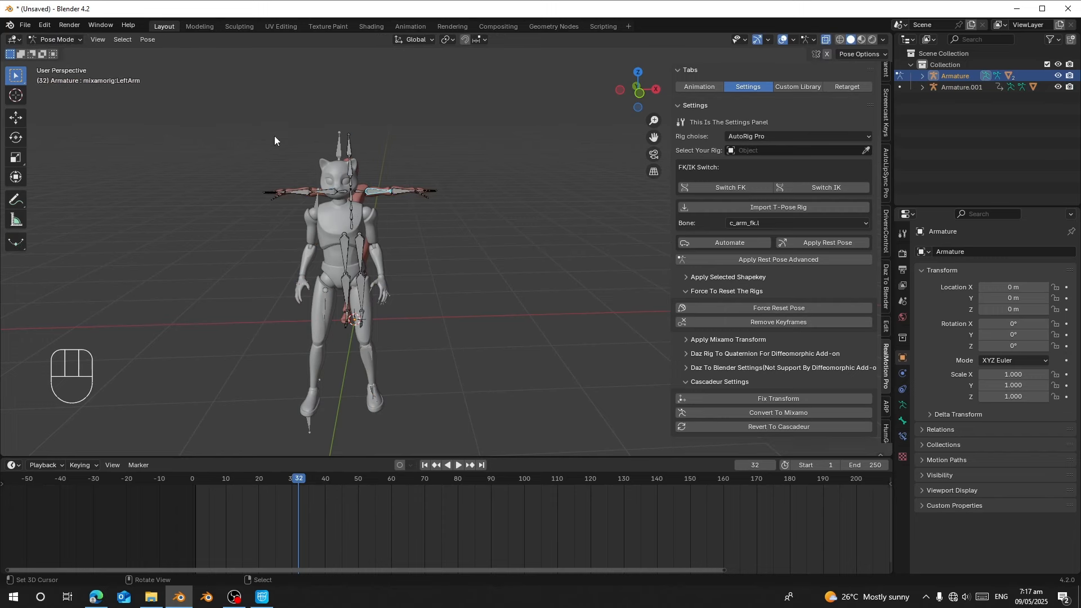
Return to Object Mode and convert the imported Cascadeur armature's bones to Mixamo naming.
{"action": "left_click", "coordinate": [56, 40]}
{"action": "left_click", "coordinate": [59, 52]}
{"action": "left_click", "coordinate": [343, 153]}
{"action": "middle_click_drag", "start_coordinate": [343, 153], "coordinate": [414, 253]}
{"action": "left_click_drag", "start_coordinate": [318, 493], "coordinate": [272, 495]}
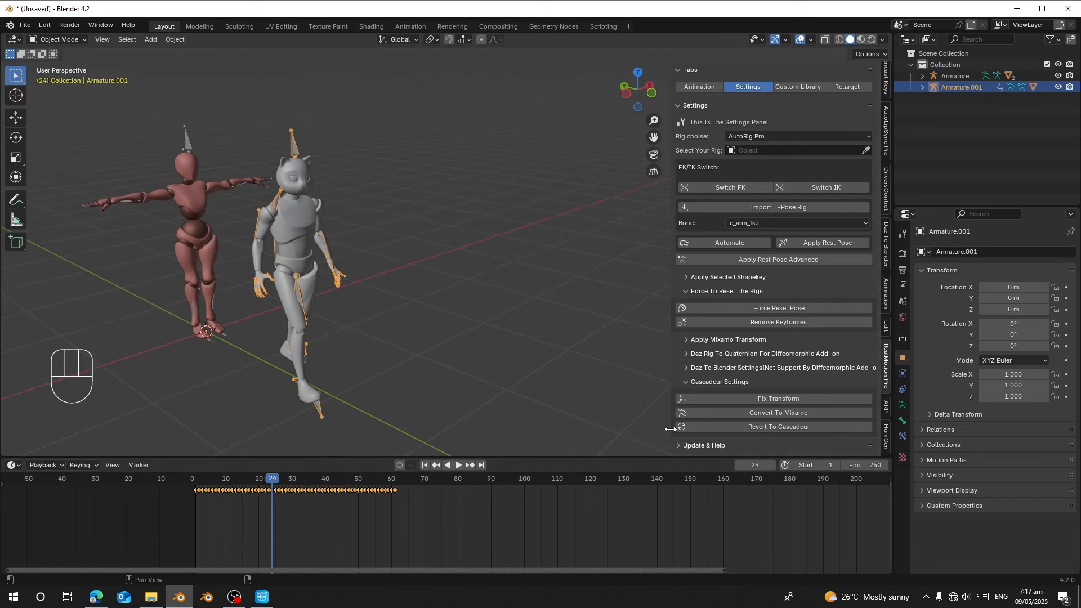
{"action": "left_click", "coordinate": [771, 413]}
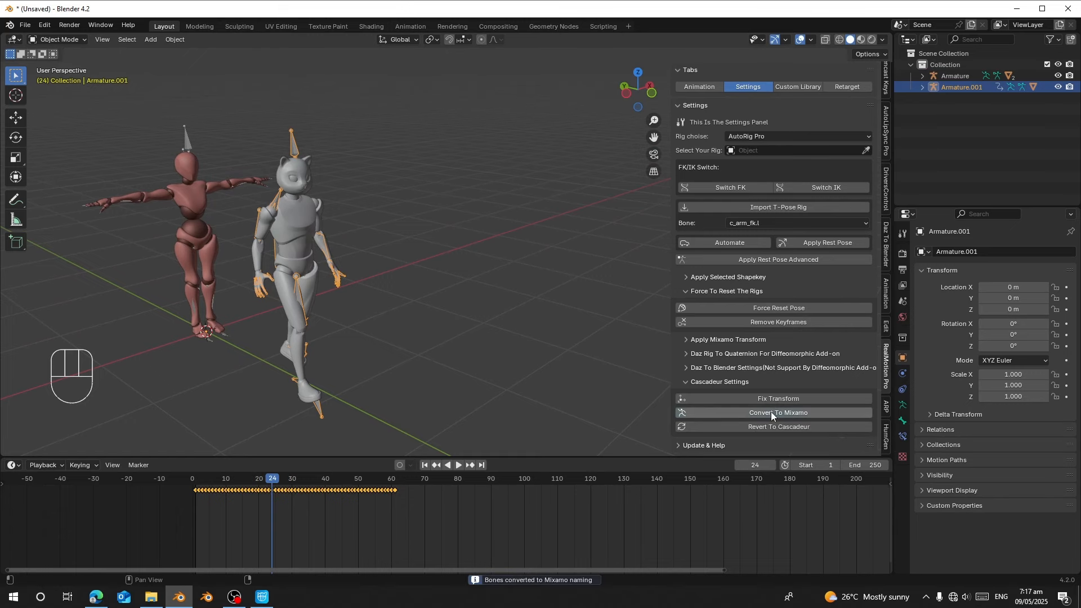
Check the imported armature's left upper arm bone name in Pose Mode, then return to Object Mode.
{"action": "left_click", "coordinate": [66, 39]}
{"action": "left_click", "coordinate": [75, 78]}
{"action": "middle_click_drag", "start_coordinate": [219, 169], "coordinate": [274, 179]}
{"action": "left_click", "coordinate": [295, 208]}
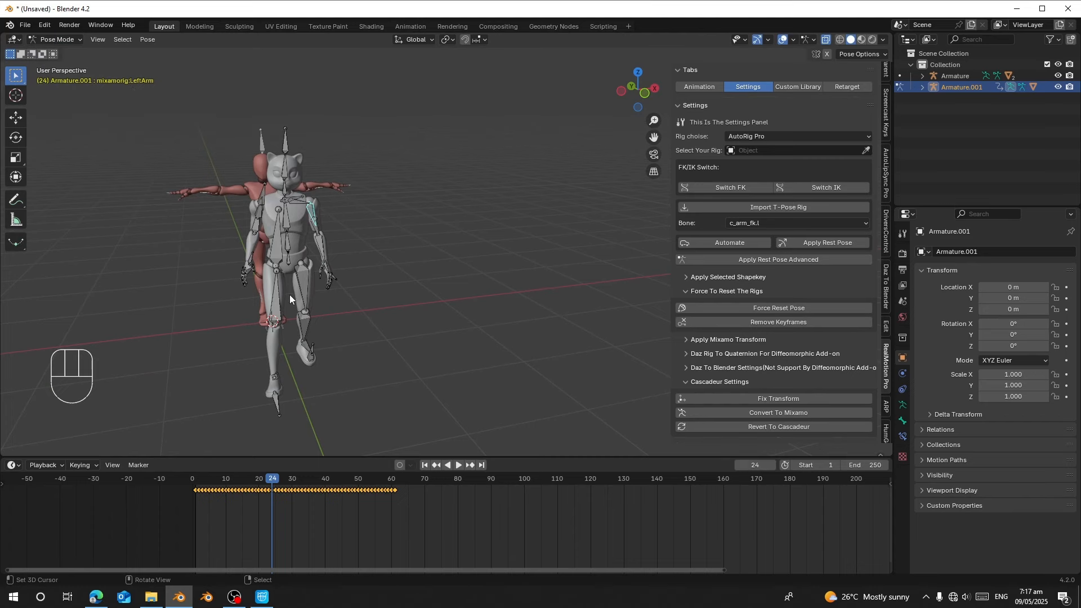
{"action": "key", "text": "ctrl+Tab"}
{"action": "middle_click_drag", "start_coordinate": [289, 295], "coordinate": [239, 218]}
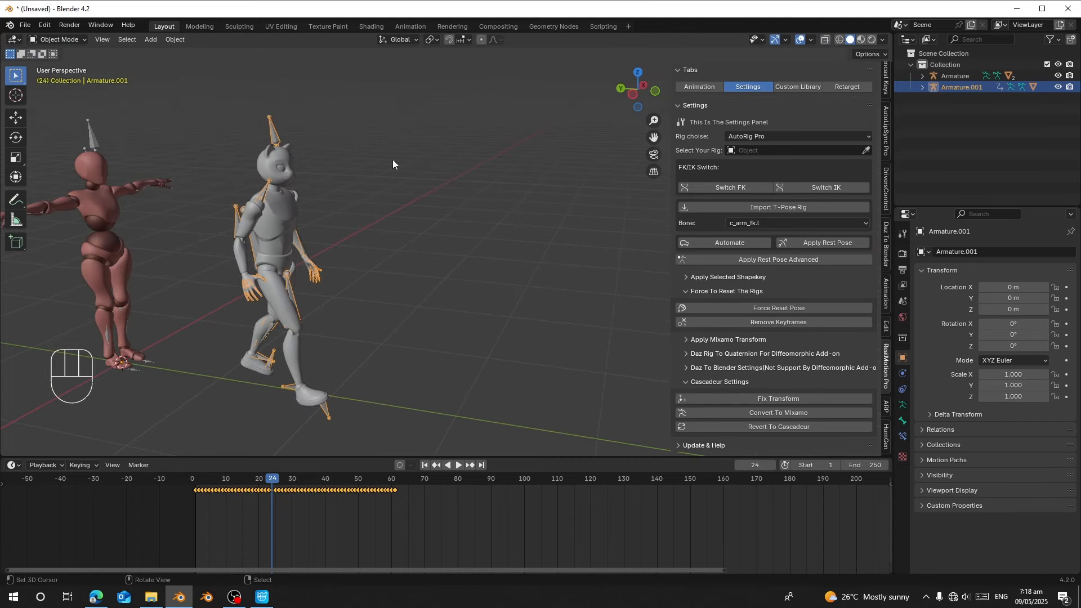
In the RealMotion retarget settings, assign Armature.001 as the source armature and Armature as the target.
{"action": "left_click", "coordinate": [851, 88]}
{"action": "left_click", "coordinate": [866, 136]}
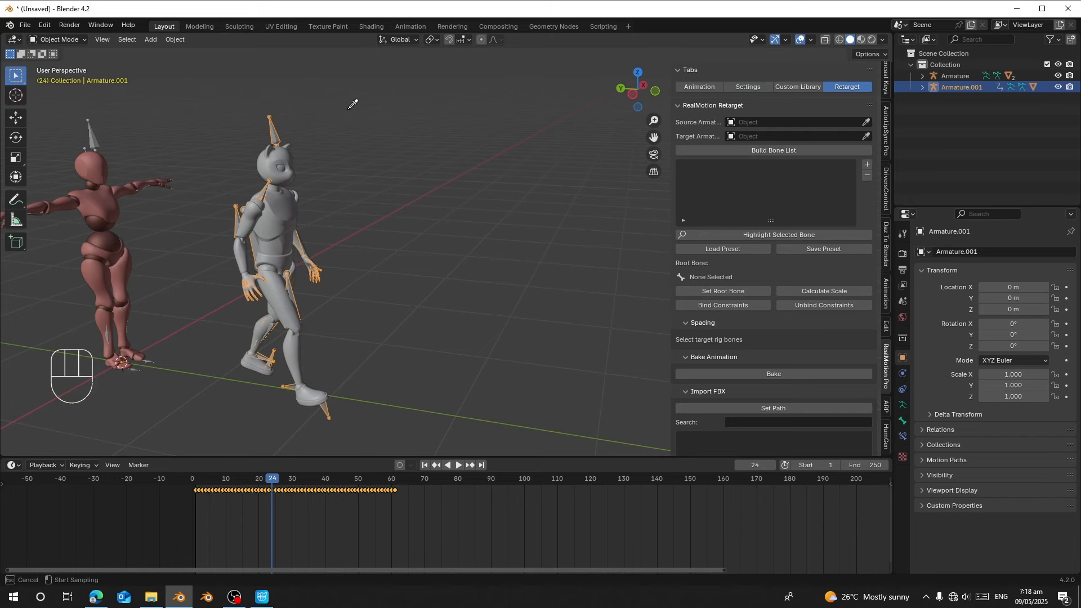
{"action": "left_click", "coordinate": [274, 127]}
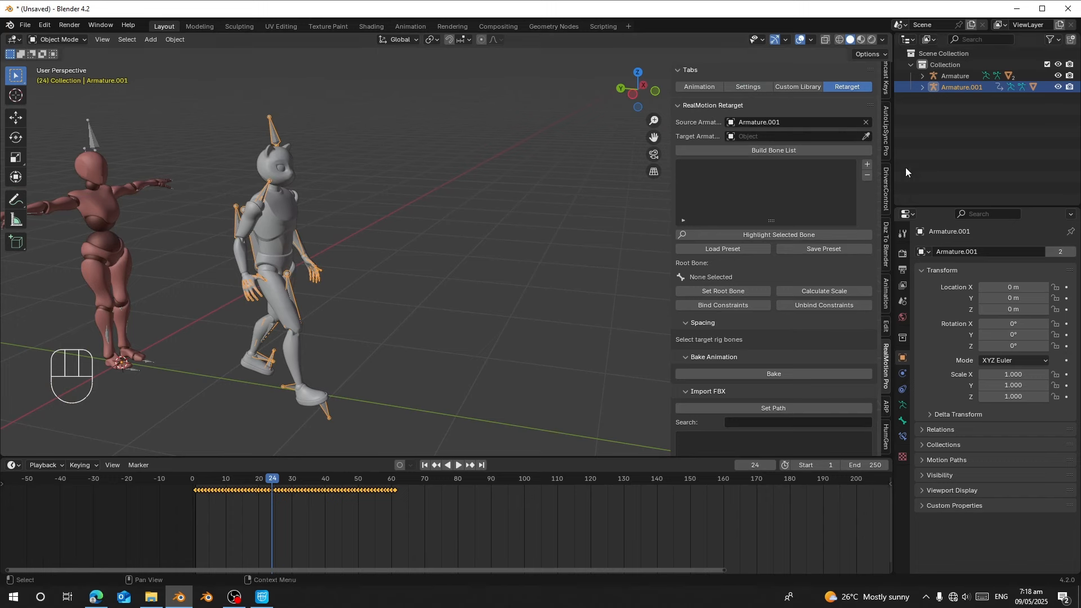
{"action": "left_click", "coordinate": [863, 136]}
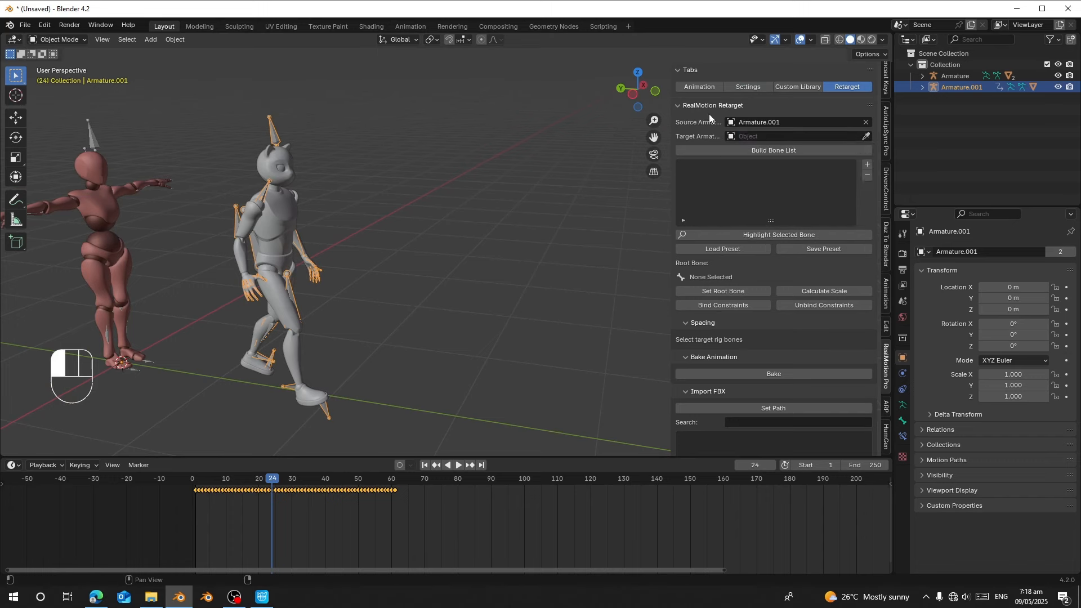
{"action": "left_click", "coordinate": [865, 136]}
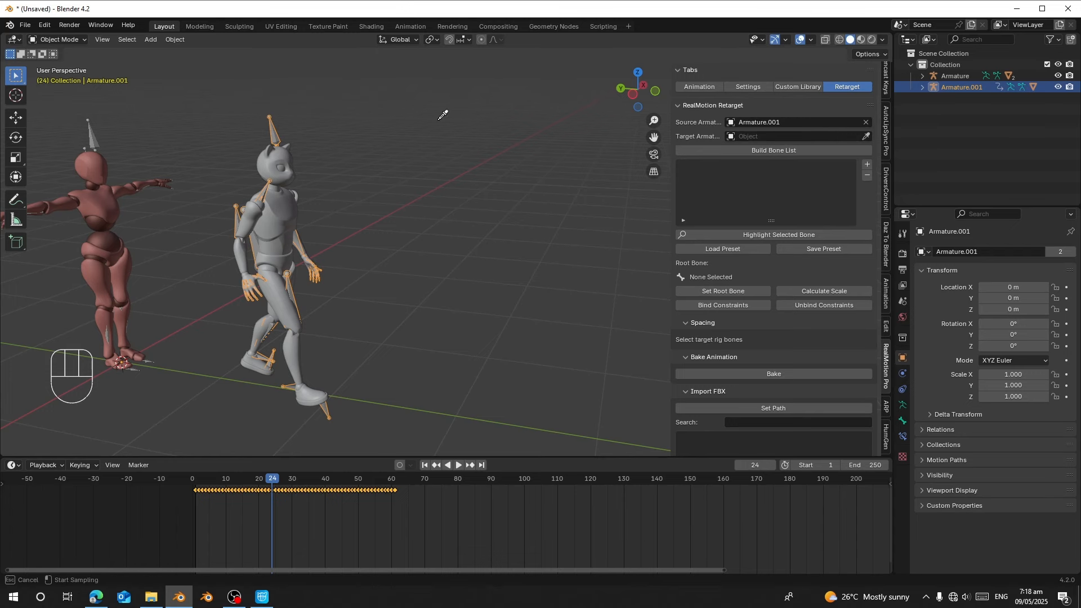
{"action": "left_click", "coordinate": [89, 126]}
{"action": "middle_click_drag", "start_coordinate": [135, 217], "coordinate": [253, 307], "text": "shift"}
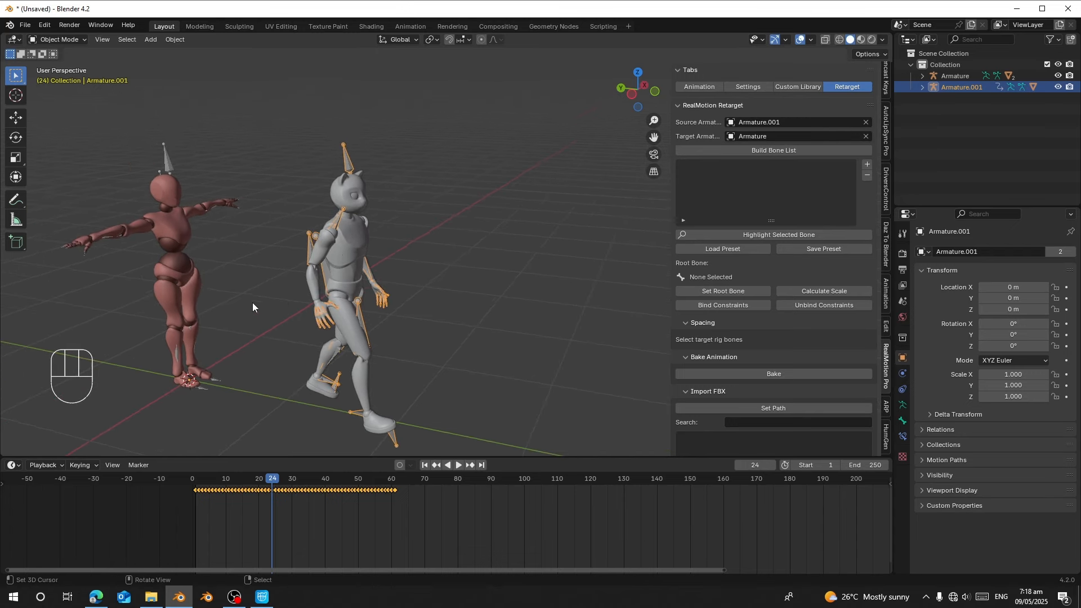
Build the bone list and load the Mixamo_To_Mixamo mapping preset.
{"action": "left_click", "coordinate": [767, 151]}
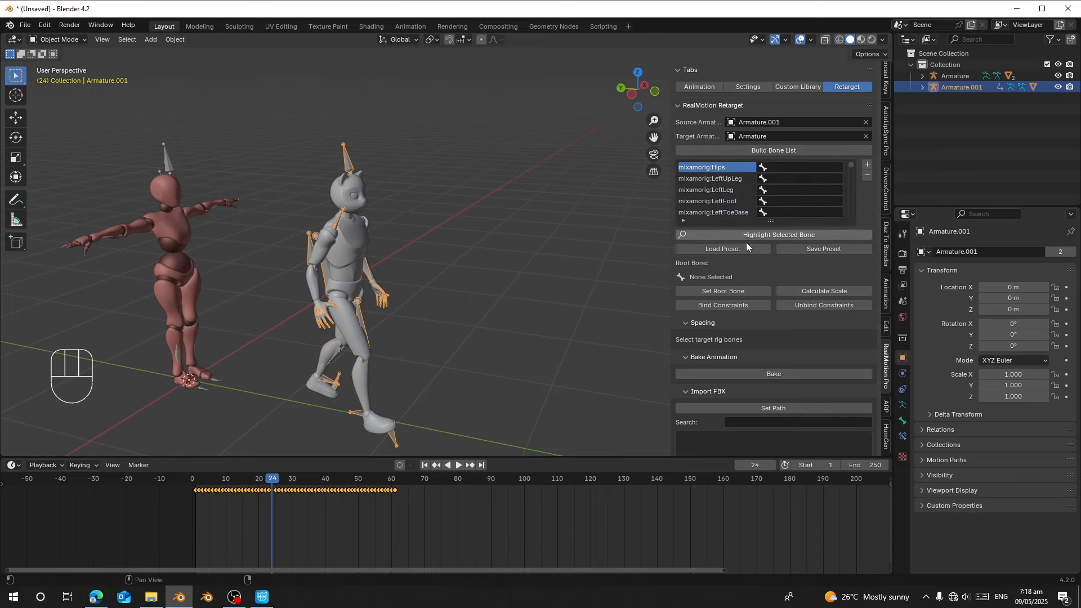
{"action": "left_click", "coordinate": [715, 250]}
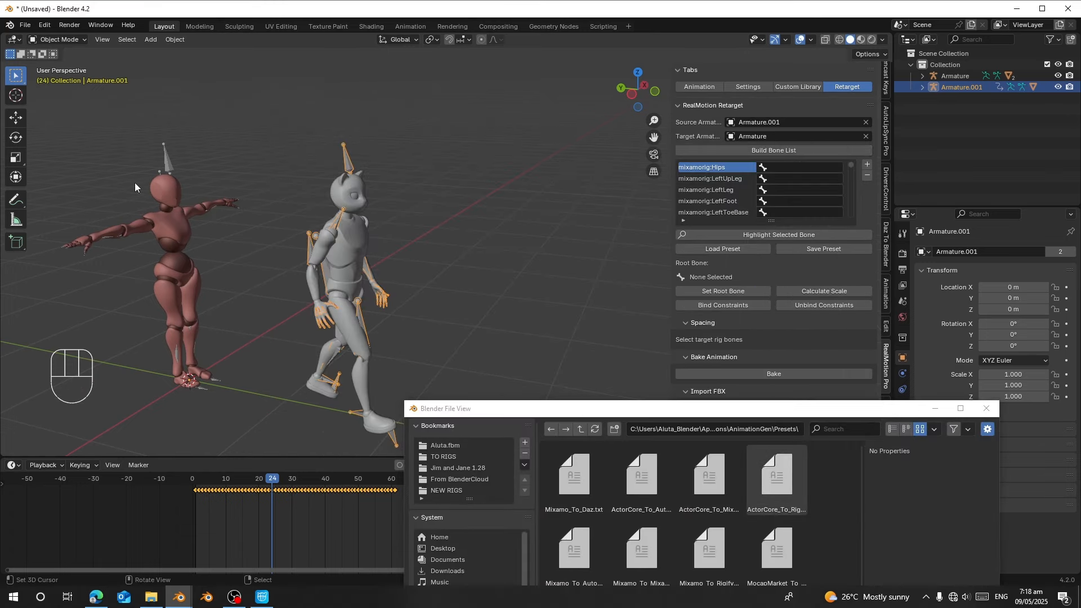
{"action": "left_click", "coordinate": [832, 224]}
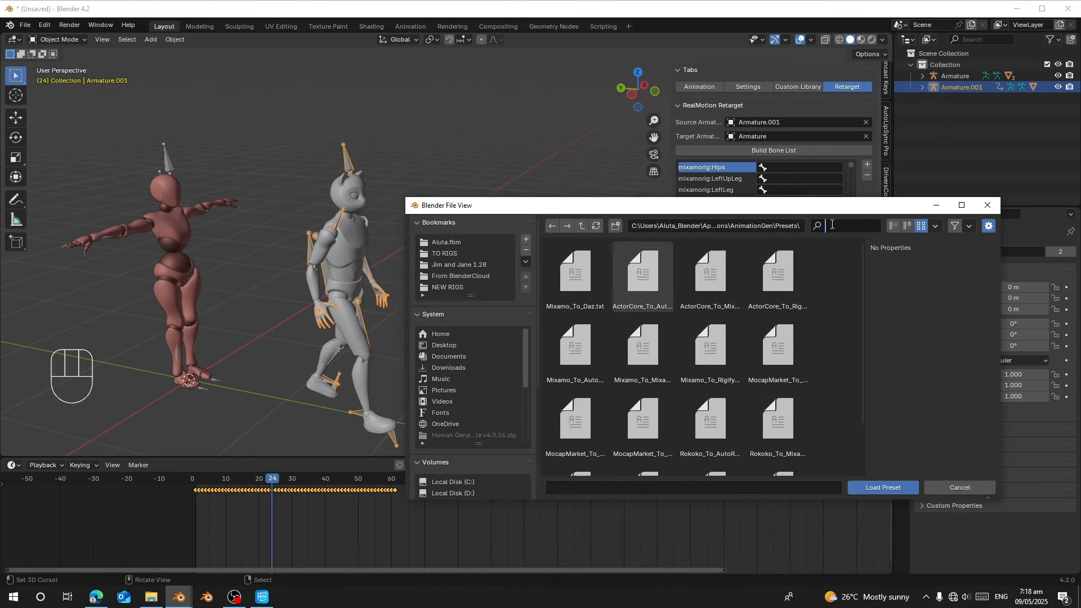
{"action": "type", "text": "mixa"}
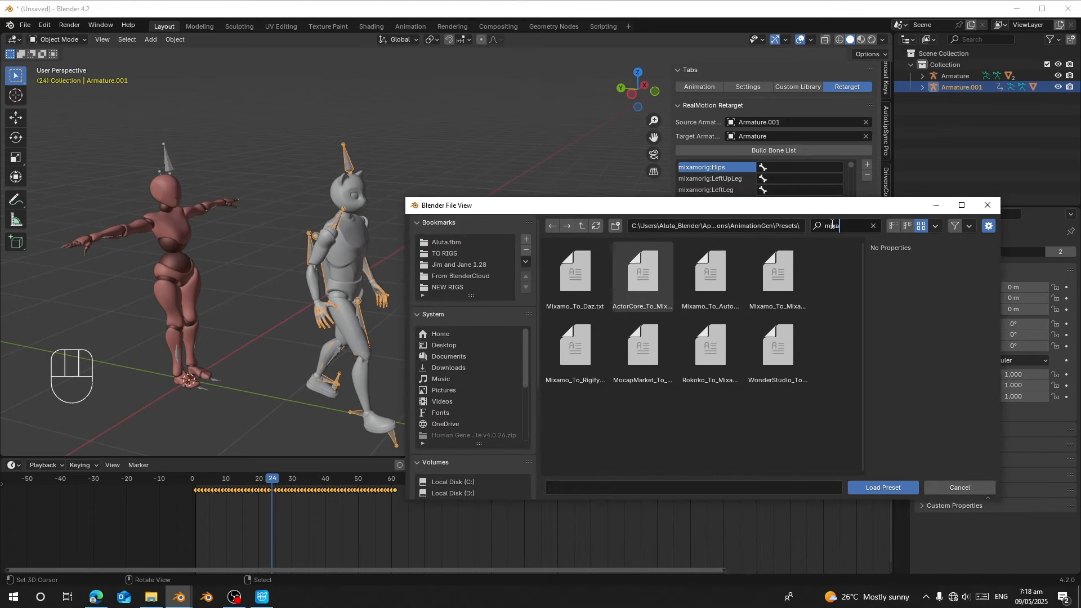
{"action": "left_click", "coordinate": [673, 448]}
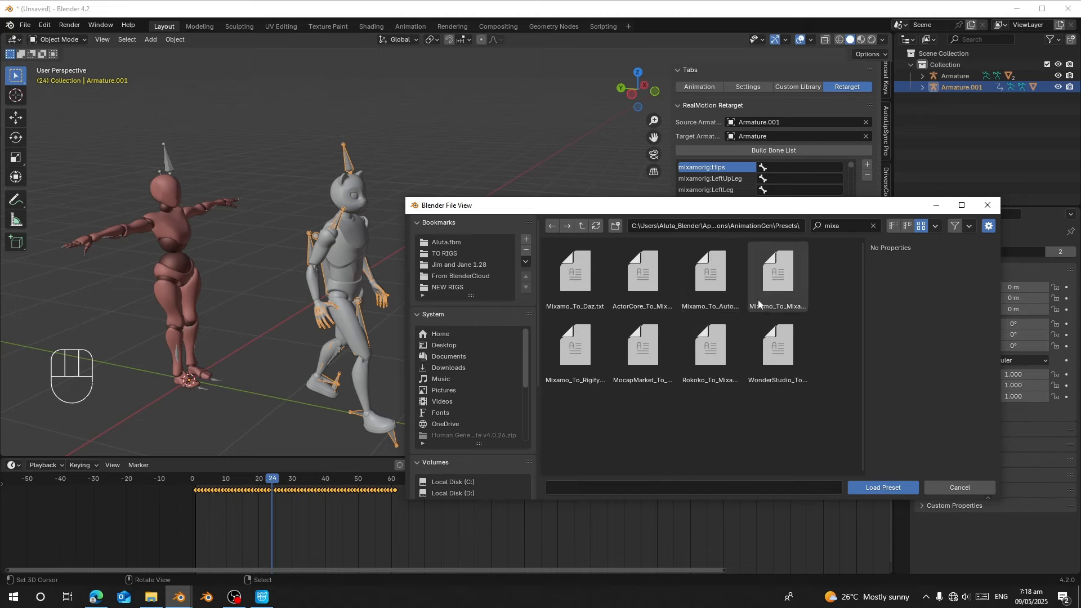
{"action": "double_click", "coordinate": [768, 282]}
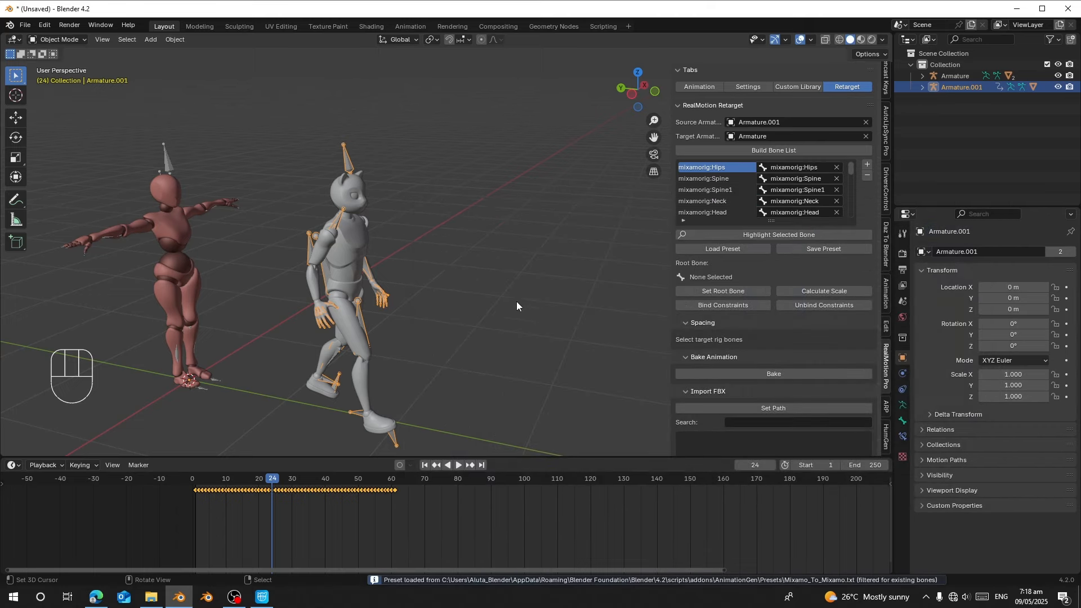
{"action": "middle_click_drag", "start_coordinate": [517, 302], "coordinate": [486, 300]}
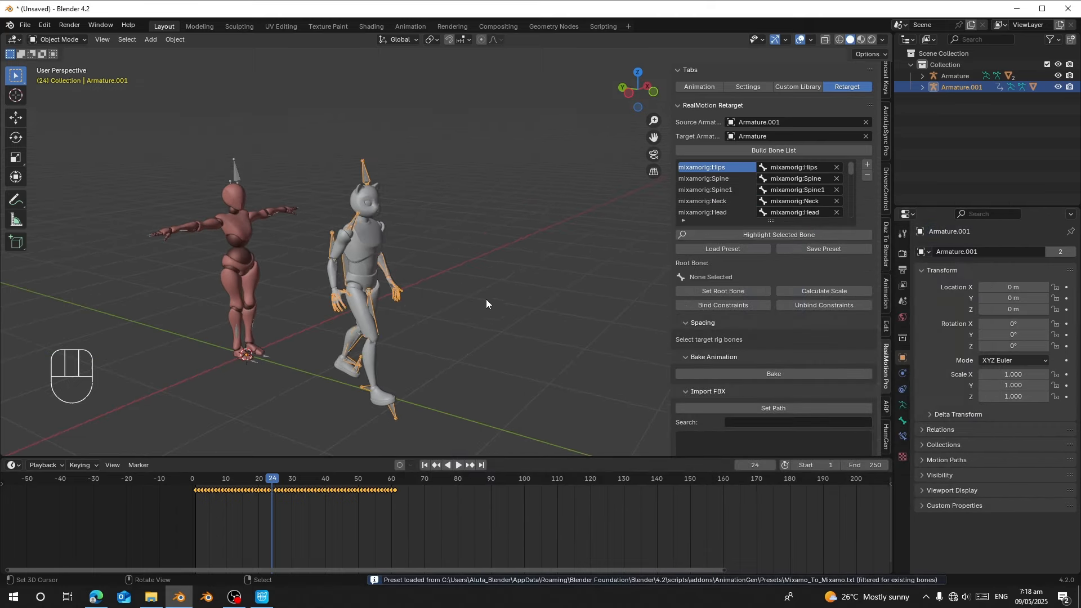
Compare the source armature's rest position with the target's T-pose, then restore the source to Pose Position.
{"action": "left_click", "coordinate": [903, 405]}
{"action": "left_click", "coordinate": [1017, 288]}
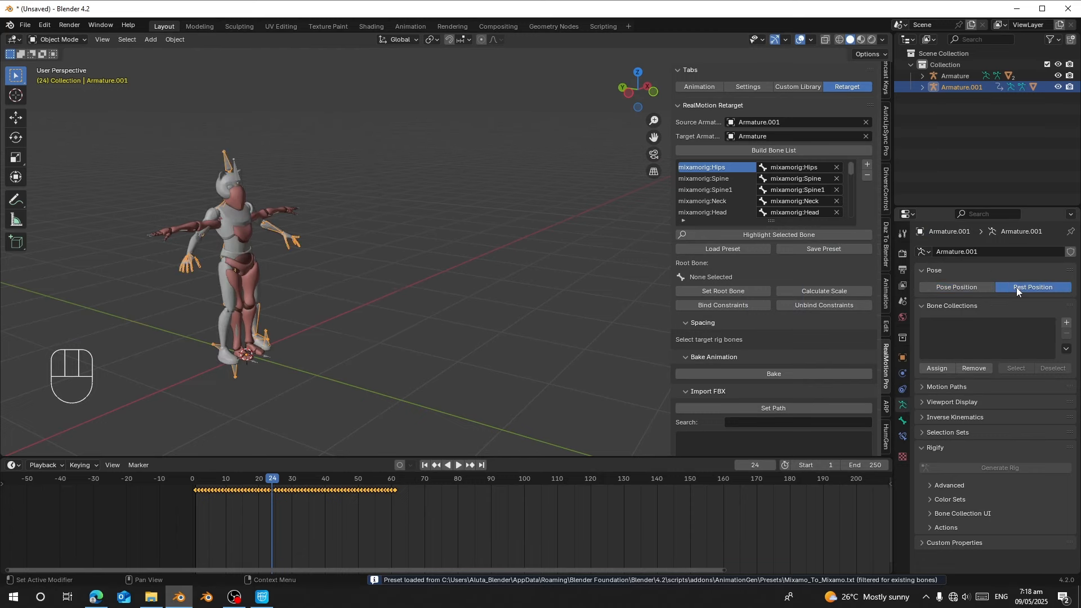
{"action": "middle_click_drag", "start_coordinate": [447, 283], "coordinate": [177, 236]}
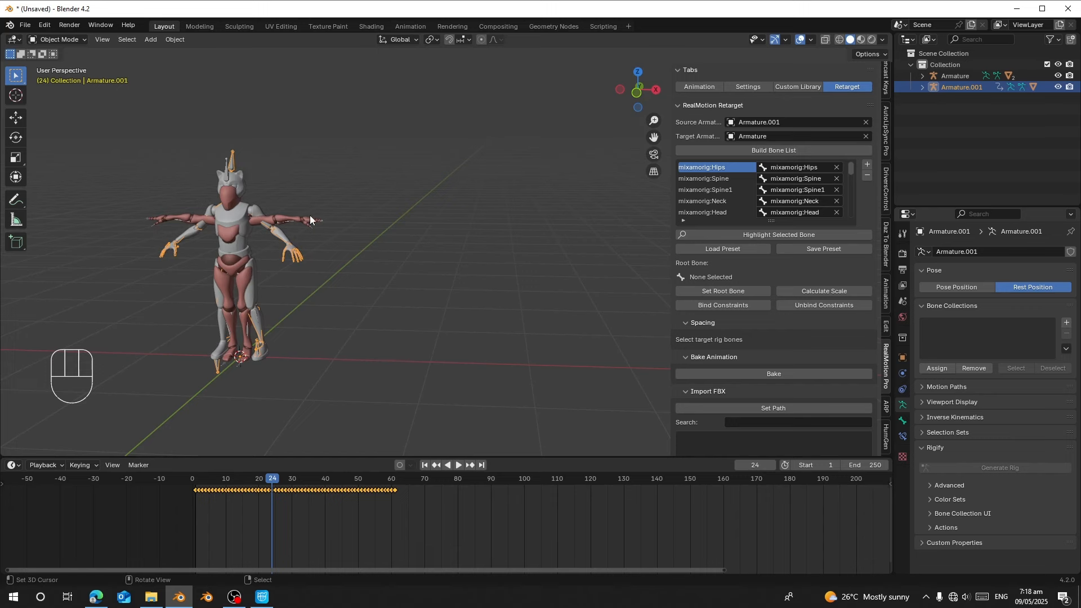
{"action": "left_click", "coordinate": [974, 288]}
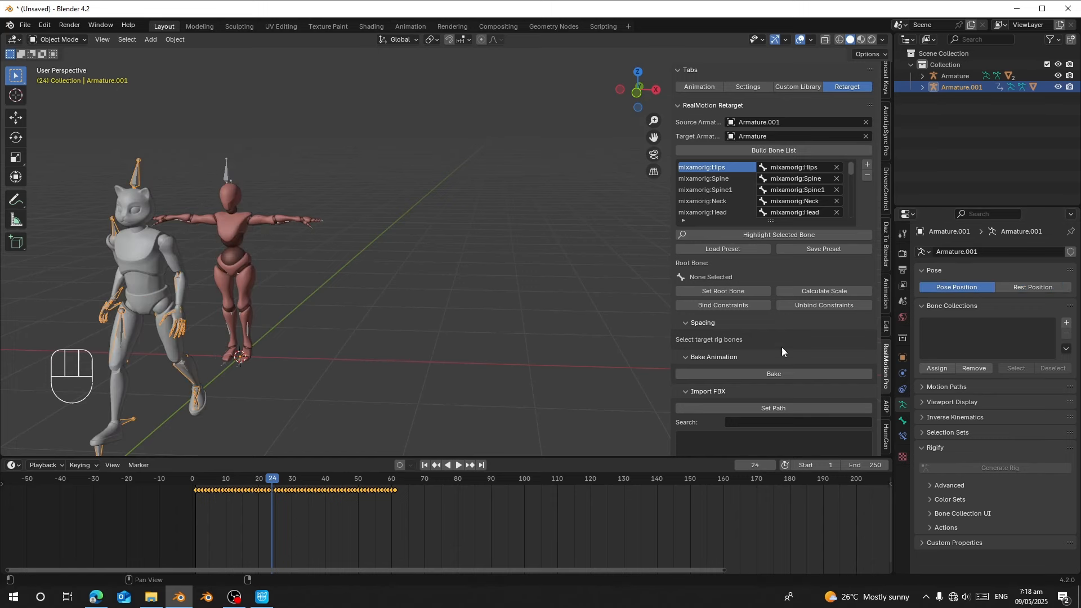
Set mixamorig:Hips as the root bone and bind the retarget constraints.
{"action": "left_click", "coordinate": [704, 307]}
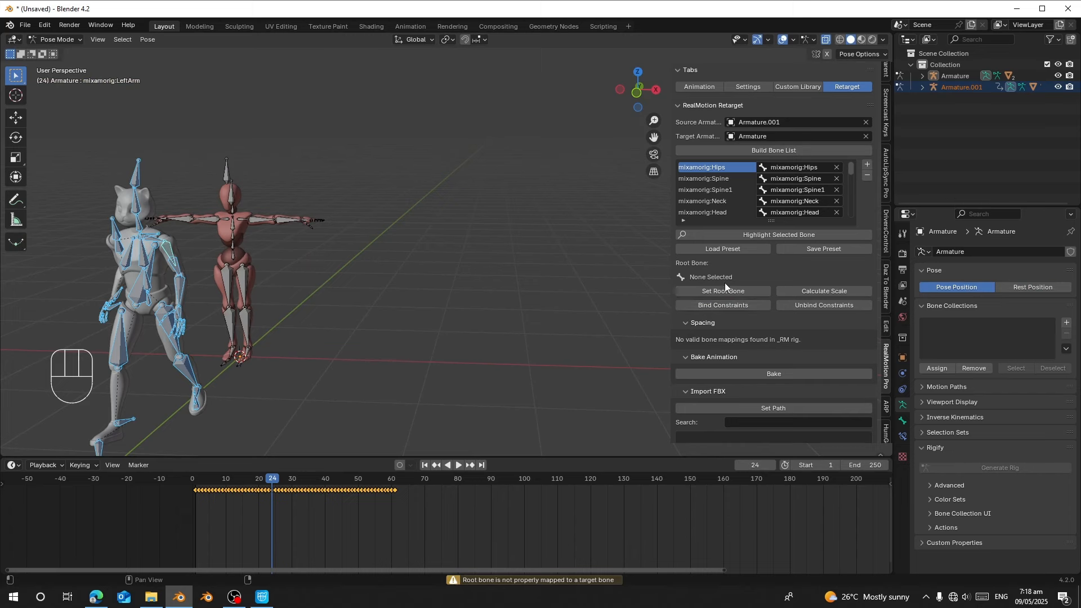
{"action": "left_click", "coordinate": [724, 290]}
{"action": "left_click", "coordinate": [715, 304]}
Play and scrub the retargeted animation and examine up close how the red character's arms follow the source mesh.
{"action": "left_click", "coordinate": [248, 512]}
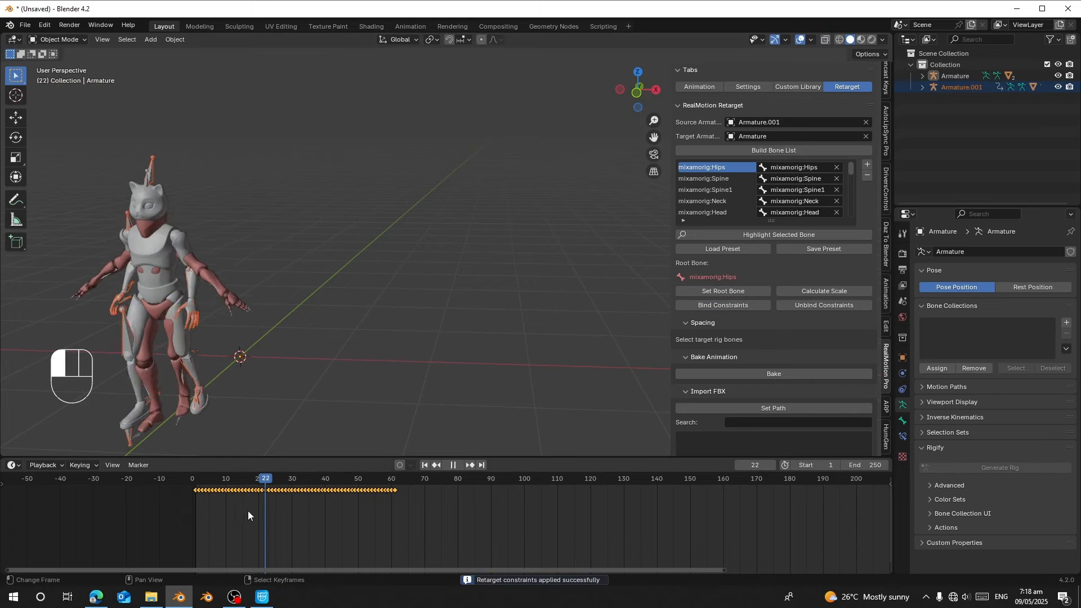
{"action": "key", "text": "space"}
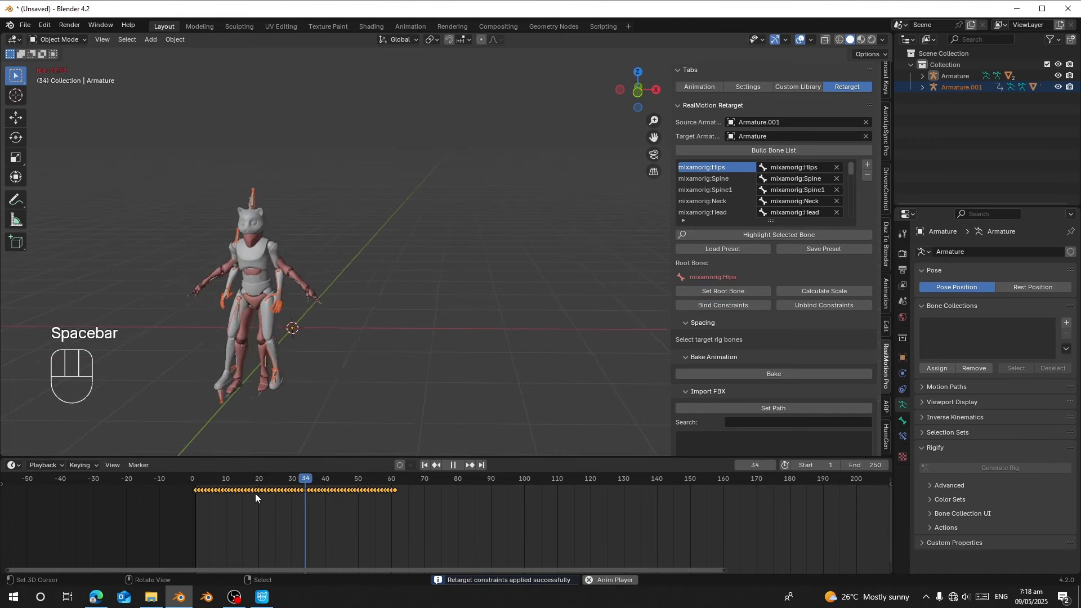
{"action": "key", "text": "space"}
{"action": "left_click_drag", "start_coordinate": [218, 500], "coordinate": [271, 507]}
{"action": "left_click", "coordinate": [240, 255]}
{"action": "middle_click_drag", "start_coordinate": [336, 304], "coordinate": [472, 278], "text": "shift"}
{"action": "scroll", "coordinate": [461, 267], "scroll_direction": "up", "scroll_amount": 2}
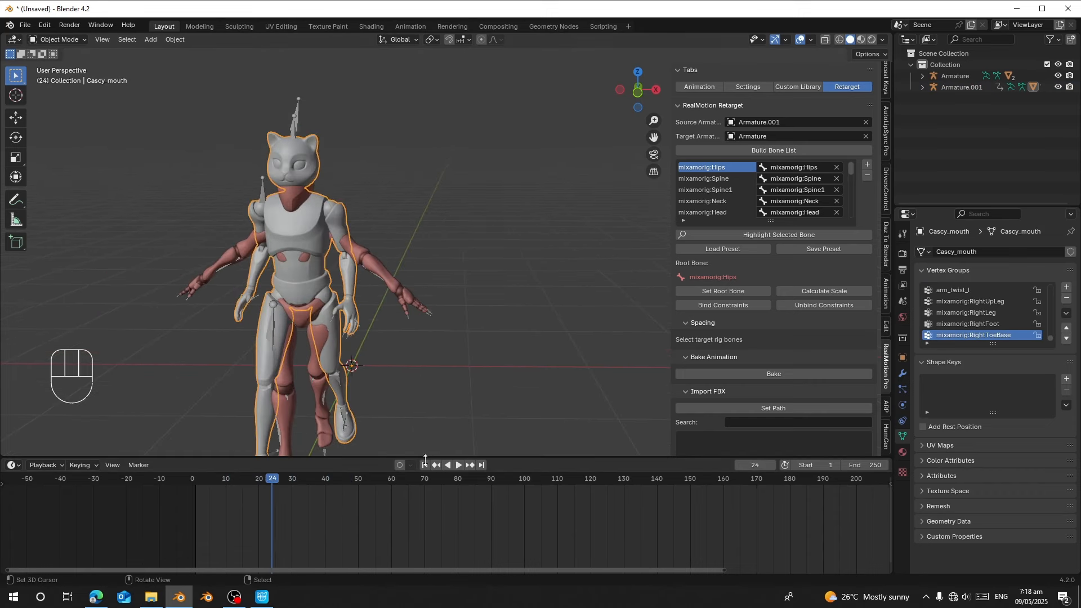
Return to frame 1, select the red character's target armature and switch it to Pose Mode.
{"action": "key", "text": "shift+Left"}
{"action": "scroll", "coordinate": [370, 289], "scroll_direction": "up", "scroll_amount": 3}
{"action": "middle_click_drag", "start_coordinate": [370, 259], "coordinate": [351, 218], "text": "shift"}
{"action": "scroll", "coordinate": [350, 218], "scroll_direction": "down", "scroll_amount": 2}
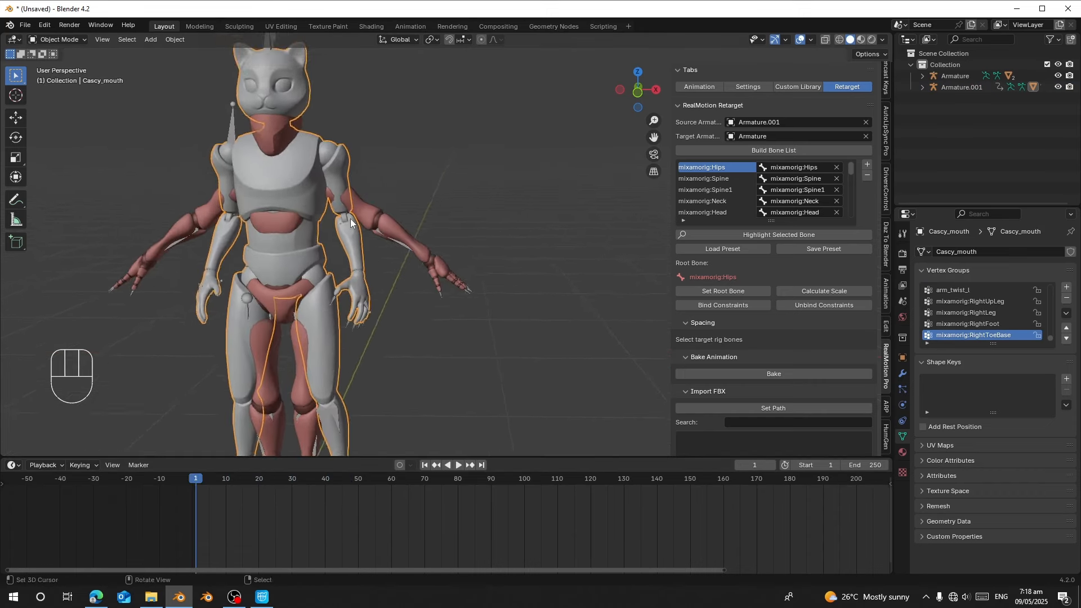
{"action": "mouse_move", "coordinate": [420, 204]}
{"action": "middle_mouse_down"}
{"action": "mouse_move", "coordinate": [434, 199]}
{"action": "mouse_move", "coordinate": [420, 217]}
{"action": "middle_mouse_up"}
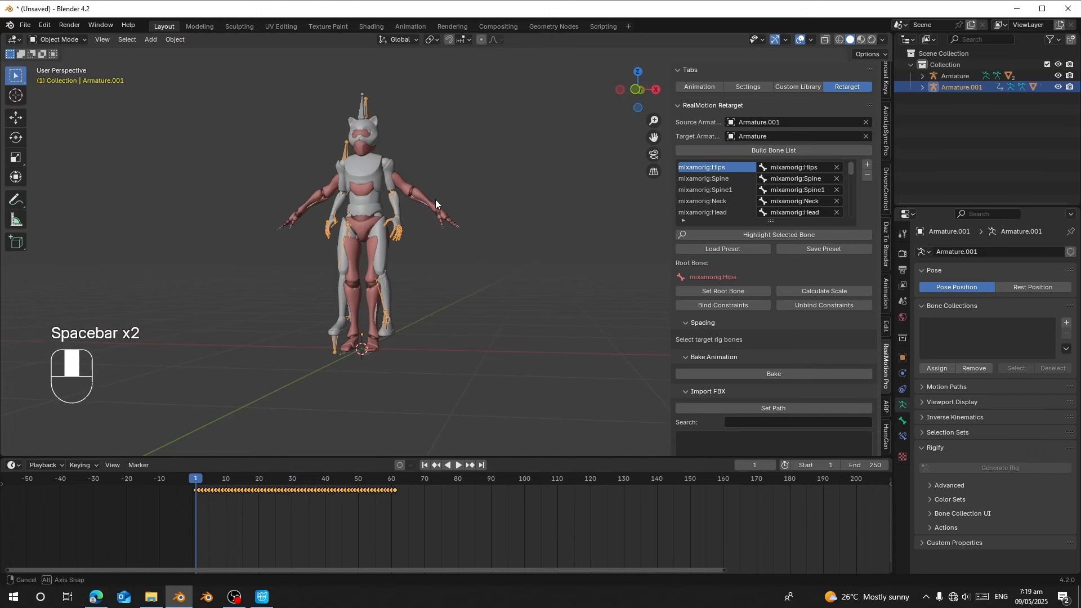
{"action": "scroll", "coordinate": [379, 279], "scroll_direction": "up", "scroll_amount": 3}
{"action": "middle_click_drag", "start_coordinate": [380, 280], "coordinate": [363, 262]}
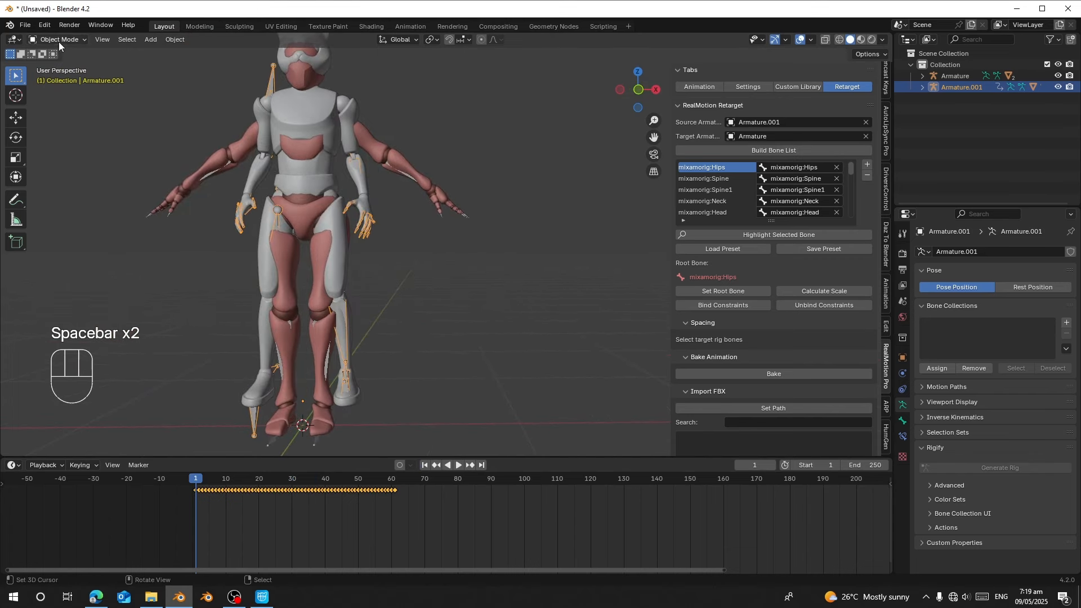
{"action": "left_click", "coordinate": [316, 440]}
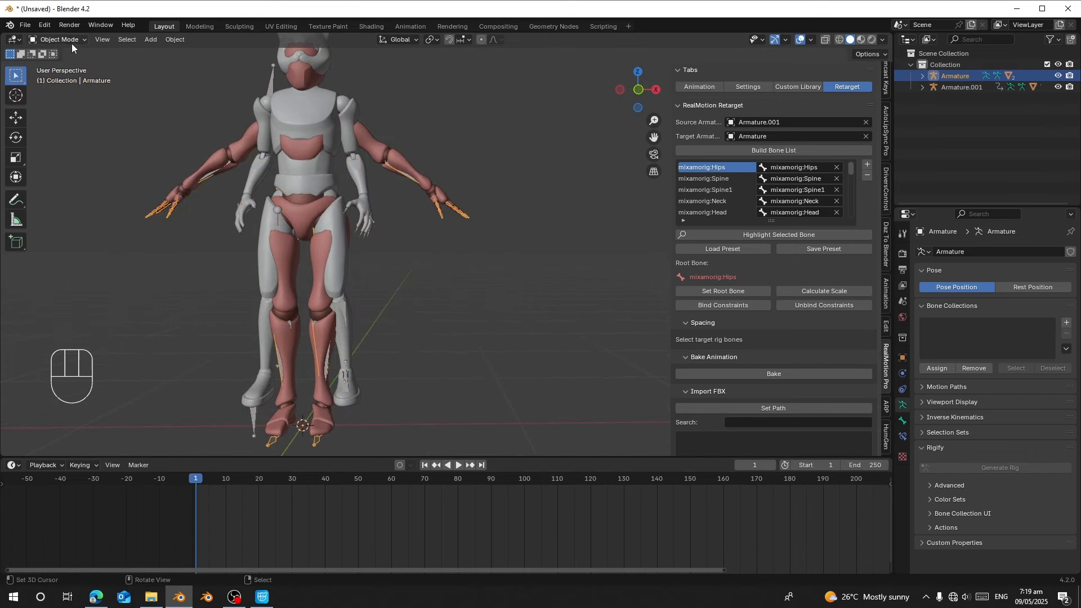
{"action": "left_click", "coordinate": [72, 43]}
{"action": "left_click", "coordinate": [80, 80]}
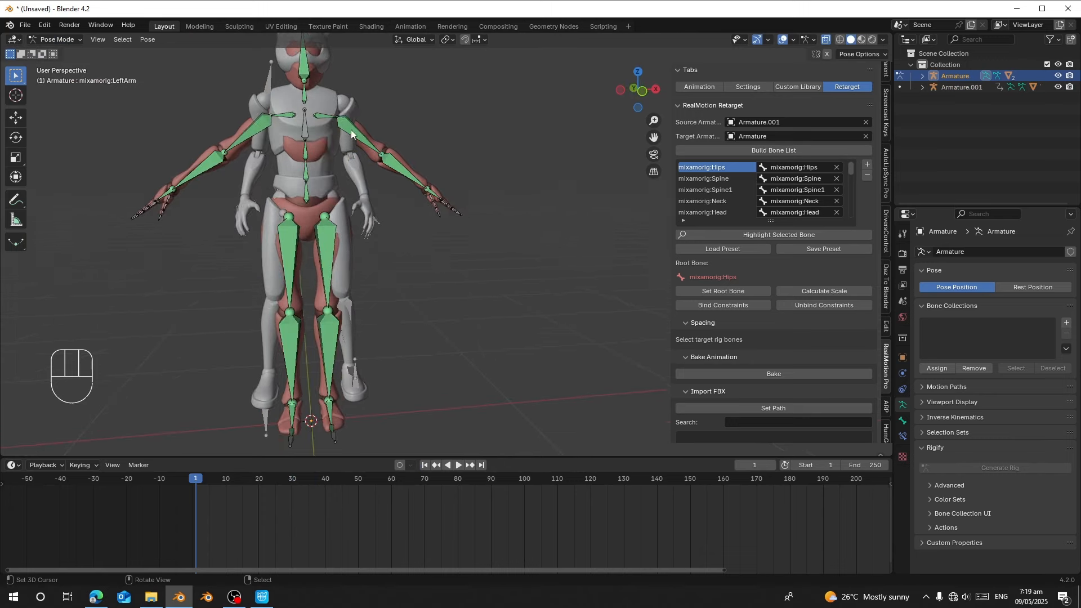
Adjust the rotation spacing of the target's left arm and left forearm bones with Z Quat -0.35 and X Quat 0.34.
{"action": "scroll", "coordinate": [363, 151], "scroll_direction": "up", "scroll_amount": 4}
{"action": "scroll", "coordinate": [430, 245], "scroll_direction": "up", "scroll_amount": 1}
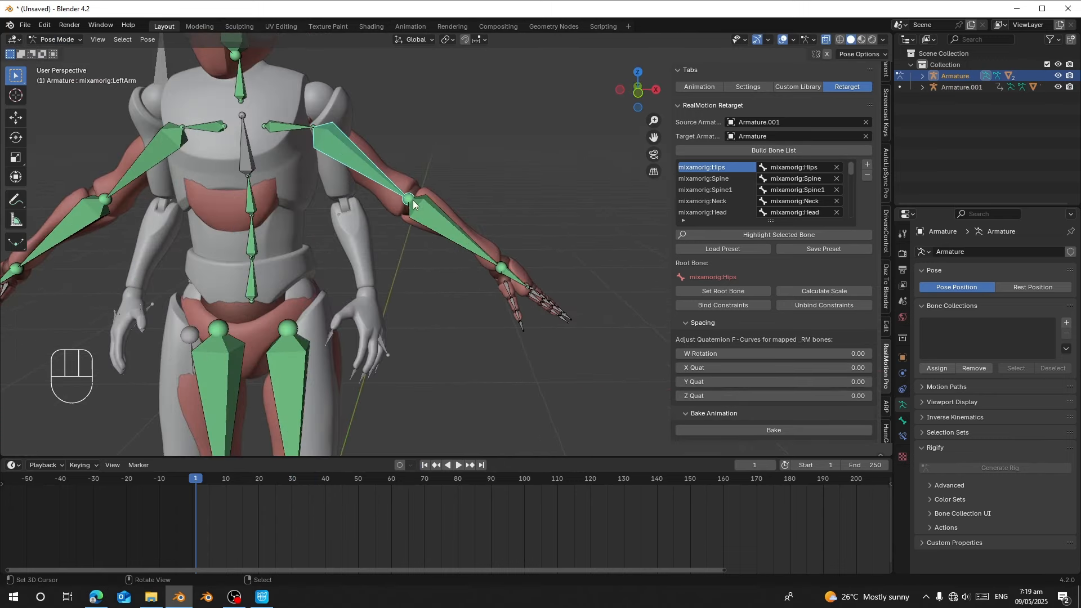
{"action": "scroll", "coordinate": [413, 209], "scroll_direction": "down", "scroll_amount": 1}
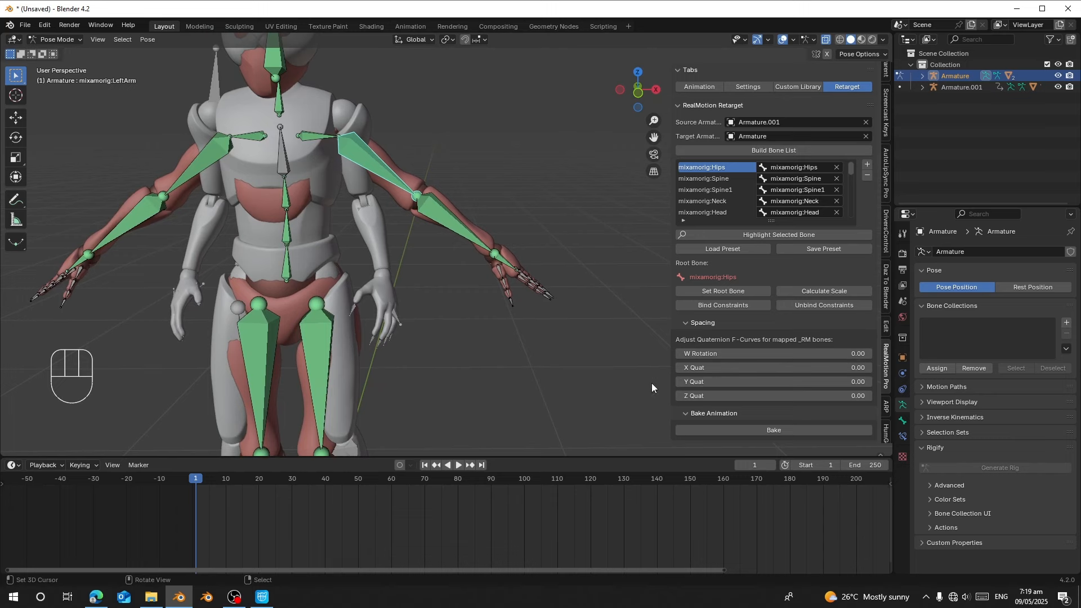
{"action": "left_click_drag", "start_coordinate": [714, 399], "coordinate": [663, 399]}
{"action": "middle_click_drag", "start_coordinate": [524, 369], "coordinate": [363, 304]}
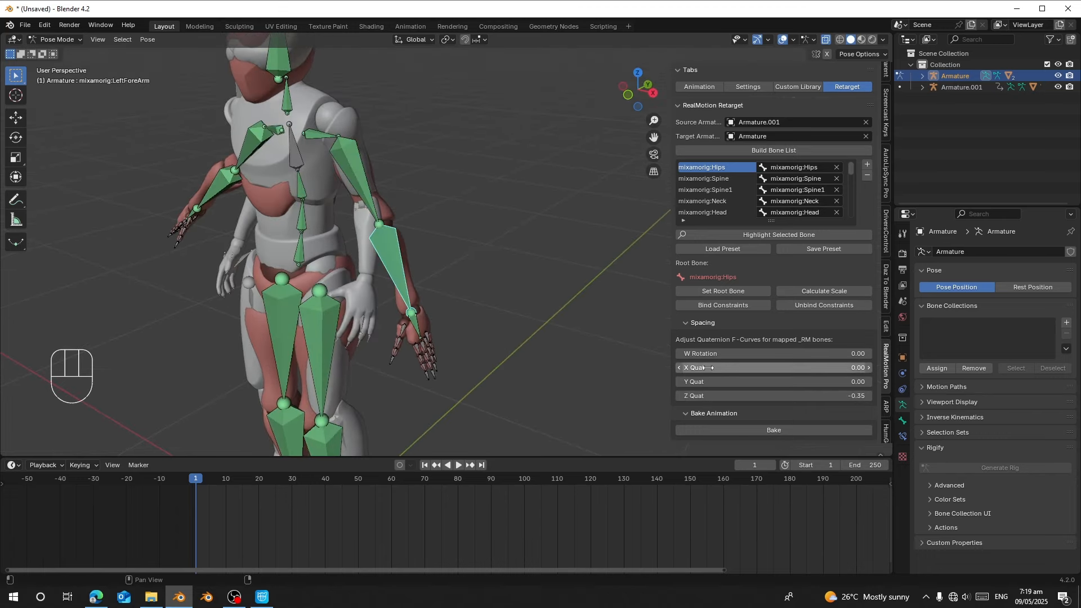
{"action": "left_click_drag", "start_coordinate": [701, 368], "coordinate": [757, 367]}
{"action": "middle_click_drag", "start_coordinate": [421, 288], "coordinate": [471, 288]}
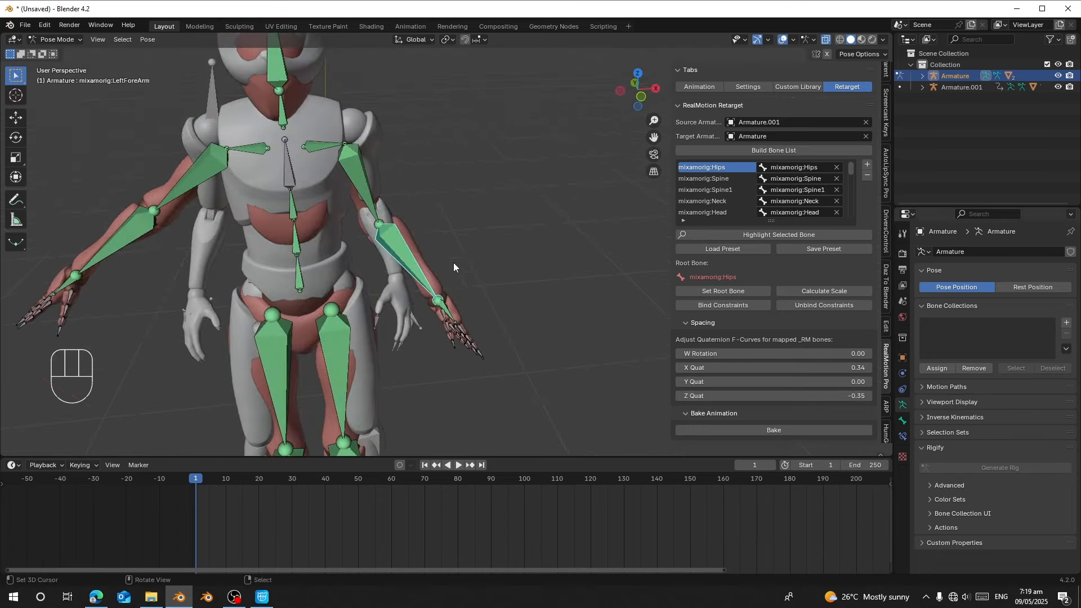
Refine the left upper arm and forearm spacing to W Rotation -0.03, X Quat 0.27 and Z Quat -0.38.
{"action": "left_click", "coordinate": [366, 186]}
{"action": "left_click_drag", "start_coordinate": [734, 368], "coordinate": [717, 368]}
{"action": "left_click_drag", "start_coordinate": [721, 396], "coordinate": [701, 396]}
{"action": "left_click_drag", "start_coordinate": [704, 368], "coordinate": [700, 354]}
{"action": "middle_click_drag", "start_coordinate": [495, 281], "coordinate": [420, 284]}
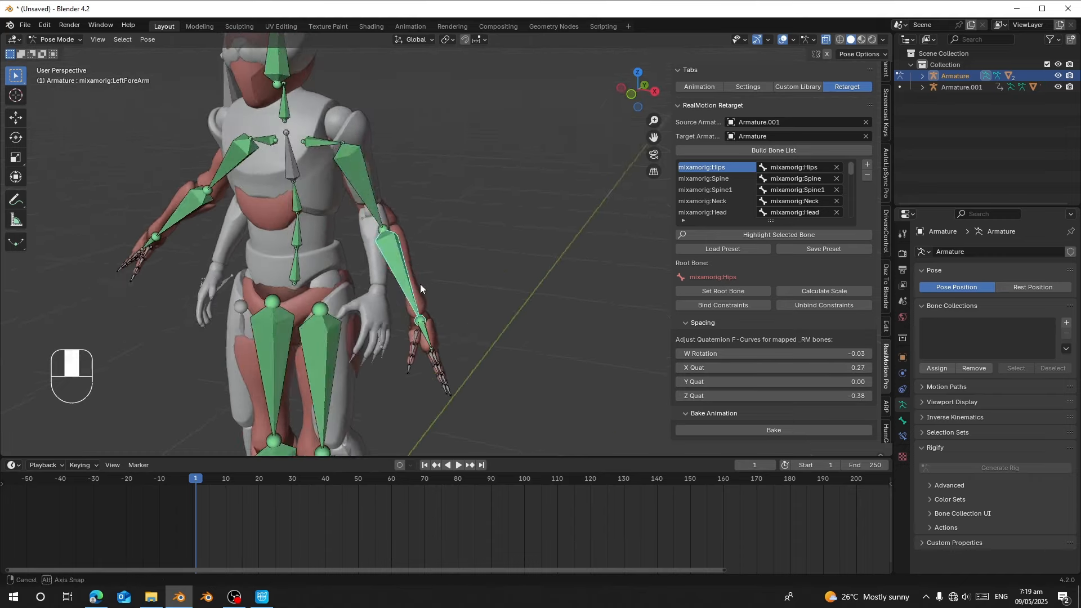
Fine-tune the left forearm against the source mesh, setting W Rotation to -0.01 and X Quat to 0.38.
{"action": "left_click_drag", "start_coordinate": [704, 396], "coordinate": [697, 396]}
{"action": "middle_click_drag", "start_coordinate": [485, 299], "coordinate": [338, 299]}
{"action": "left_click_drag", "start_coordinate": [702, 358], "coordinate": [701, 358]}
{"action": "left_click_drag", "start_coordinate": [700, 367], "coordinate": [710, 368]}
{"action": "middle_click_drag", "start_coordinate": [478, 313], "coordinate": [535, 315]}
Bring the right upper arm and forearm closer to the source mesh with the spacing values, ending at Z Quat -0.92.
{"action": "middle_click_drag", "start_coordinate": [298, 253], "coordinate": [428, 248]}
{"action": "left_click", "coordinate": [368, 181]}
{"action": "mouse_move", "coordinate": [701, 383]}
{"action": "left_mouse_down"}
{"action": "mouse_move", "coordinate": [721, 382]}
{"action": "mouse_move", "coordinate": [702, 382]}
{"action": "left_mouse_up"}
{"action": "left_click_drag", "start_coordinate": [711, 396], "coordinate": [698, 396]}
{"action": "left_click", "coordinate": [363, 284]}
{"action": "left_click_drag", "start_coordinate": [711, 395], "coordinate": [698, 396]}
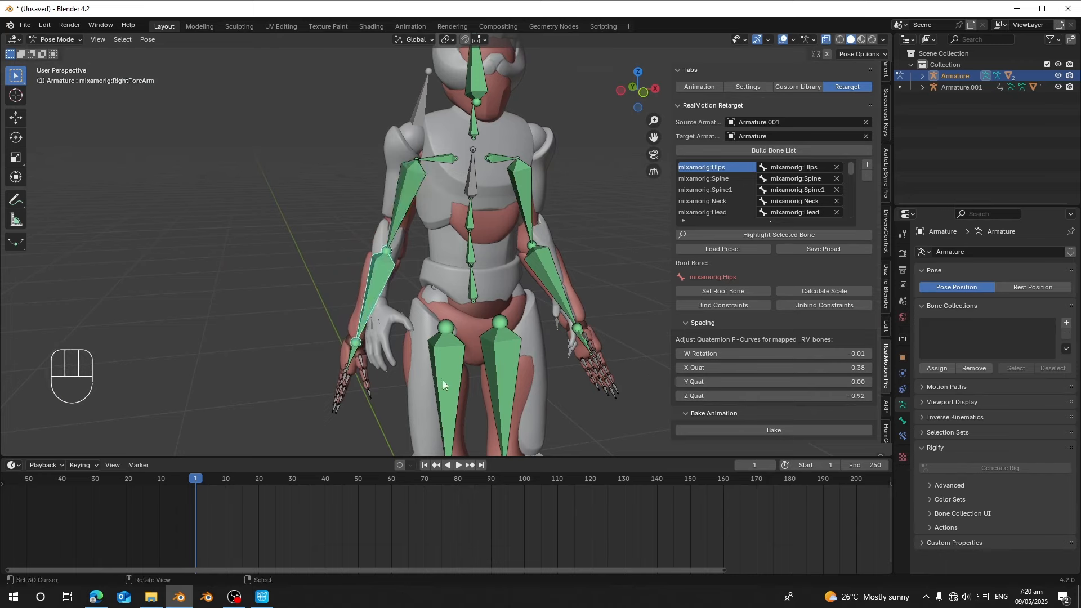
Refine the right forearm and upper arm spacing, ending at W Rotation -0.06, X Quat 0.91 and Y Quat 0.38.
{"action": "middle_click_drag", "start_coordinate": [443, 380], "coordinate": [535, 380]}
{"action": "left_click_drag", "start_coordinate": [704, 368], "coordinate": [713, 367]}
{"action": "middle_click_drag", "start_coordinate": [507, 326], "coordinate": [417, 332]}
{"action": "left_click_drag", "start_coordinate": [711, 396], "coordinate": [706, 396]}
{"action": "left_click", "coordinate": [400, 198]}
{"action": "left_click_drag", "start_coordinate": [704, 355], "coordinate": [718, 382]}
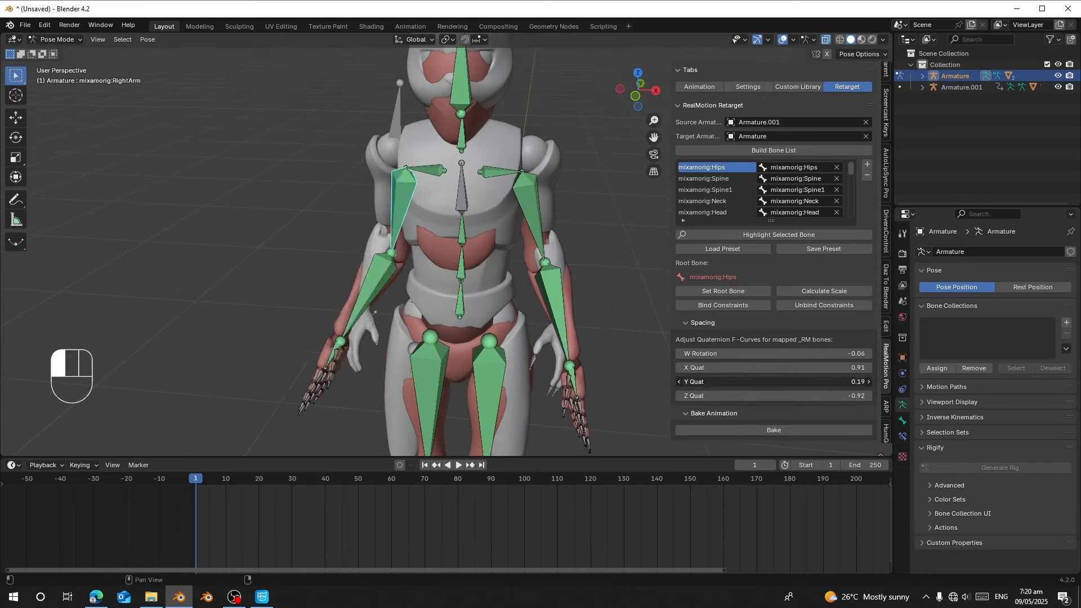
Adjust the left upper leg's spacing to Z Quat -1.08 and select the right upper leg bone.
{"action": "middle_click_drag", "start_coordinate": [485, 343], "coordinate": [481, 255]}
{"action": "scroll", "coordinate": [450, 305], "scroll_direction": "down", "scroll_amount": 2}
{"action": "scroll", "coordinate": [438, 236], "scroll_direction": "up", "scroll_amount": 1}
{"action": "left_click", "coordinate": [448, 189]}
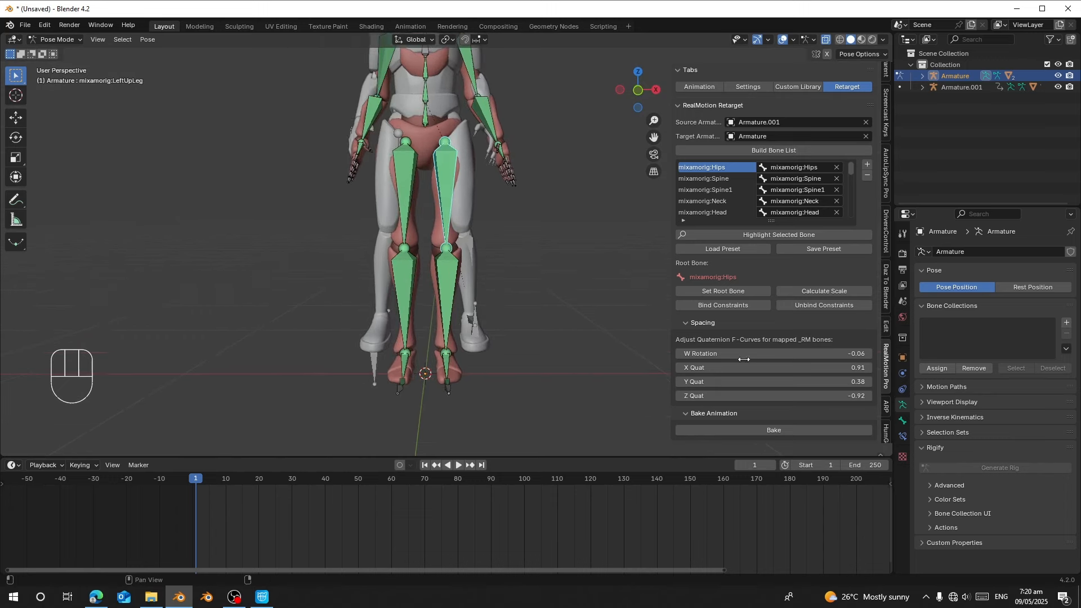
{"action": "left_click_drag", "start_coordinate": [711, 396], "coordinate": [704, 395]}
{"action": "left_click", "coordinate": [413, 193]}
Play and scrub the adjusted retarget to check how the target's arms and legs follow the source.
{"action": "middle_click_drag", "start_coordinate": [600, 344], "coordinate": [366, 240]}
{"action": "key", "text": "space"}
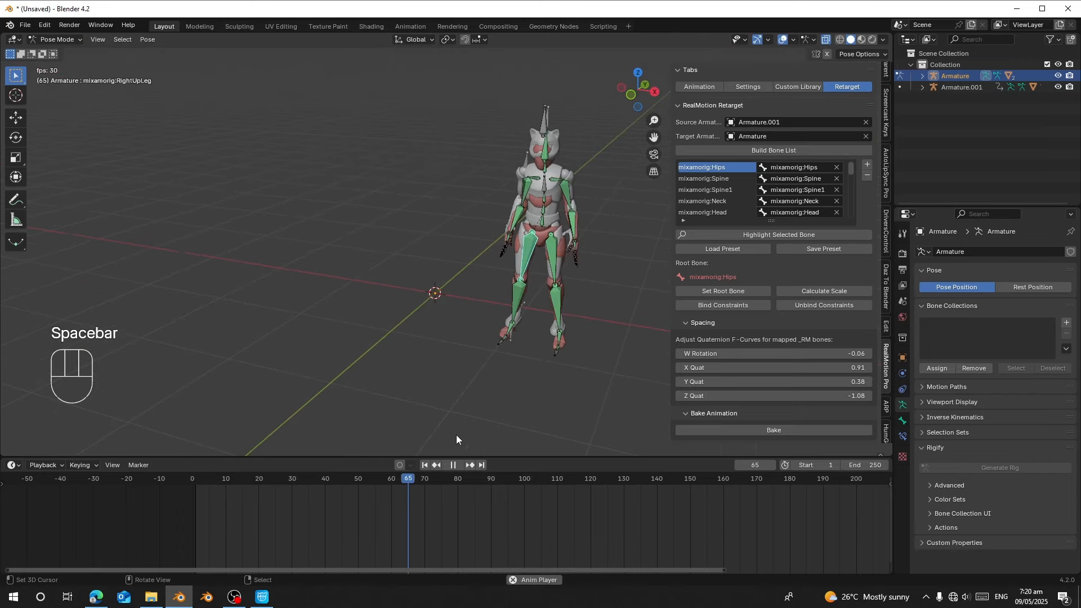
{"action": "key", "text": "space"}
{"action": "mouse_move", "coordinate": [306, 508]}
{"action": "left_mouse_down"}
{"action": "mouse_move", "coordinate": [264, 498]}
{"action": "mouse_move", "coordinate": [323, 504]}
{"action": "left_mouse_up"}
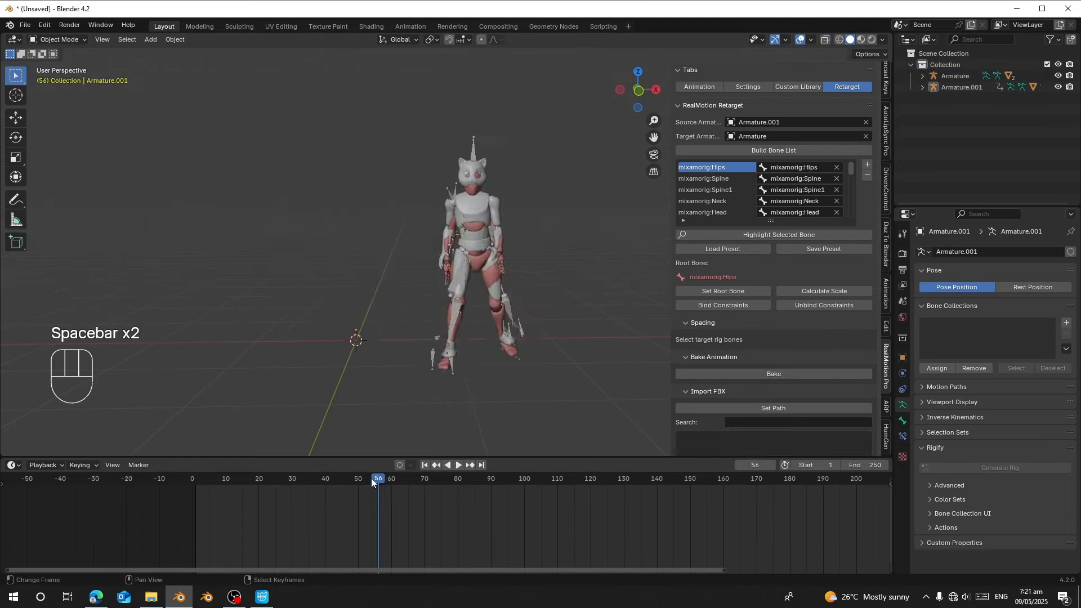
{"action": "left_click_drag", "start_coordinate": [371, 478], "coordinate": [229, 489]}
Bake the retargeted animation onto the target armature, then scrub through the frames to check it.
{"action": "left_click", "coordinate": [753, 376]}
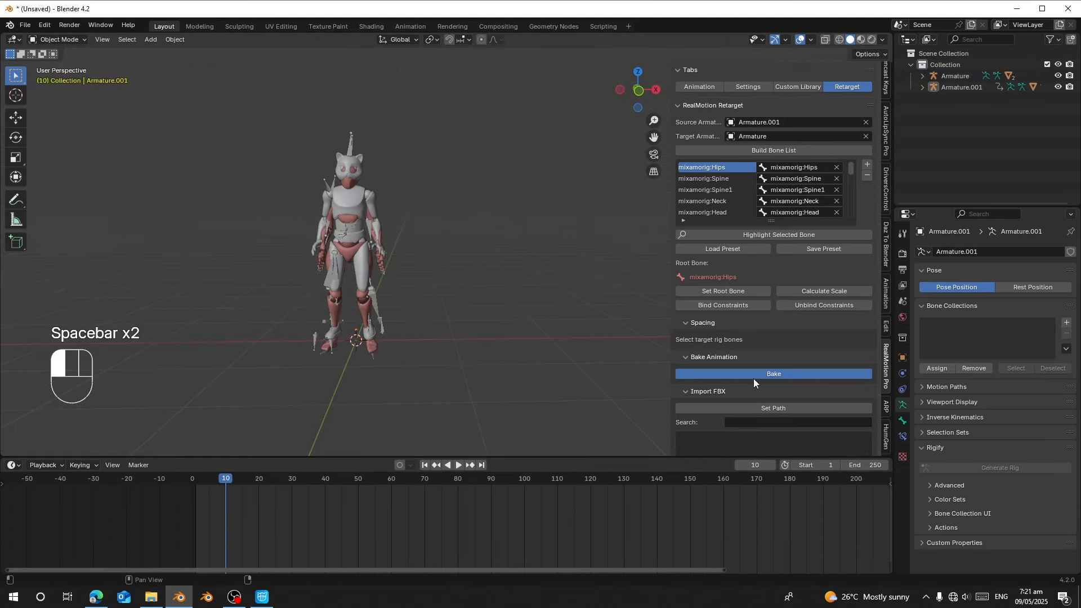
{"action": "left_click_drag", "start_coordinate": [231, 515], "coordinate": [328, 520]}
{"action": "right_click", "coordinate": [401, 127]}
{"action": "key", "text": "g"}
{"action": "right_click", "coordinate": [421, 232]}
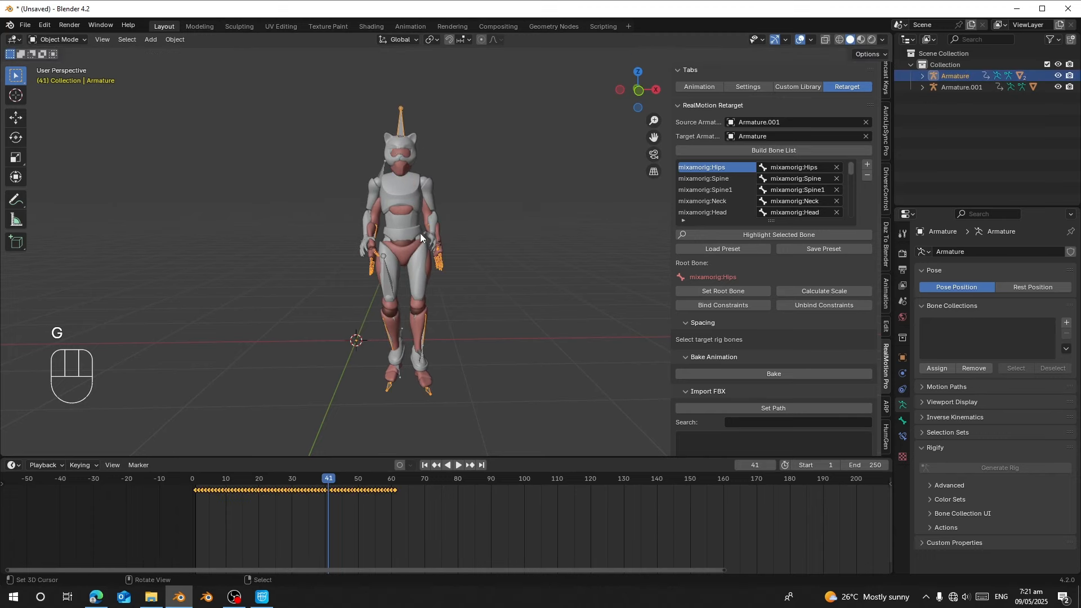
Move the grey source armature along the X axis so it stands beside the red character.
{"action": "right_click", "coordinate": [393, 123]}
{"action": "key", "text": "g"}
{"action": "key", "text": "x"}
{"action": "left_click", "coordinate": [268, 229]}
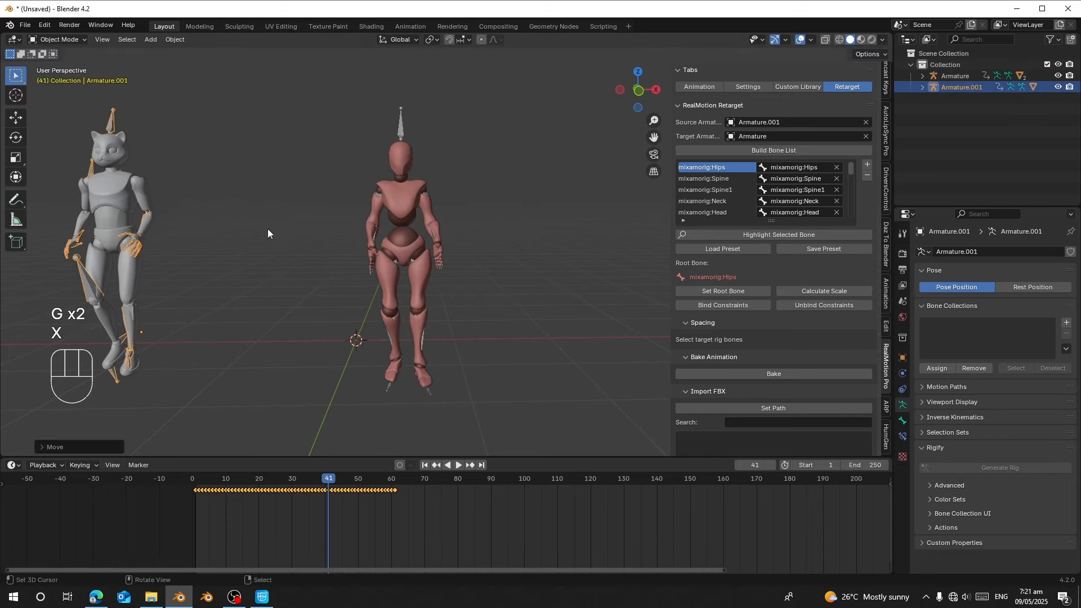
Play the source and baked target animations side by side and compare their motion.
{"action": "scroll", "coordinate": [317, 363], "scroll_direction": "down", "scroll_amount": 3}
{"action": "key", "text": "space"}
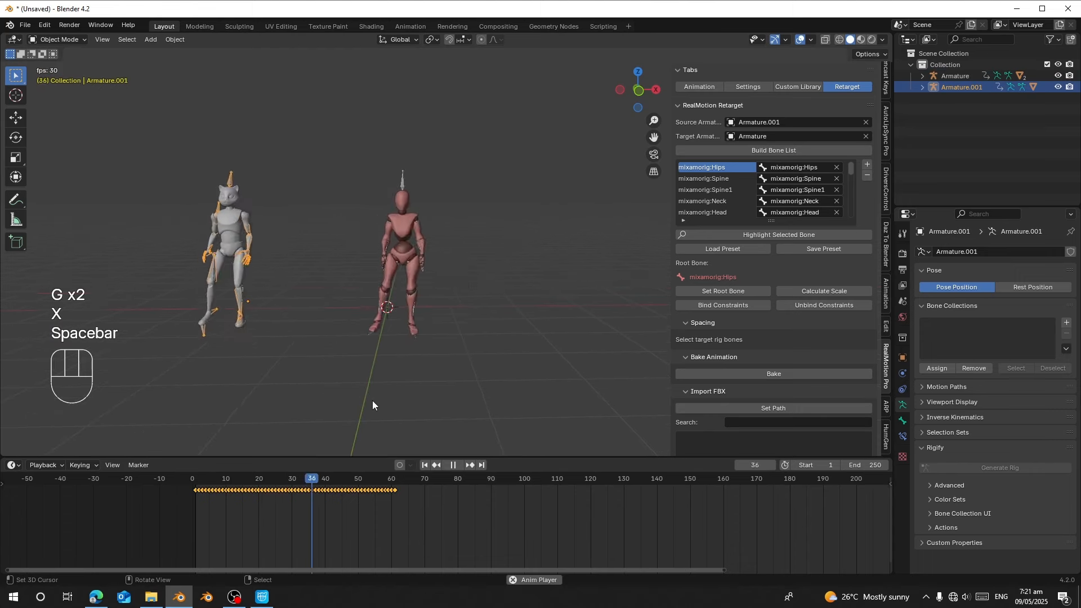
{"action": "left_click", "coordinate": [214, 516]}
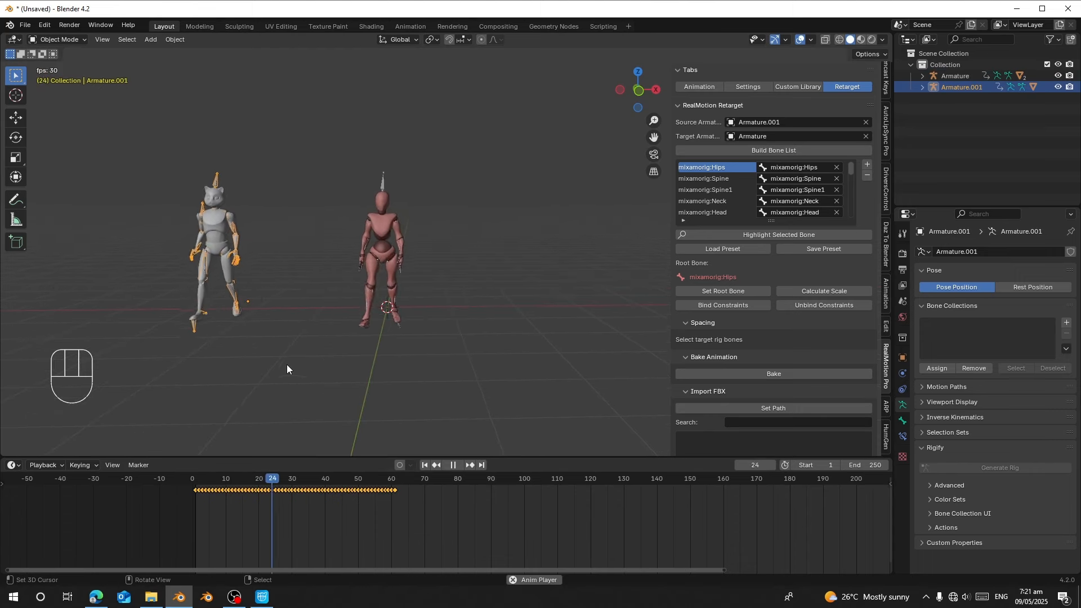
{"action": "scroll", "coordinate": [347, 330], "scroll_direction": "up", "scroll_amount": 2}
{"action": "key", "text": "space"}
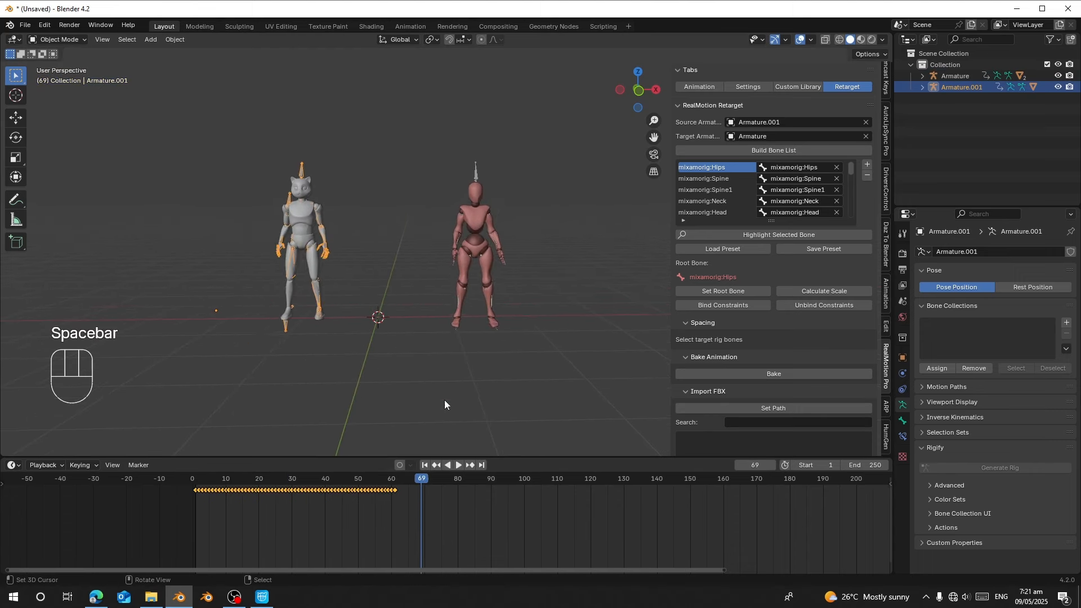
{"action": "middle_click_drag", "start_coordinate": [445, 399], "coordinate": [275, 399]}
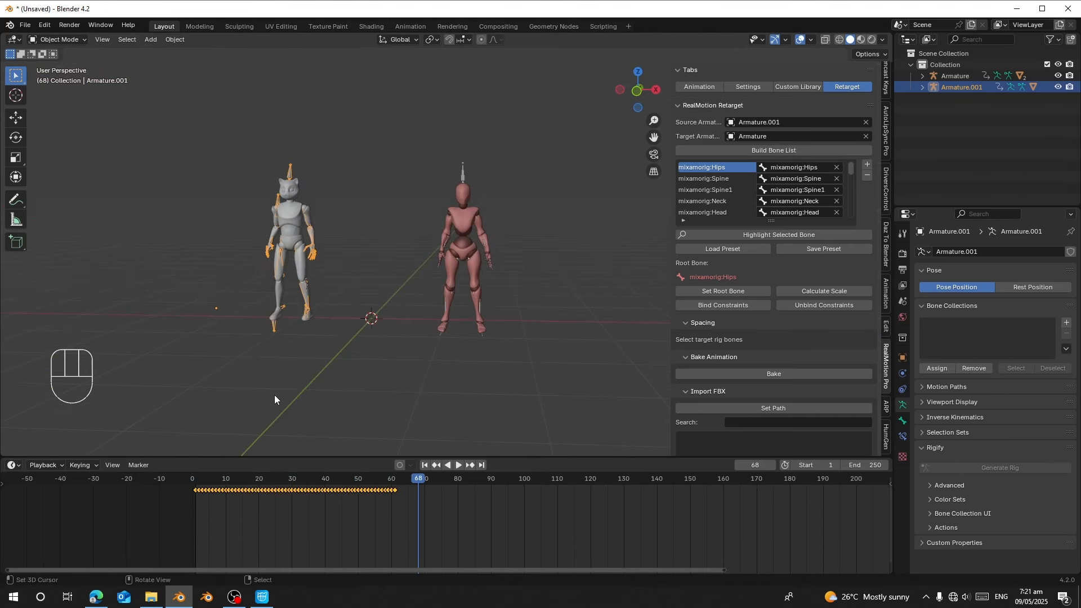
Switch to Cascadeur, create a new scene and import the X Bot FBX model.
{"action": "left_click", "coordinate": [262, 597]}
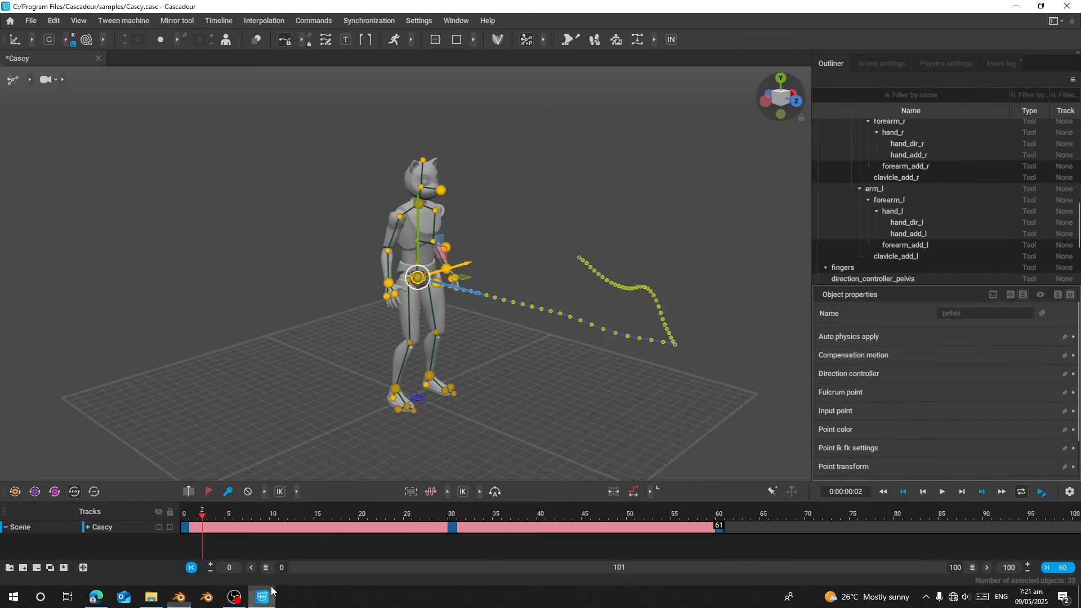
{"action": "left_click", "coordinate": [36, 25]}
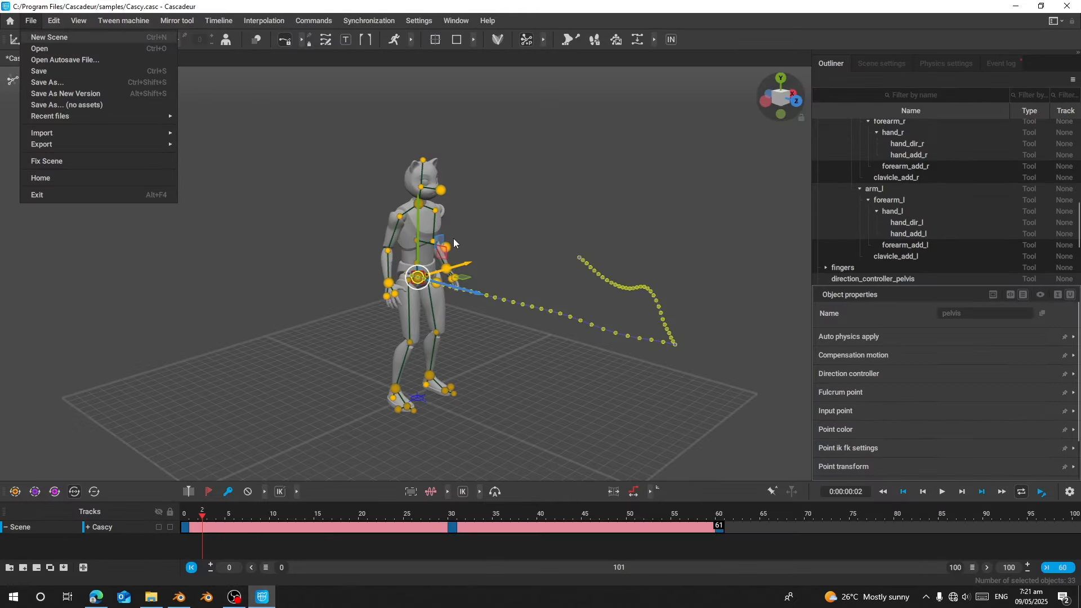
{"action": "left_click", "coordinate": [49, 37]}
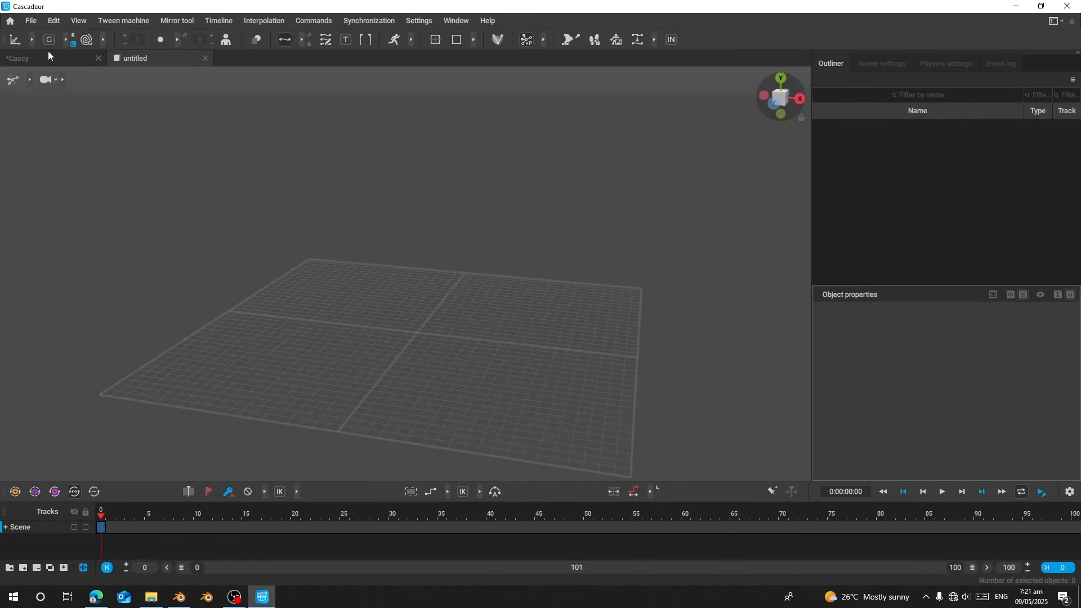
{"action": "left_click", "coordinate": [27, 22]}
{"action": "mouse_move", "coordinate": [121, 132]}
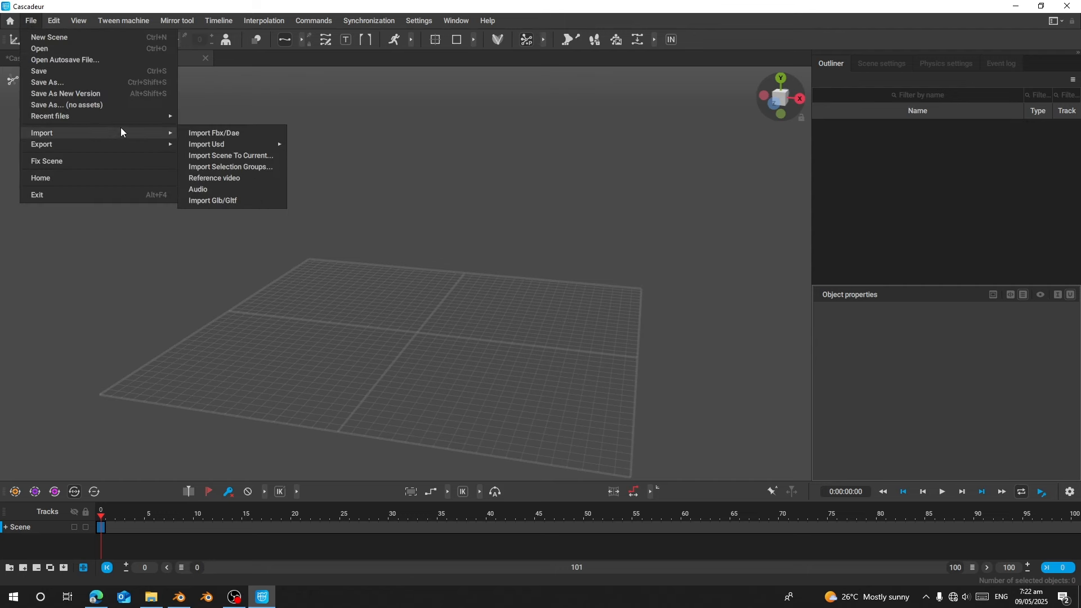
{"action": "left_click", "coordinate": [241, 134]}
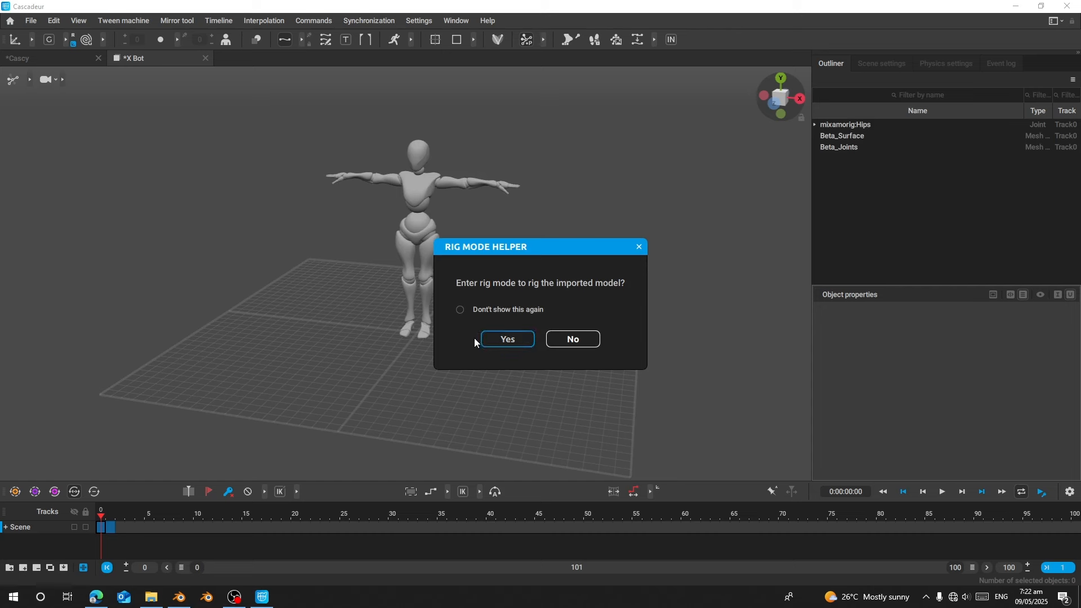
Enter rig mode, add the X Bot's rig elements with the quick rigging tool and generate the rig.
{"action": "key", "text": "Return"}
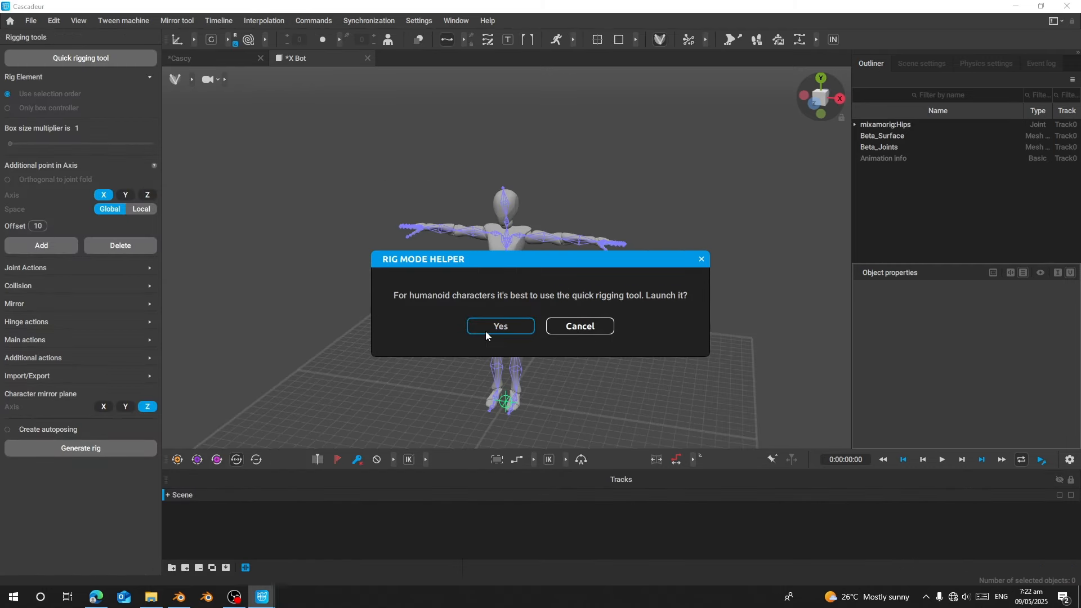
{"action": "left_click", "coordinate": [486, 334]}
{"action": "left_click", "coordinate": [525, 327]}
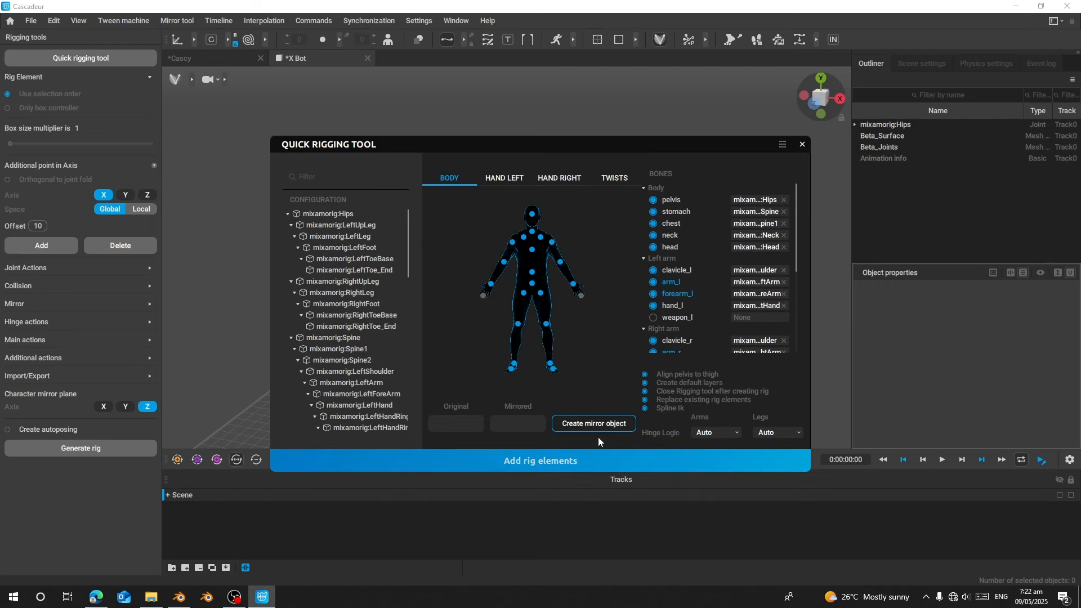
{"action": "left_click", "coordinate": [567, 462]}
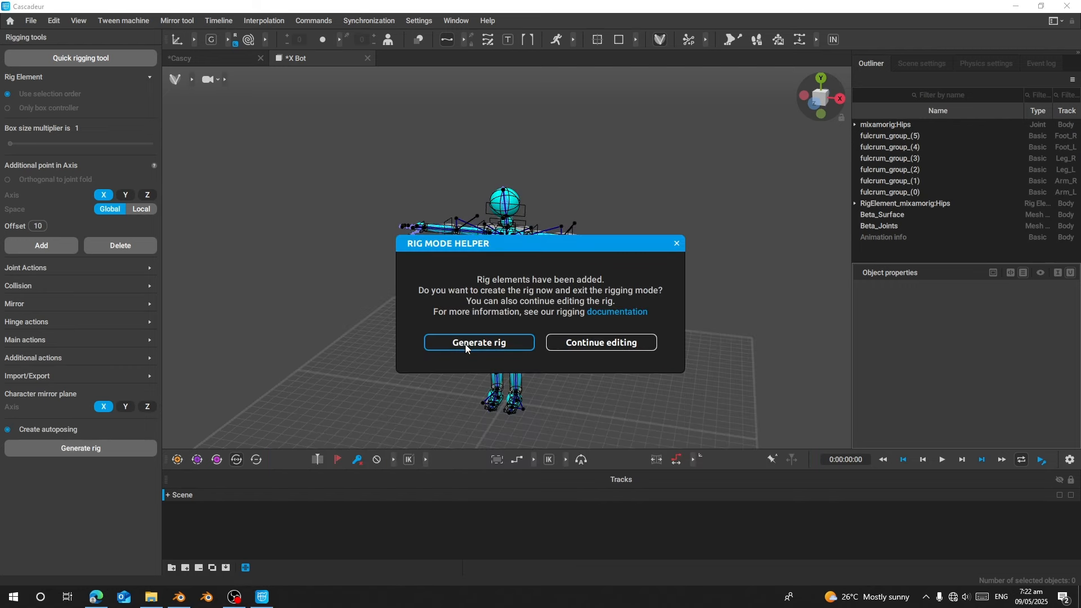
{"action": "left_click", "coordinate": [465, 343]}
Select the X Bot's pelvis, both foot and both hand controllers together at frame 0.
{"action": "scroll", "coordinate": [361, 270], "scroll_direction": "up", "scroll_amount": 3}
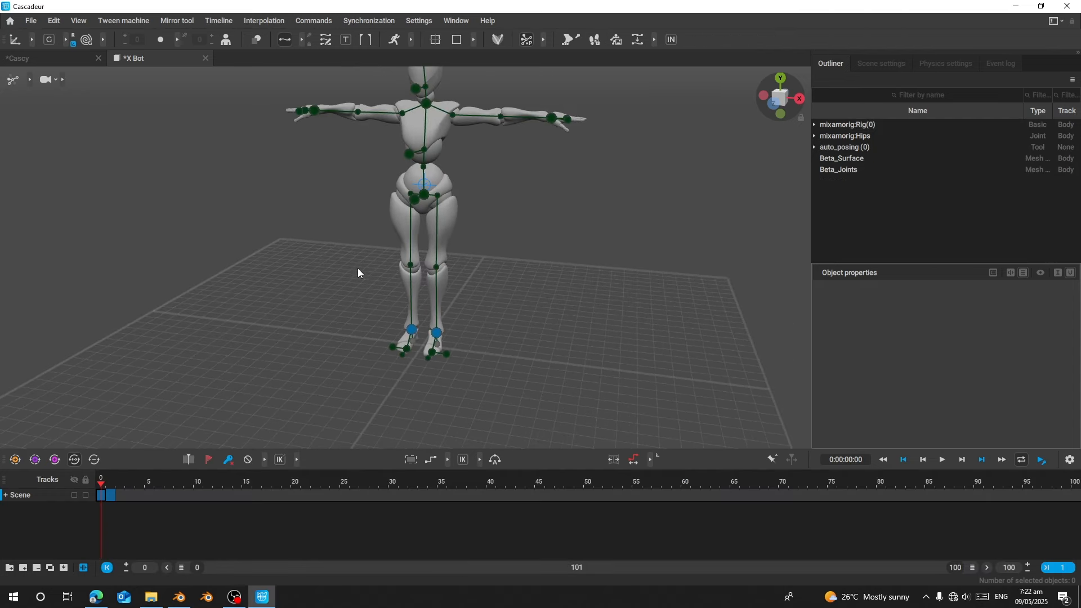
{"action": "right_click_drag", "start_coordinate": [267, 299], "coordinate": [380, 304]}
{"action": "left_click", "coordinate": [107, 495]}
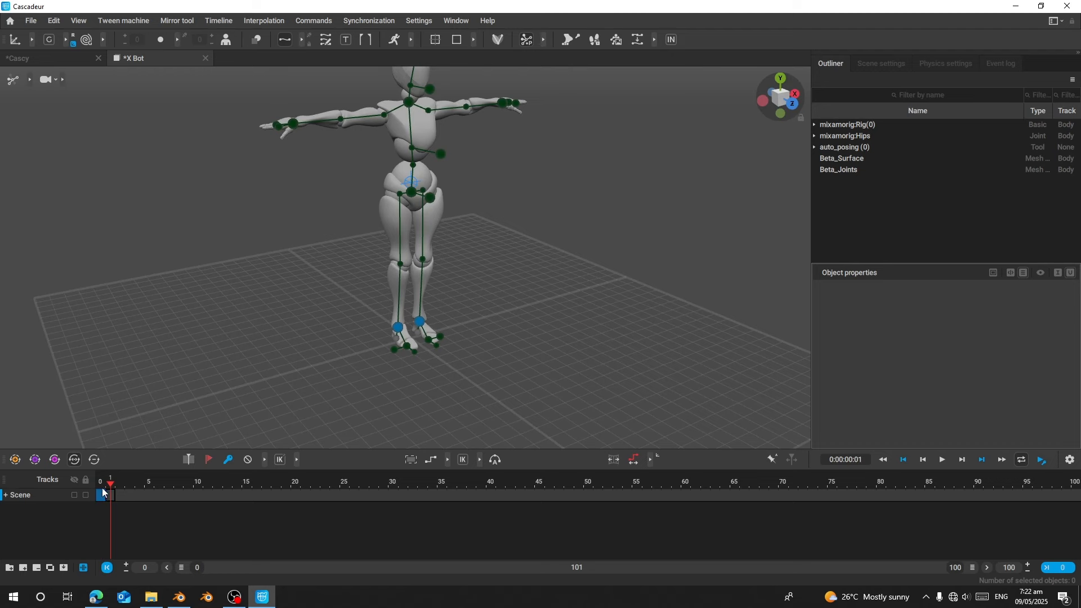
{"action": "left_click", "coordinate": [99, 493]}
{"action": "scroll", "coordinate": [473, 211], "scroll_direction": "down", "scroll_amount": 2}
{"action": "left_click", "coordinate": [411, 206]}
{"action": "scroll", "coordinate": [411, 206], "scroll_direction": "up", "scroll_amount": 4}
{"action": "left_click", "coordinate": [396, 353], "text": "shift"}
{"action": "left_click", "coordinate": [424, 344], "text": "shift"}
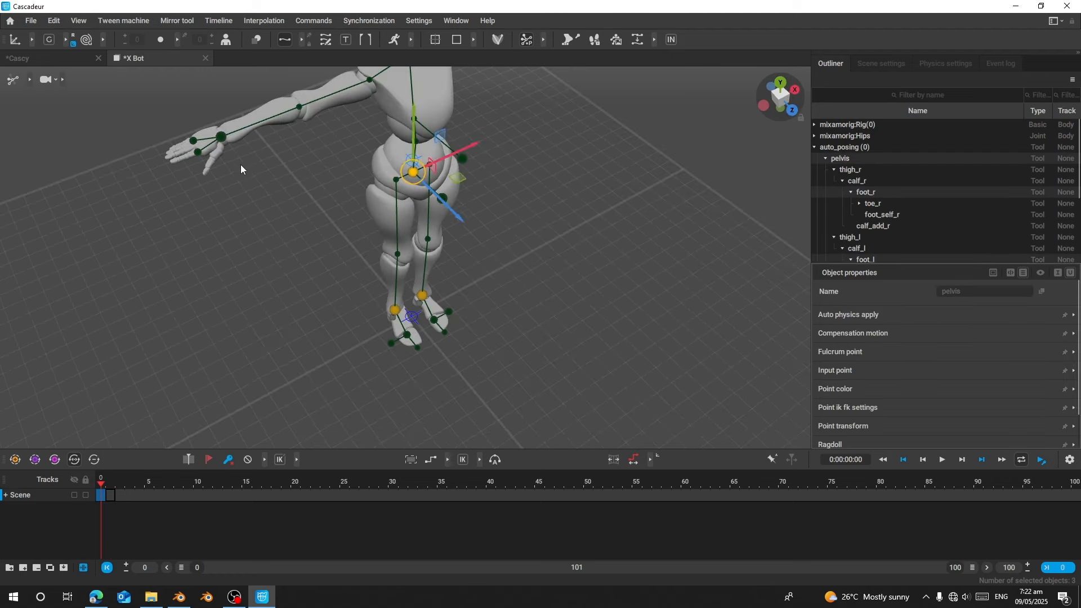
{"action": "left_click", "coordinate": [219, 141], "text": "shift"}
{"action": "scroll", "coordinate": [220, 141], "scroll_direction": "down", "scroll_amount": 5}
{"action": "left_click", "coordinate": [493, 112], "text": "shift"}
Try to move the selected pelvis, hand and foot controllers at frame 30, preserving the current pose on all animation.
{"action": "left_click_drag", "start_coordinate": [109, 485], "coordinate": [394, 494]}
{"action": "key", "text": "w"}
{"action": "left_click", "coordinate": [455, 187]}
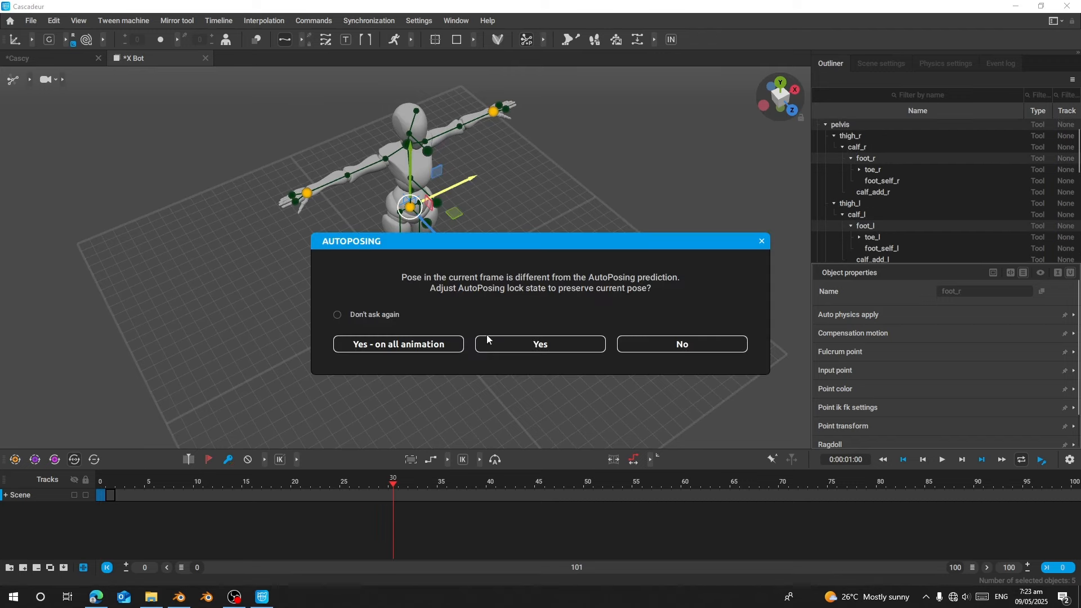
{"action": "left_click", "coordinate": [402, 350]}
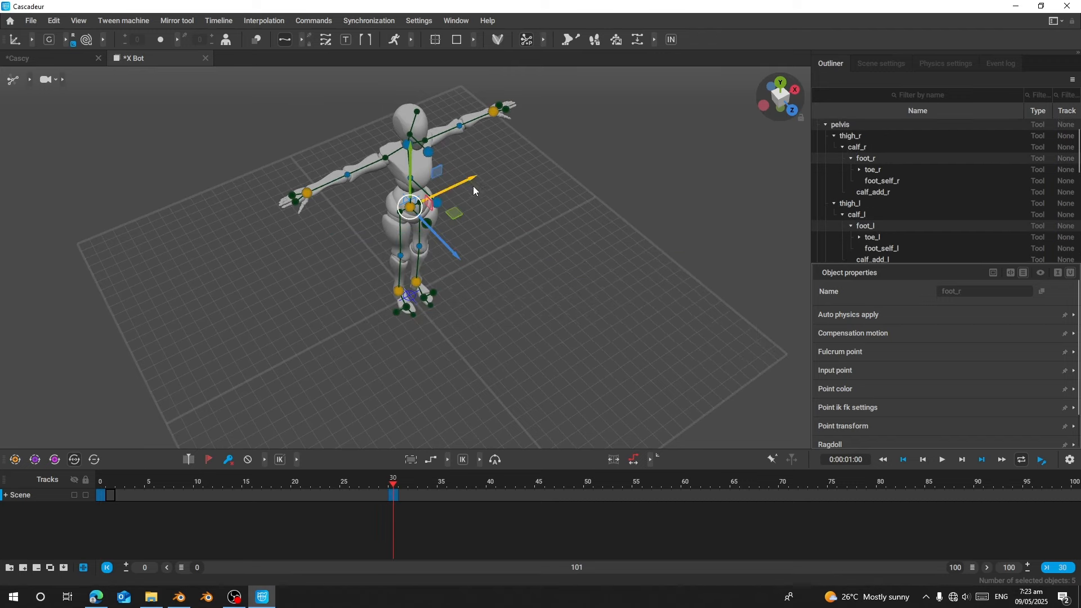
{"action": "left_click_drag", "start_coordinate": [473, 185], "coordinate": [528, 175]}
{"action": "mouse_move", "coordinate": [501, 226]}
{"action": "left_mouse_down"}
{"action": "mouse_move", "coordinate": [511, 236]}
{"action": "mouse_move", "coordinate": [493, 218]}
{"action": "left_mouse_up"}
{"action": "left_click_drag", "start_coordinate": [505, 178], "coordinate": [525, 171]}
{"action": "key", "text": "ctrl+z"}
{"action": "key", "text": "ctrl+z"}
{"action": "key", "text": "ctrl+z"}
{"action": "key", "text": "ctrl+z"}
At frame 0, lower the X Bot's left hand from the T-pose to beside the hip.
{"action": "left_click", "coordinate": [101, 485]}
{"action": "left_click_drag", "start_coordinate": [586, 118], "coordinate": [518, 97], "text": "alt"}
{"action": "left_click", "coordinate": [529, 139]}
{"action": "left_click_drag", "start_coordinate": [600, 162], "coordinate": [548, 177]}
{"action": "left_click_drag", "start_coordinate": [476, 107], "coordinate": [472, 158]}
Lower the X Bot's right hand and bring it in beside the hip.
{"action": "scroll", "coordinate": [295, 137], "scroll_direction": "up", "scroll_amount": 2}
{"action": "scroll", "coordinate": [295, 138], "scroll_direction": "down", "scroll_amount": 4}
{"action": "left_click", "coordinate": [328, 161]}
{"action": "left_click_drag", "start_coordinate": [328, 107], "coordinate": [330, 130]}
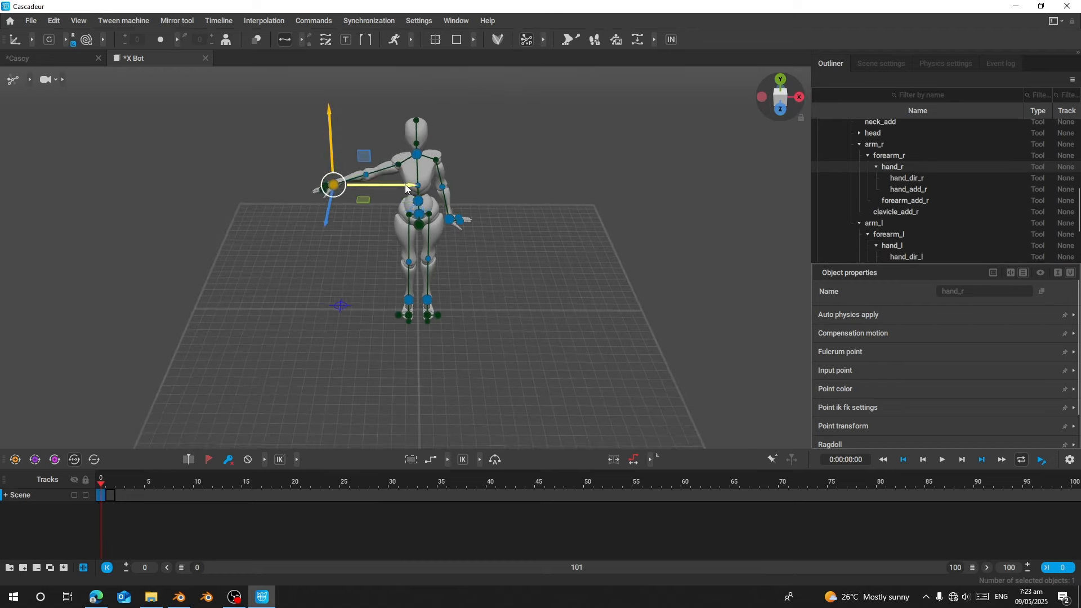
{"action": "left_click_drag", "start_coordinate": [404, 216], "coordinate": [457, 227]}
Rotate the X Bot's left hand so it hangs straight down beside the thigh.
{"action": "scroll", "coordinate": [457, 228], "scroll_direction": "up", "scroll_amount": 5}
{"action": "left_click", "coordinate": [492, 182]}
{"action": "key", "text": "e"}
{"action": "left_click_drag", "start_coordinate": [508, 150], "coordinate": [528, 195]}
{"action": "scroll", "coordinate": [340, 393], "scroll_direction": "down", "scroll_amount": 3}
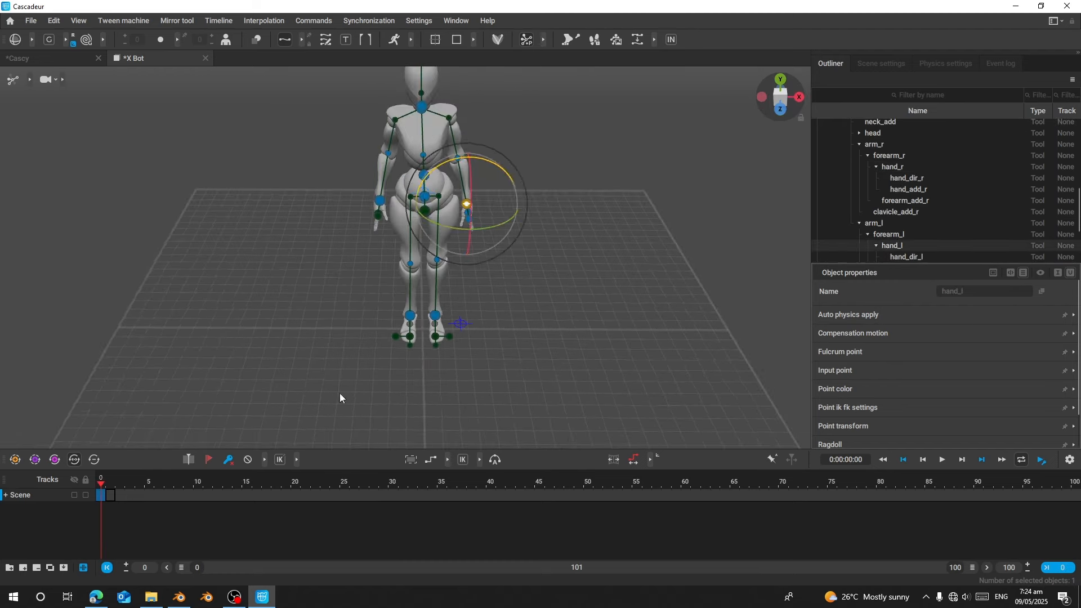
Try to add a keyframe at frame 100.
{"action": "key", "text": "q"}
{"action": "left_click", "coordinate": [1076, 485]}
{"action": "left_click", "coordinate": [228, 460]}
{"action": "key", "text": "ctrl+z"}
Select the pelvis, both hand and both foot controllers together for moving at frame 30.
{"action": "left_click", "coordinate": [102, 485]}
{"action": "left_click", "coordinate": [379, 200]}
{"action": "left_click", "coordinate": [410, 315], "text": "shift"}
{"action": "left_click", "coordinate": [435, 316], "text": "shift"}
{"action": "left_click", "coordinate": [393, 484]}
{"action": "scroll", "coordinate": [420, 235], "scroll_direction": "down", "scroll_amount": 4}
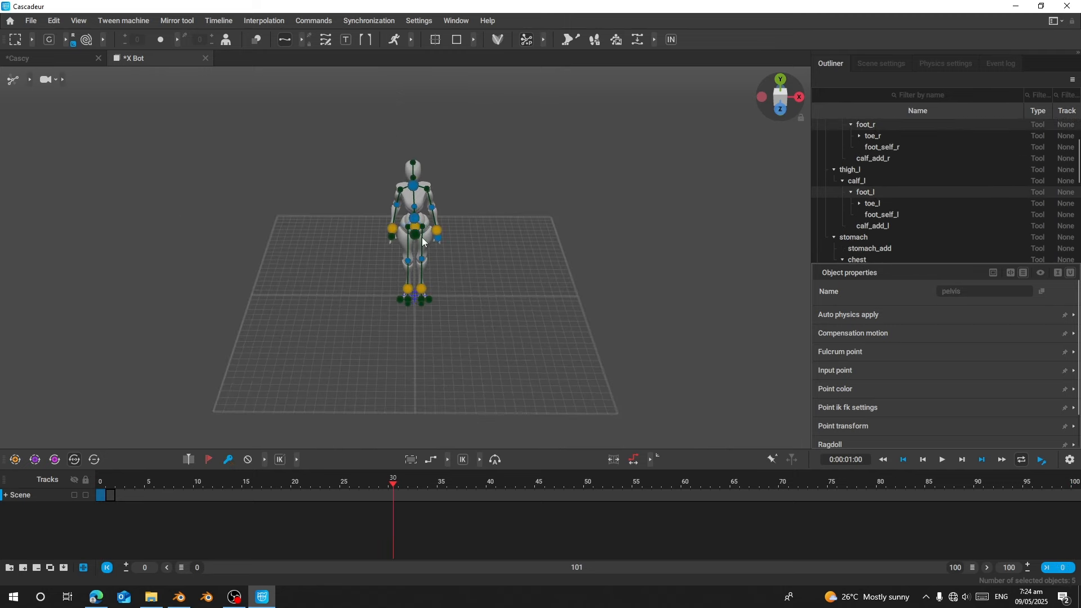
{"action": "left_click", "coordinate": [437, 231], "text": "shift"}
{"action": "left_click", "coordinate": [415, 219], "text": "shift"}
{"action": "key", "text": "w"}
{"action": "left_click_drag", "start_coordinate": [541, 248], "coordinate": [638, 295], "text": "alt"}
{"action": "key", "text": "ctrl+z"}
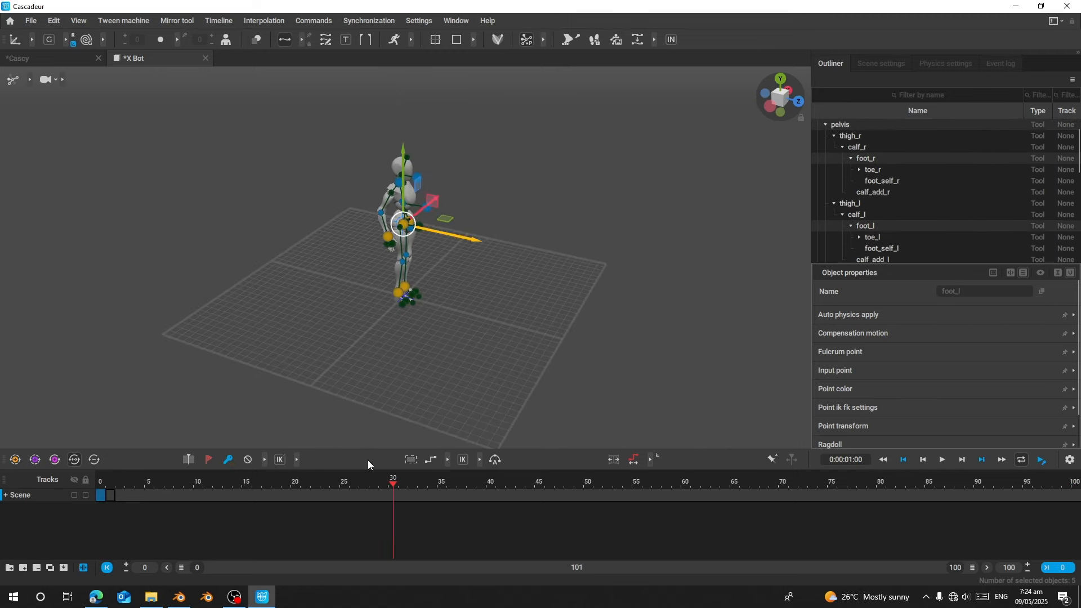
Add a keyframe at frame 30, include the upper-chest controller in the selection and move the whole body forward.
{"action": "left_click", "coordinate": [228, 460]}
{"action": "scroll", "coordinate": [405, 236], "scroll_direction": "up", "scroll_amount": 2}
{"action": "left_click", "coordinate": [397, 151], "text": "shift"}
{"action": "left_click_drag", "start_coordinate": [484, 228], "coordinate": [705, 276]}
{"action": "left_click_drag", "start_coordinate": [645, 230], "coordinate": [661, 179]}
Add a keyframe at frame 60 and move the whole body sideways to the character's right.
{"action": "left_click_drag", "start_coordinate": [676, 490], "coordinate": [686, 502]}
{"action": "scroll", "coordinate": [586, 366], "scroll_direction": "down", "scroll_amount": 1}
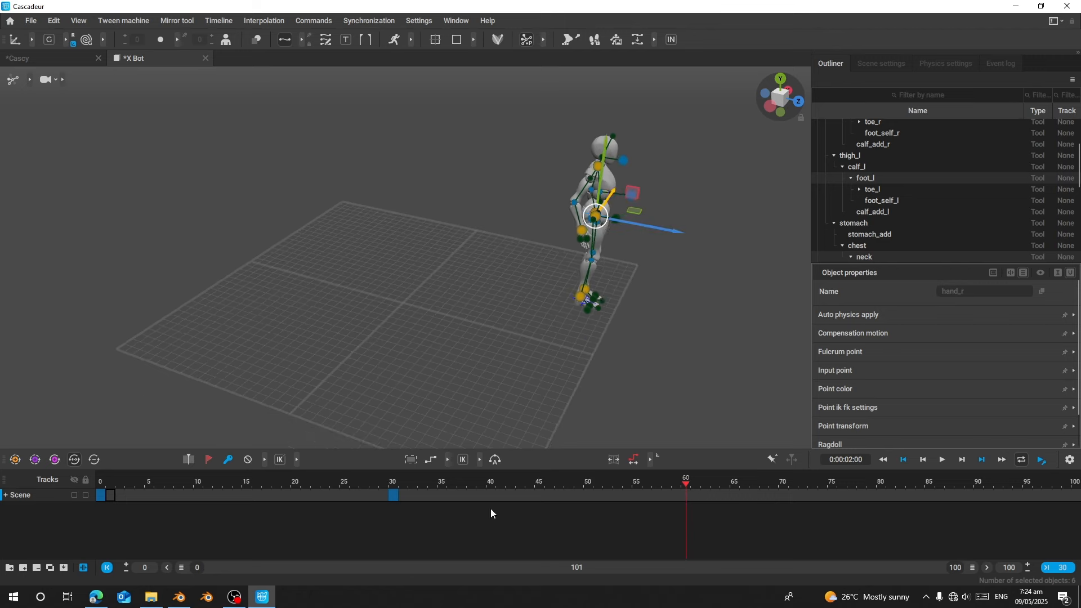
{"action": "left_click", "coordinate": [228, 460]}
{"action": "left_click_drag", "start_coordinate": [626, 188], "coordinate": [550, 284]}
{"action": "left_click_drag", "start_coordinate": [594, 330], "coordinate": [695, 355]}
{"action": "scroll", "coordinate": [695, 356], "scroll_direction": "down", "scroll_amount": 2}
Generate the in-between motion (IN) for frames 0 to 60 and play it back.
{"action": "left_click_drag", "start_coordinate": [685, 496], "coordinate": [102, 499]}
{"action": "left_click", "coordinate": [671, 40]}
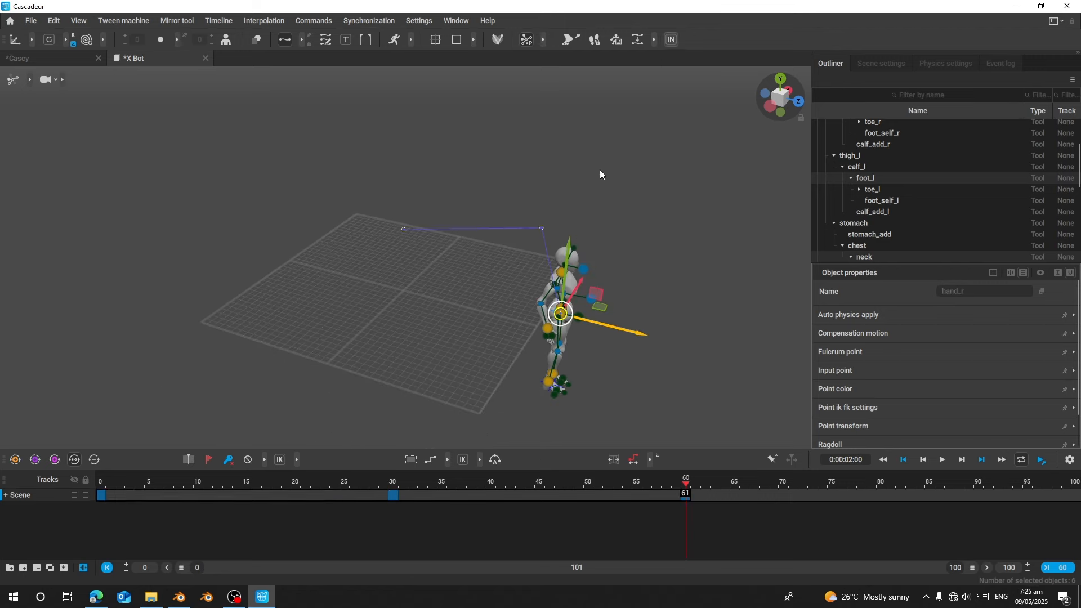
{"action": "key", "text": "space"}
{"action": "left_click_drag", "start_coordinate": [346, 482], "coordinate": [130, 483]}
{"action": "key", "text": "space"}
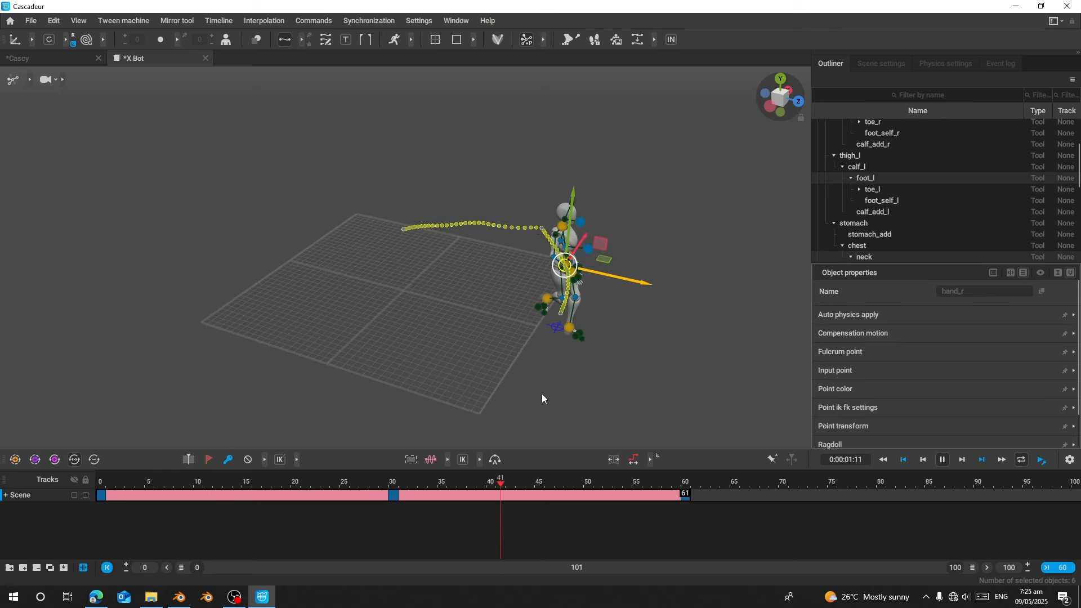
{"action": "key", "text": "space"}
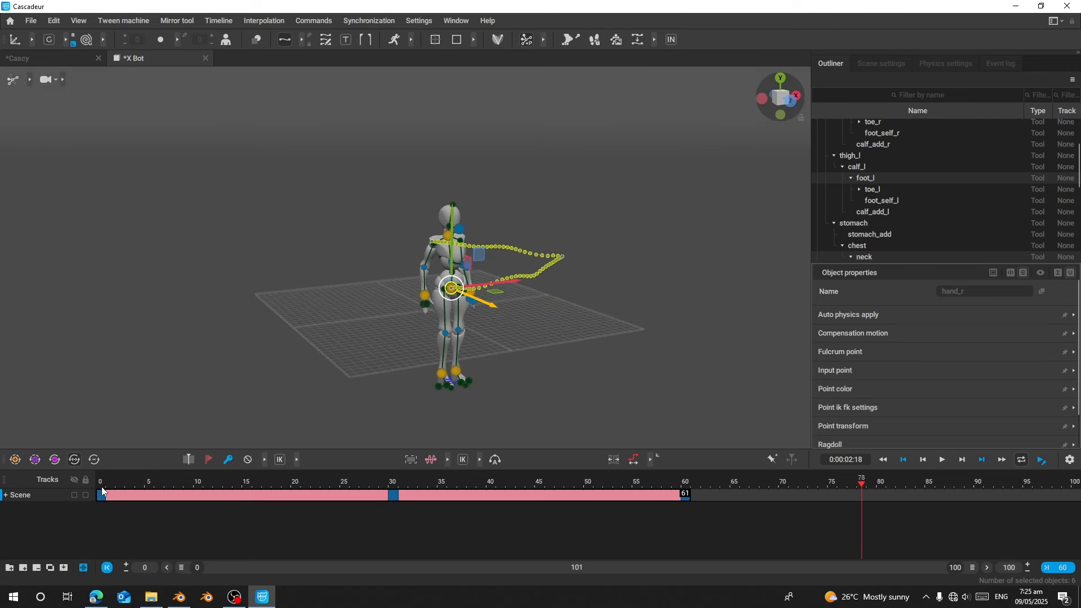
Export the animation from frame 0 to 60 as the FBX file move2 in the tuto new folder.
{"action": "left_click", "coordinate": [102, 485]}
{"action": "left_click_drag", "start_coordinate": [120, 487], "coordinate": [684, 526]}
{"action": "left_click", "coordinate": [24, 23]}
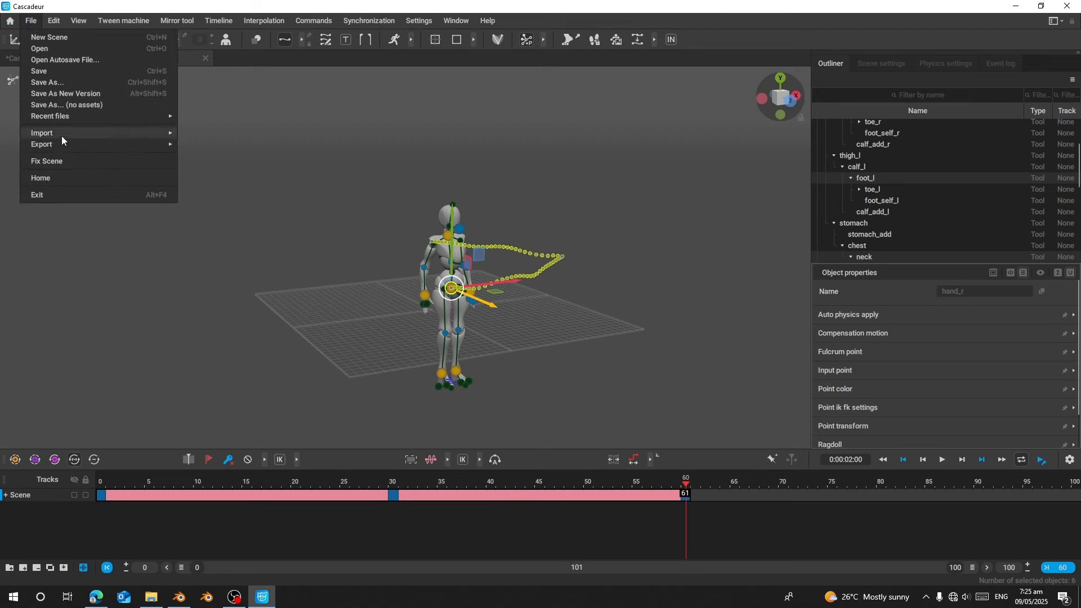
{"action": "mouse_move", "coordinate": [65, 145]}
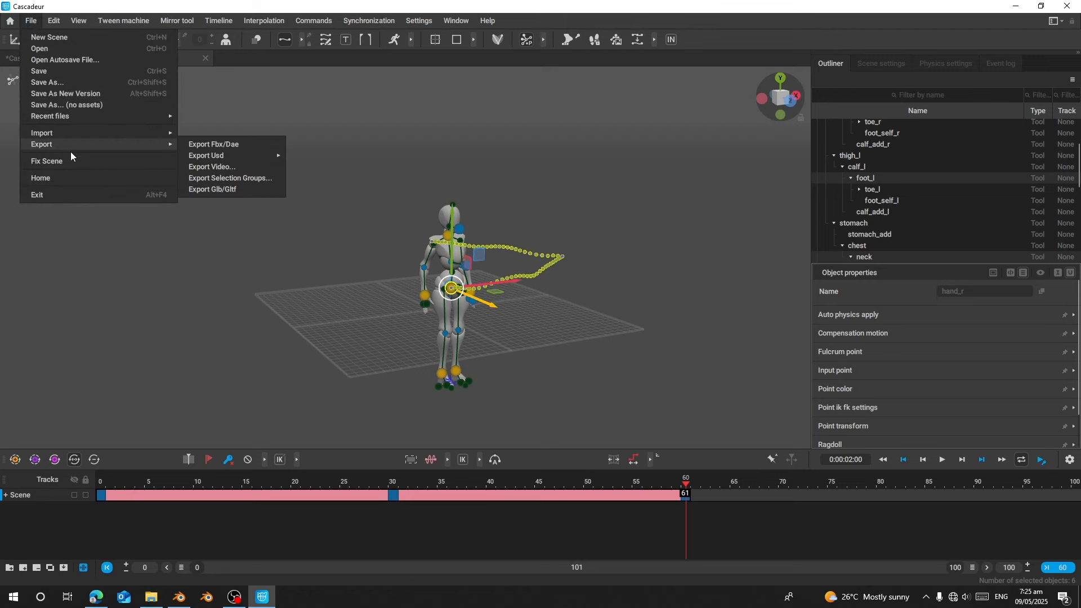
{"action": "left_click", "coordinate": [249, 146]}
{"action": "left_click", "coordinate": [450, 413]}
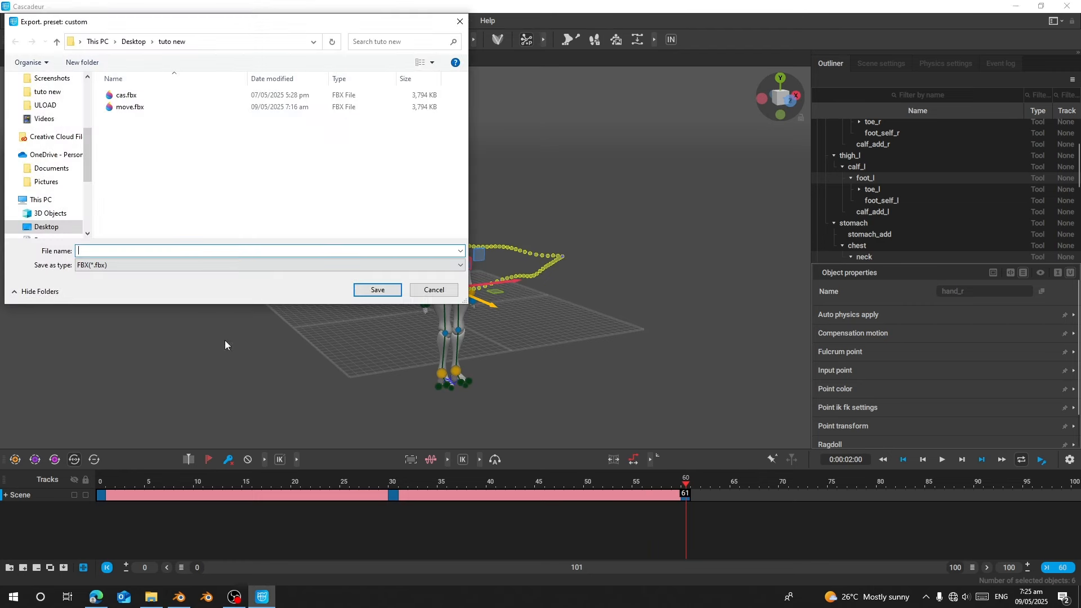
{"action": "type", "text": "moce2"}
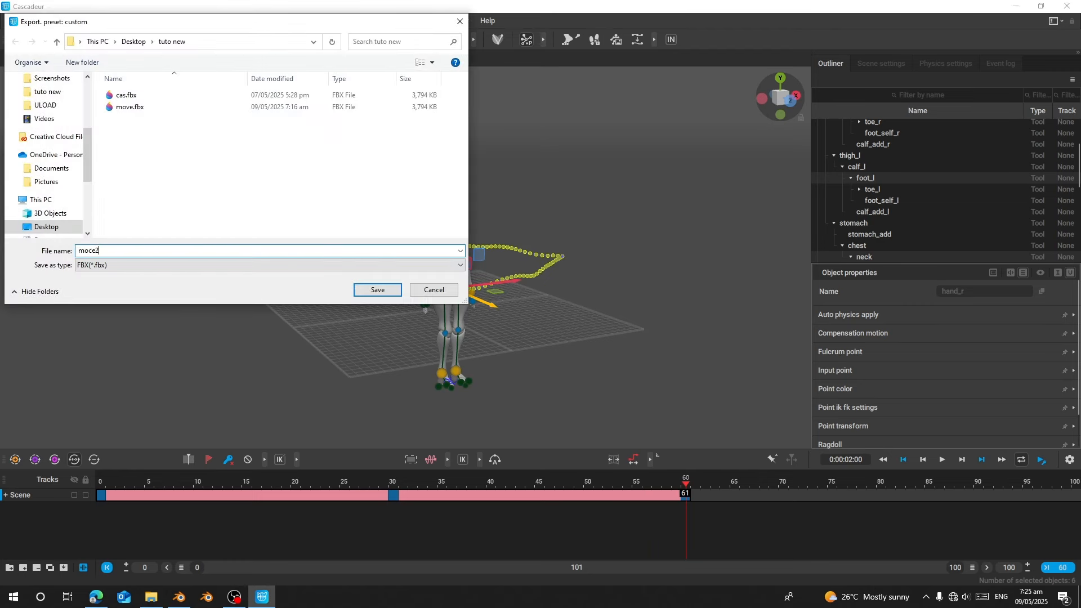
{"action": "key", "text": "Return"}
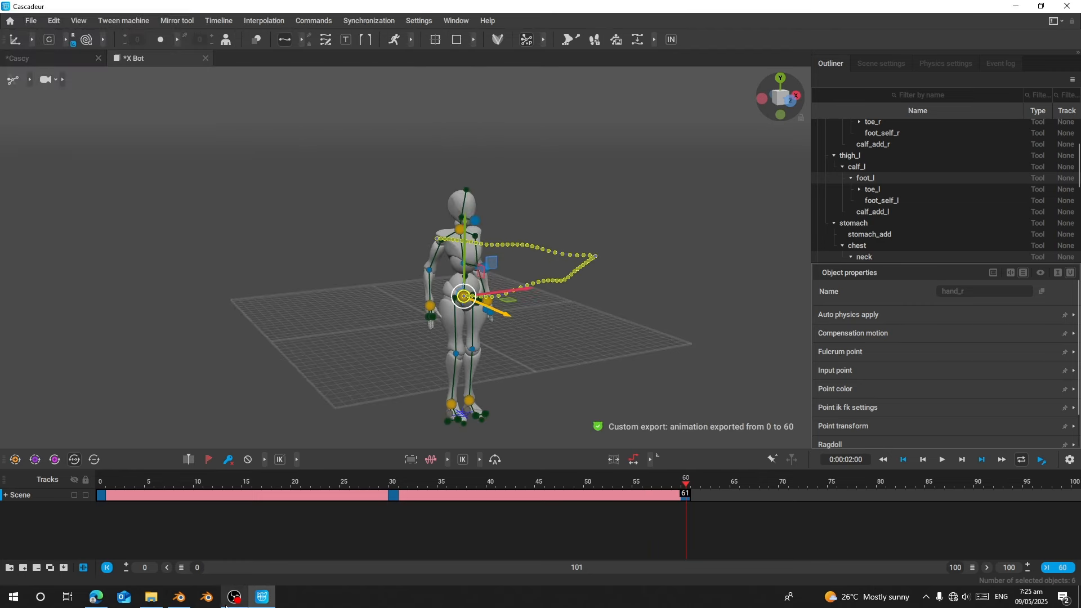
Switch to Blender and delete the Cascy source character with its armature.
{"action": "left_click", "coordinate": [179, 597]}
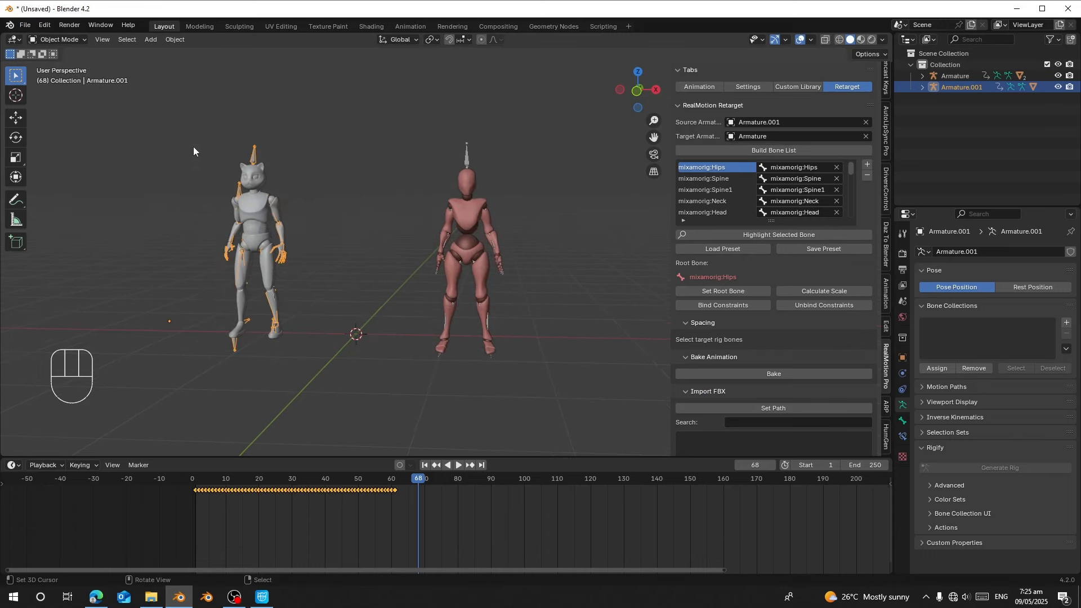
{"action": "key", "text": "b"}
{"action": "key", "text": "b"}
{"action": "left_click_drag", "start_coordinate": [186, 111], "coordinate": [302, 364]}
{"action": "key", "text": "x"}
{"action": "key", "text": "x"}
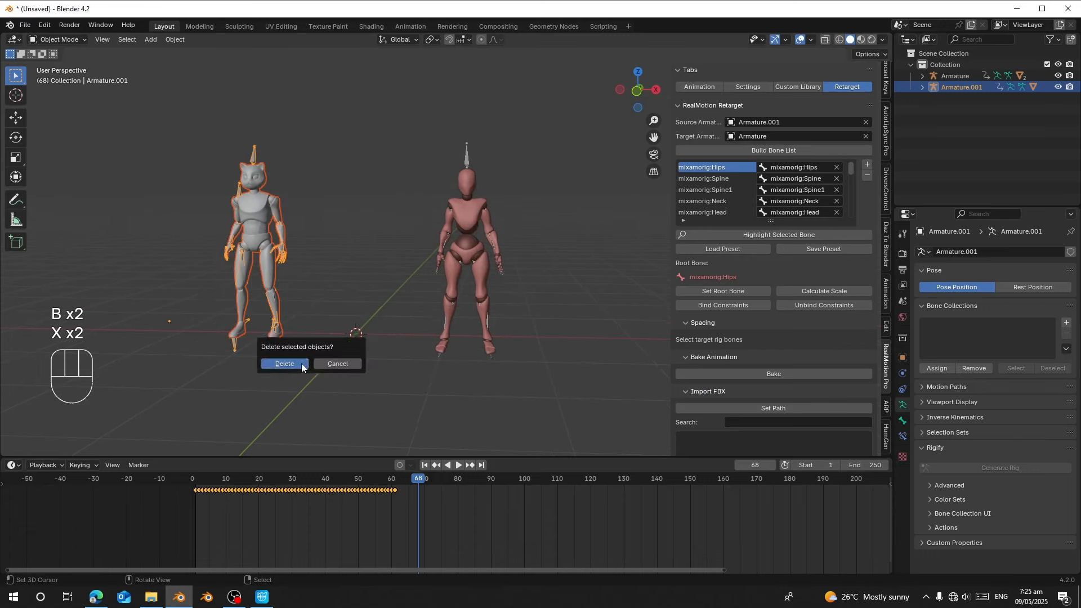
{"action": "left_click", "coordinate": [302, 363]}
Clear the remaining armature's location, reset its rig and markers, and return to frame 1.
{"action": "left_click", "coordinate": [464, 162]}
{"action": "key", "text": "alt+g"}
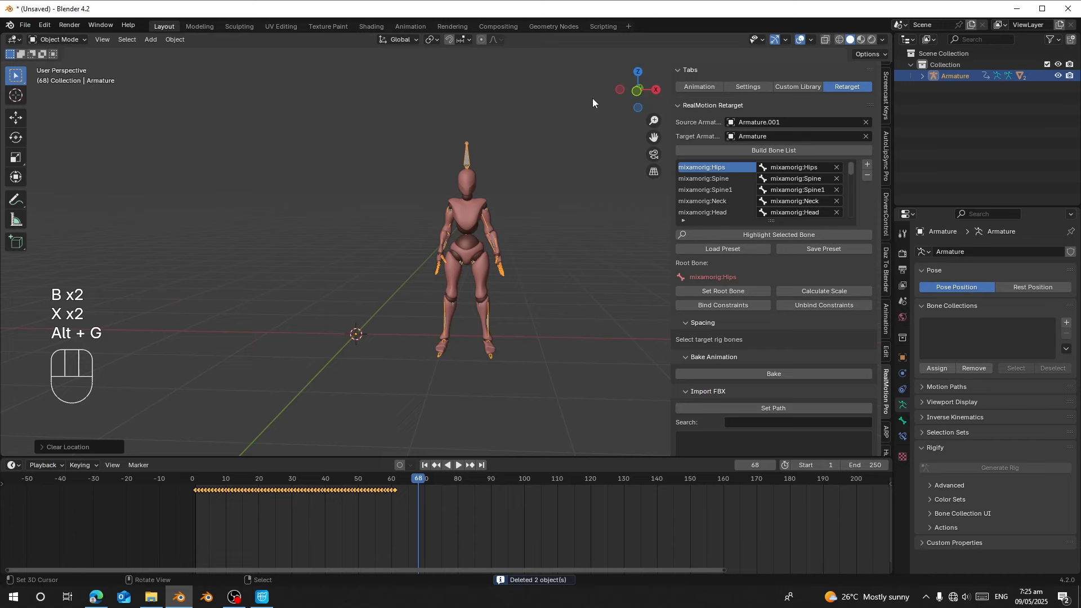
{"action": "left_click", "coordinate": [696, 88]}
{"action": "left_click", "coordinate": [817, 381]}
{"action": "key", "text": "alt+g"}
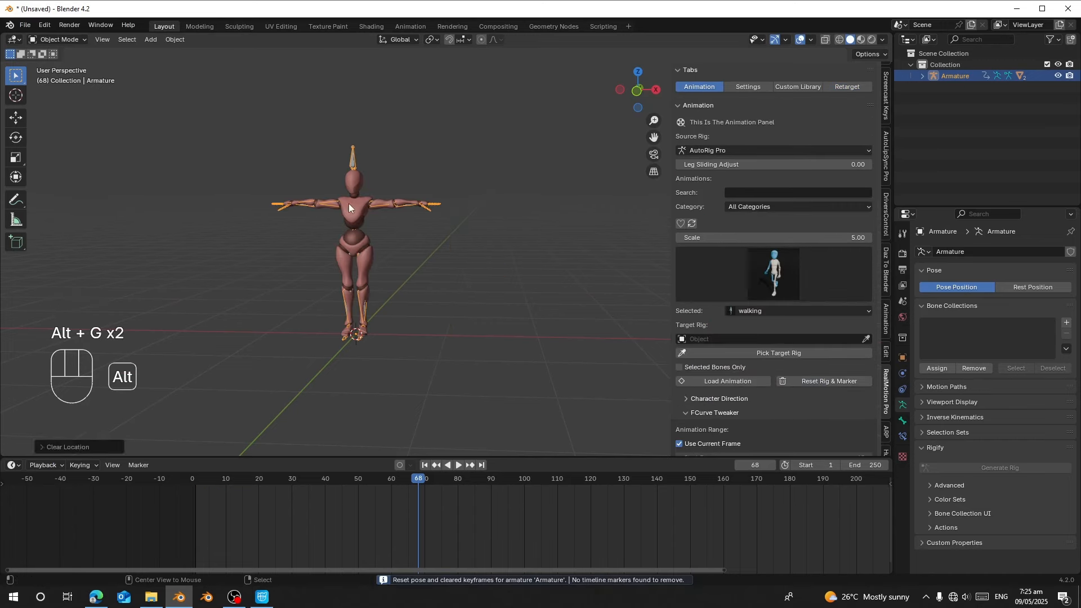
{"action": "left_click", "coordinate": [428, 467]}
{"action": "left_click_drag", "start_coordinate": [327, 528], "coordinate": [411, 526]}
{"action": "left_click", "coordinate": [428, 467]}
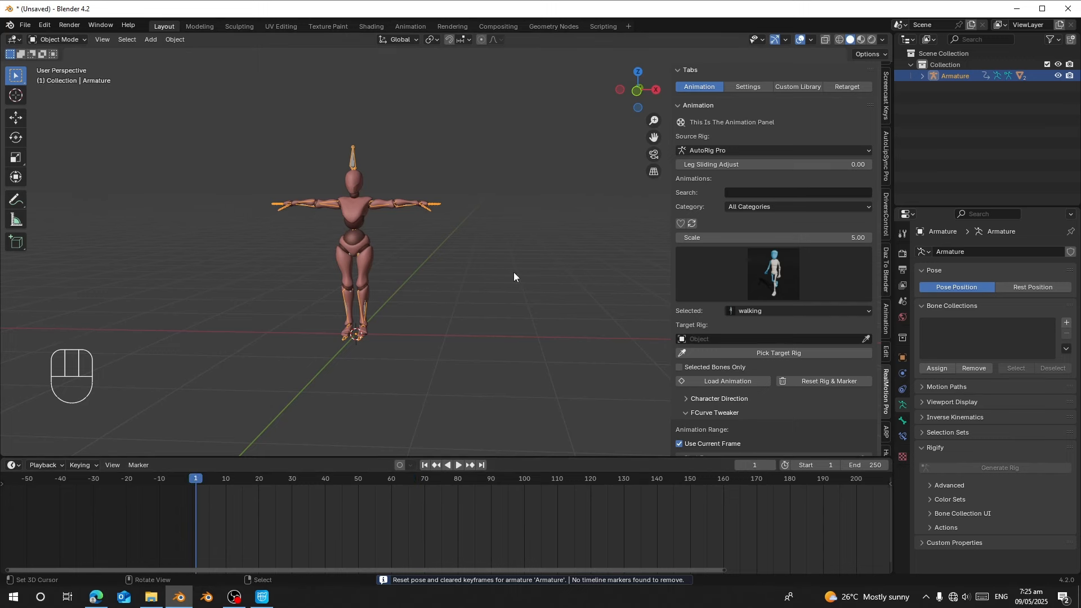
Import move2.fbx into the scene as an FBX file.
{"action": "left_click", "coordinate": [26, 25]}
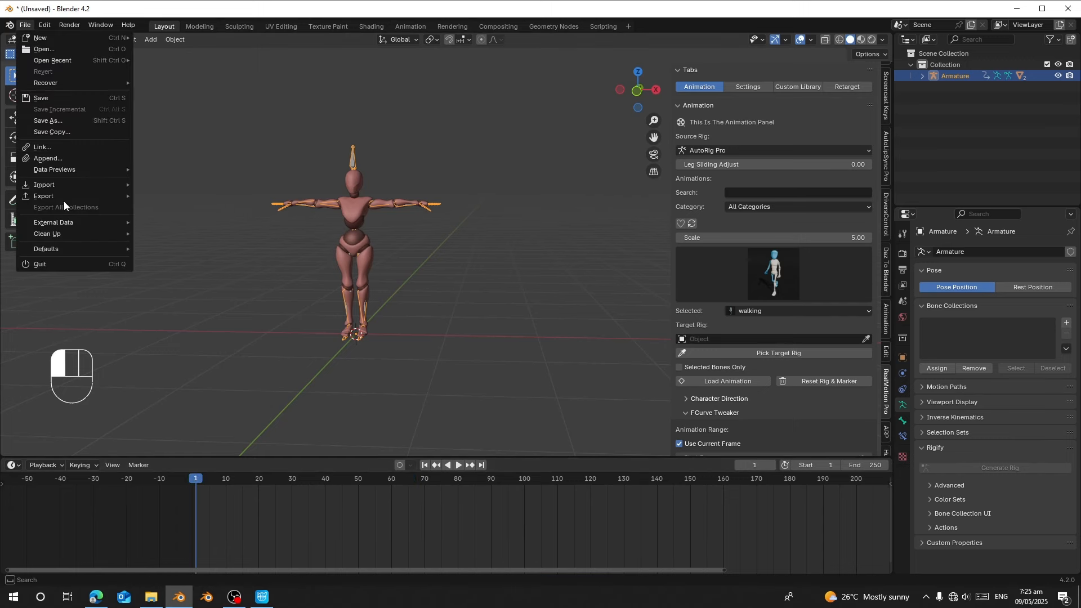
{"action": "mouse_move", "coordinate": [44, 186]}
{"action": "left_click", "coordinate": [228, 319]}
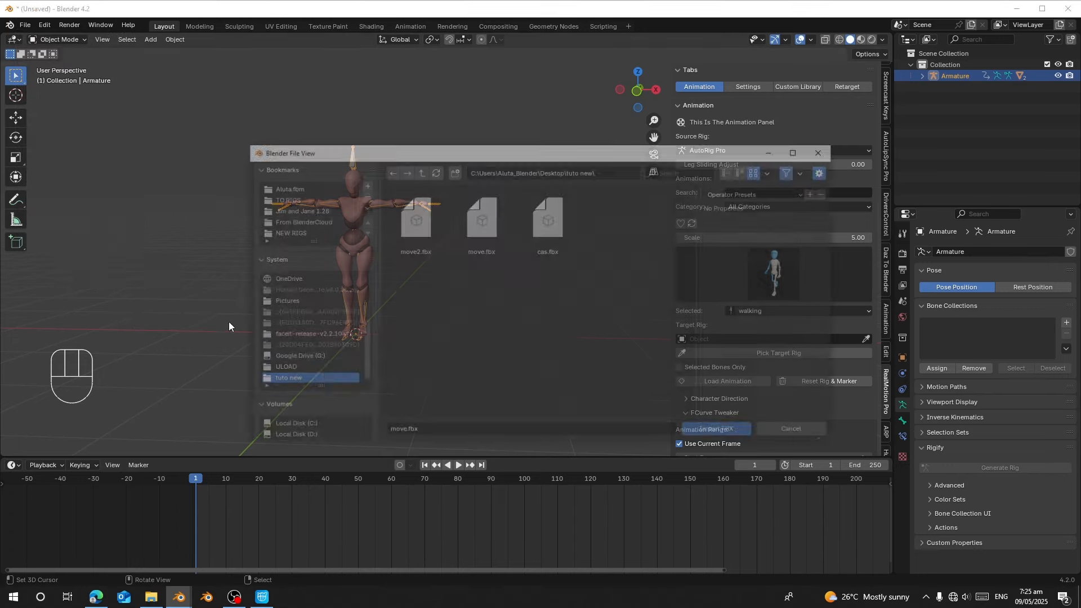
{"action": "double_click", "coordinate": [414, 221]}
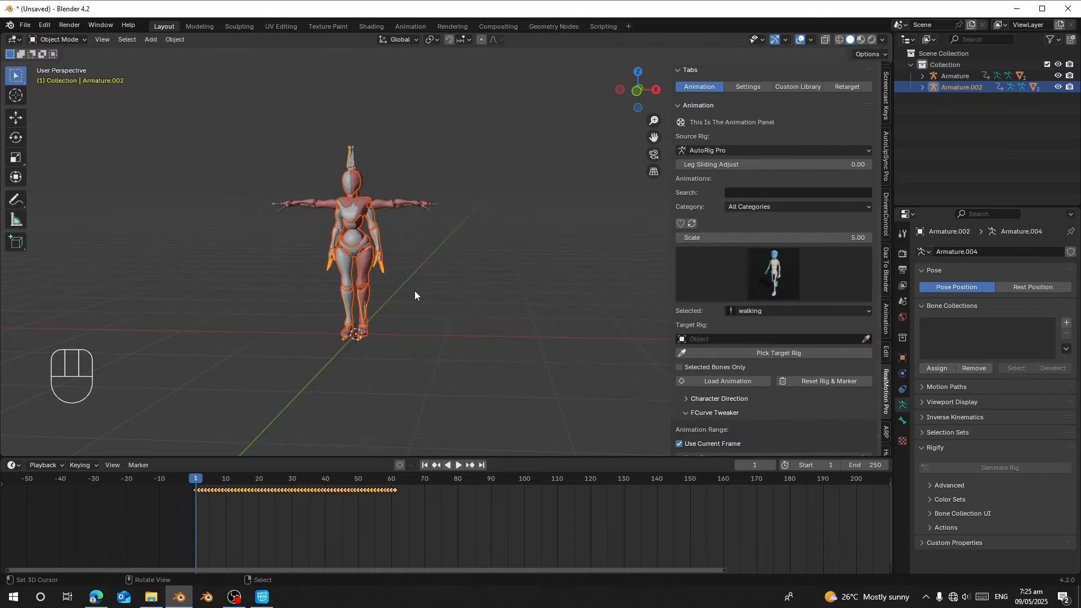
Check the imported armature in Rest Position and return it to Pose Position.
{"action": "middle_click_drag", "start_coordinate": [411, 187], "coordinate": [410, 224]}
{"action": "scroll", "coordinate": [410, 224], "scroll_direction": "up", "scroll_amount": 2}
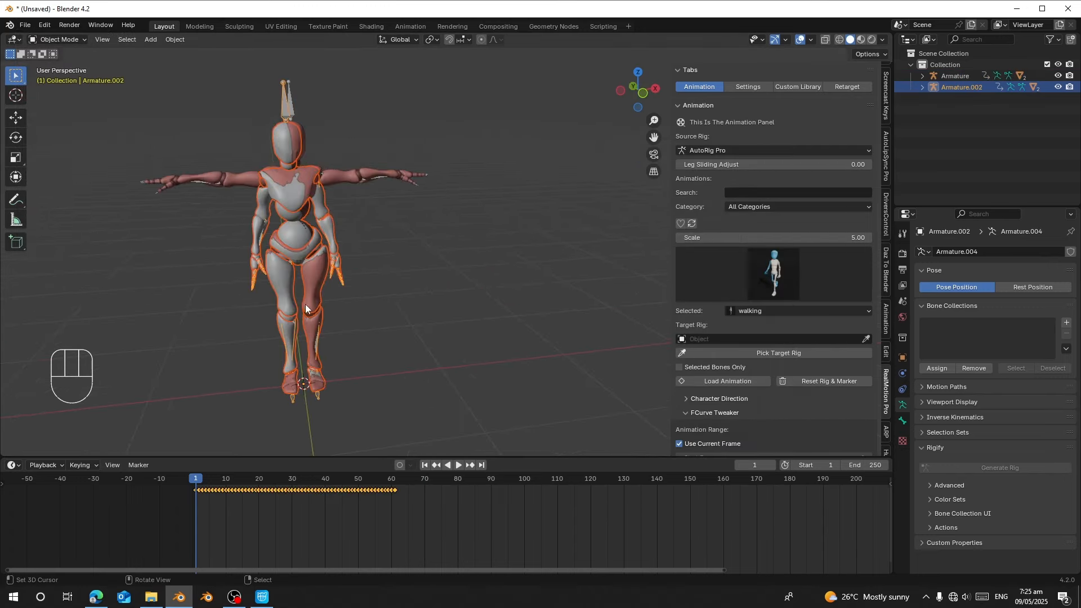
{"action": "right_click", "coordinate": [350, 286]}
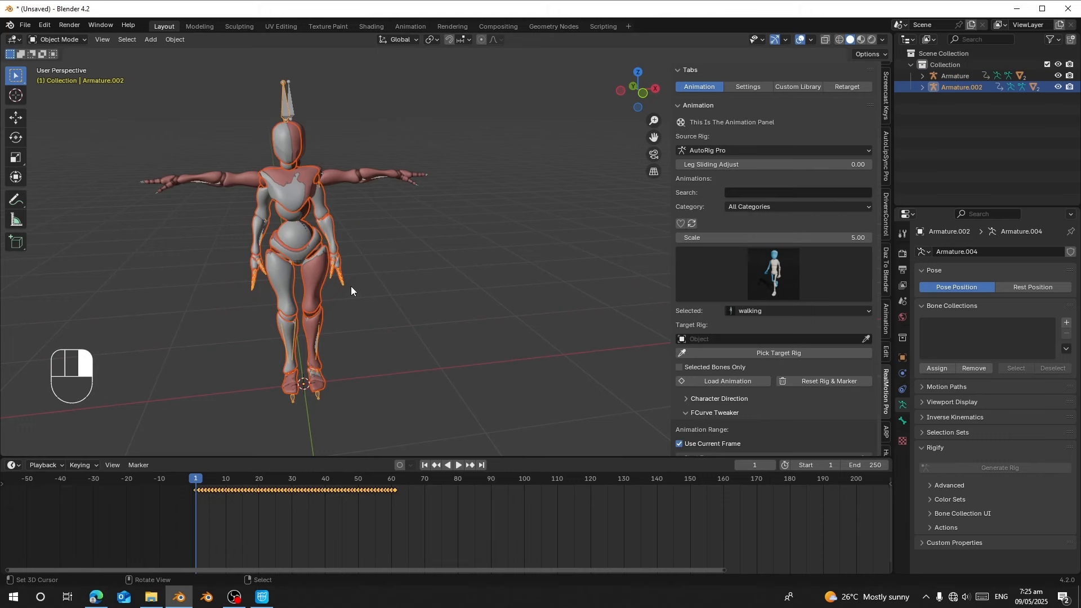
{"action": "left_click", "coordinate": [1028, 288]}
{"action": "left_click", "coordinate": [983, 288]}
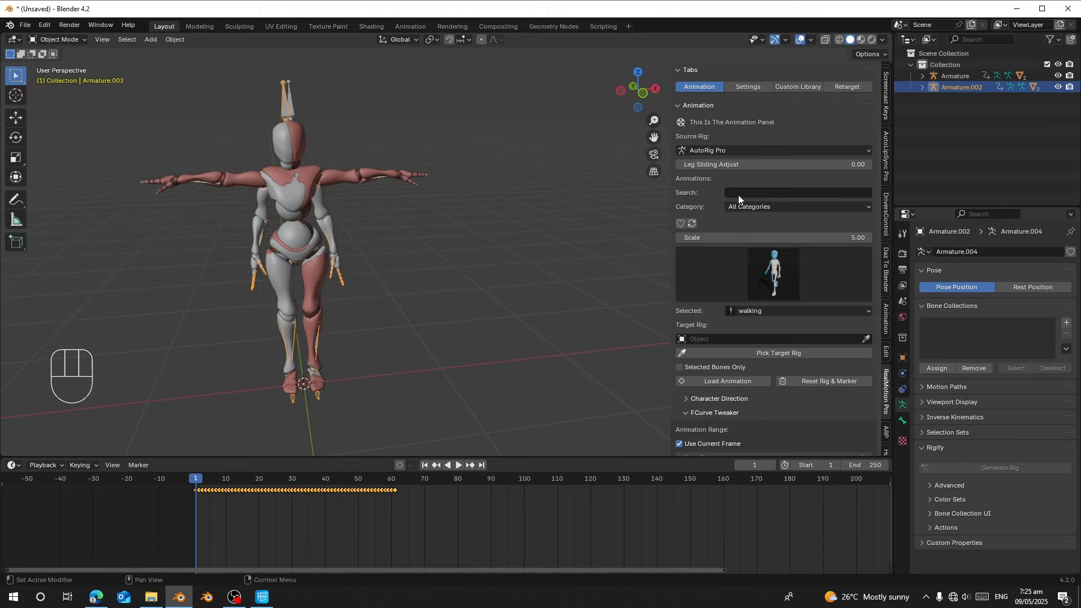
Compare the original and imported armatures, checking the imported left arm bone in Pose Mode before returning to Object Mode.
{"action": "left_click", "coordinate": [376, 180]}
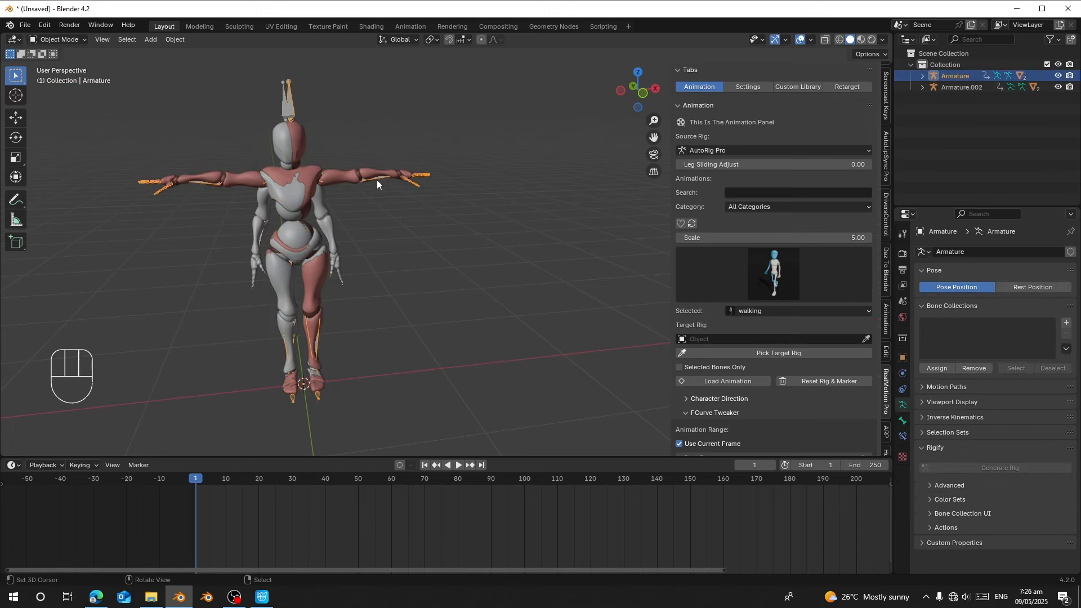
{"action": "left_click", "coordinate": [340, 286]}
{"action": "left_click", "coordinate": [56, 39]}
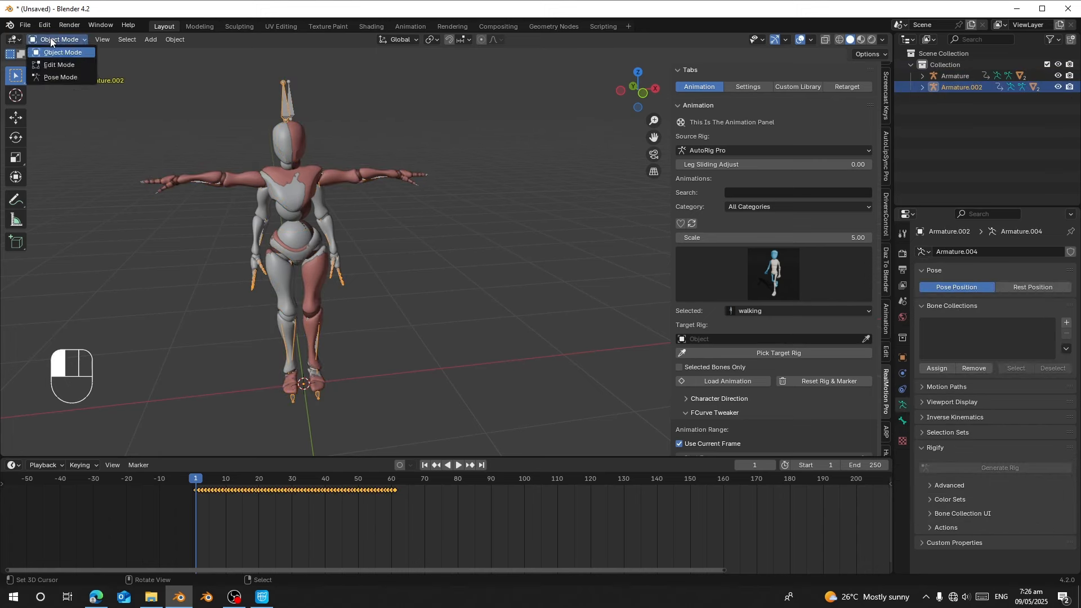
{"action": "left_click", "coordinate": [48, 75]}
{"action": "left_click", "coordinate": [320, 200]}
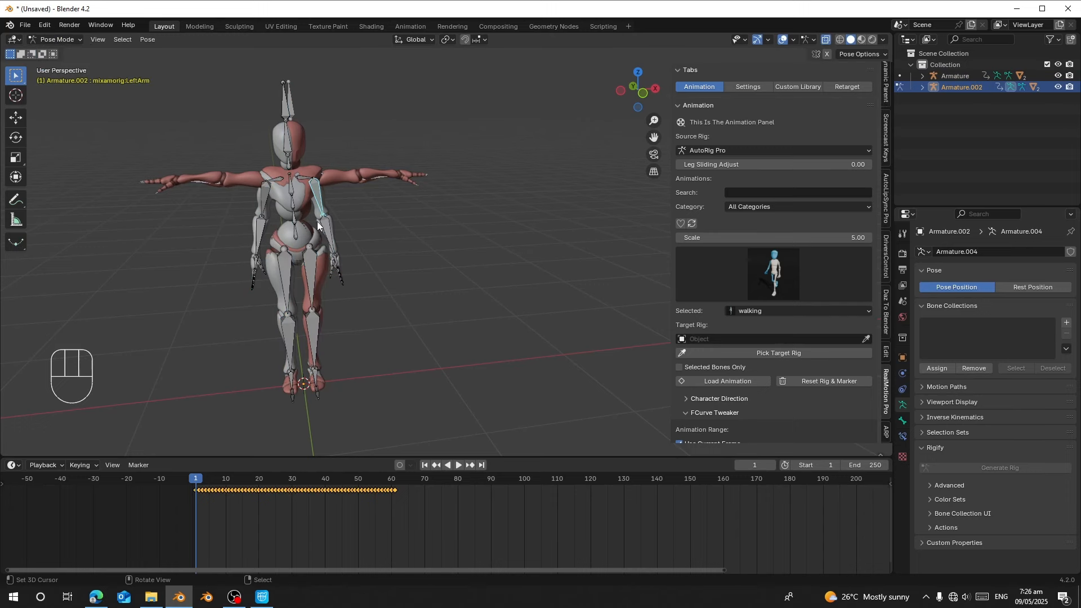
{"action": "left_click", "coordinate": [73, 40]}
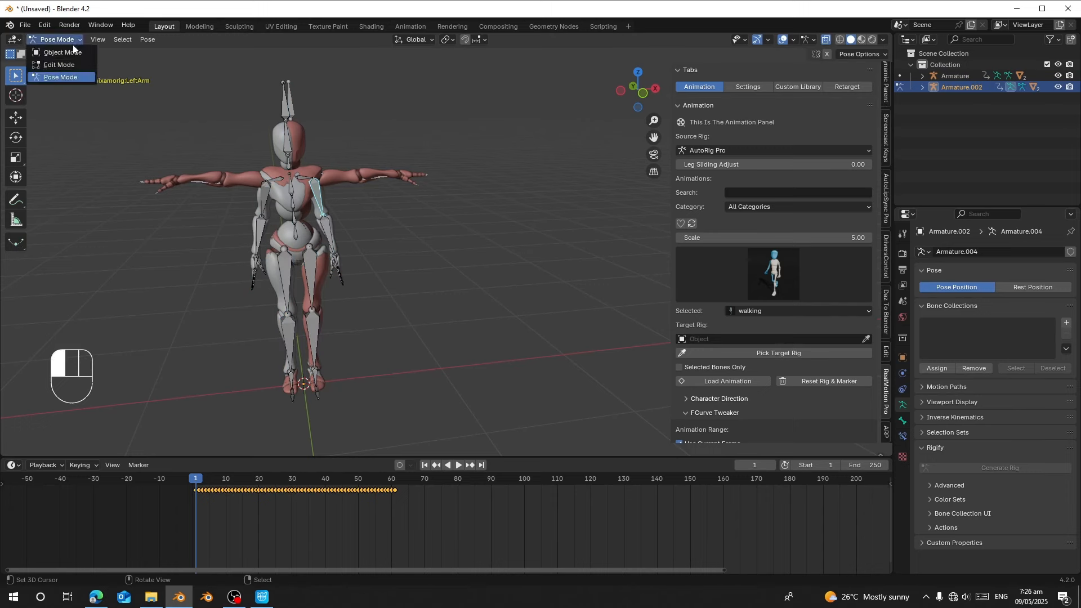
{"action": "left_click", "coordinate": [72, 52]}
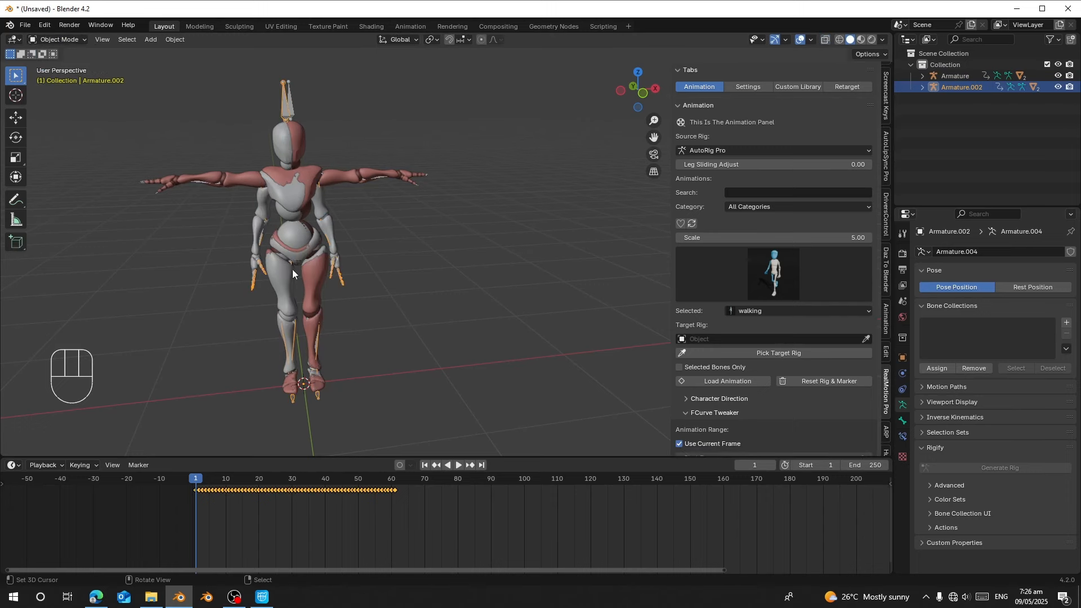
Apply the Cascadeur Fix Transform to the imported armature in RealMotion Pro and play its animation.
{"action": "left_click", "coordinate": [742, 91]}
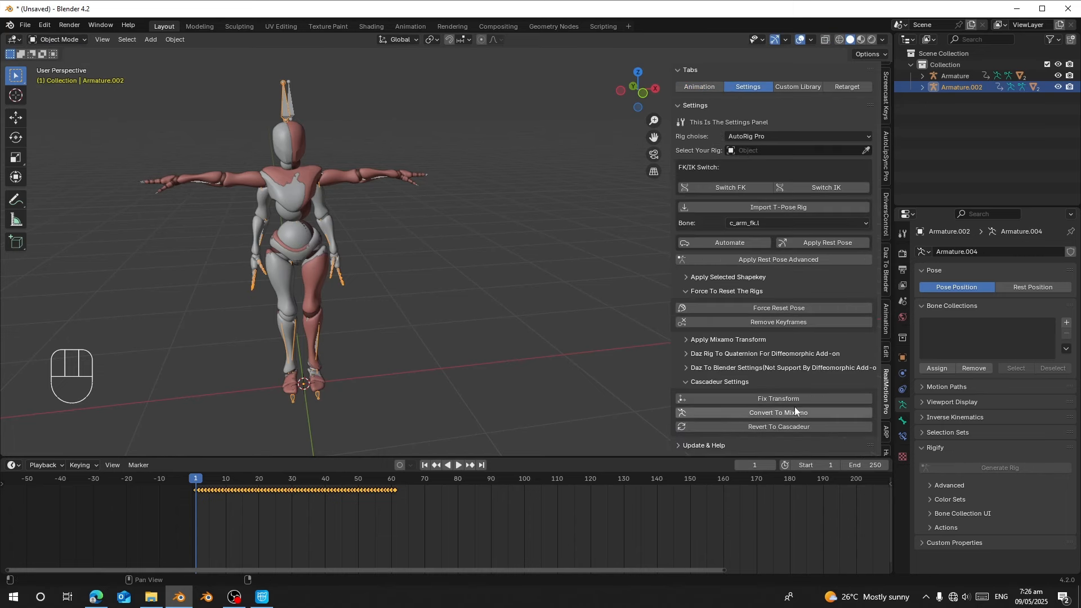
{"action": "left_click", "coordinate": [763, 396]}
{"action": "key", "text": "space"}
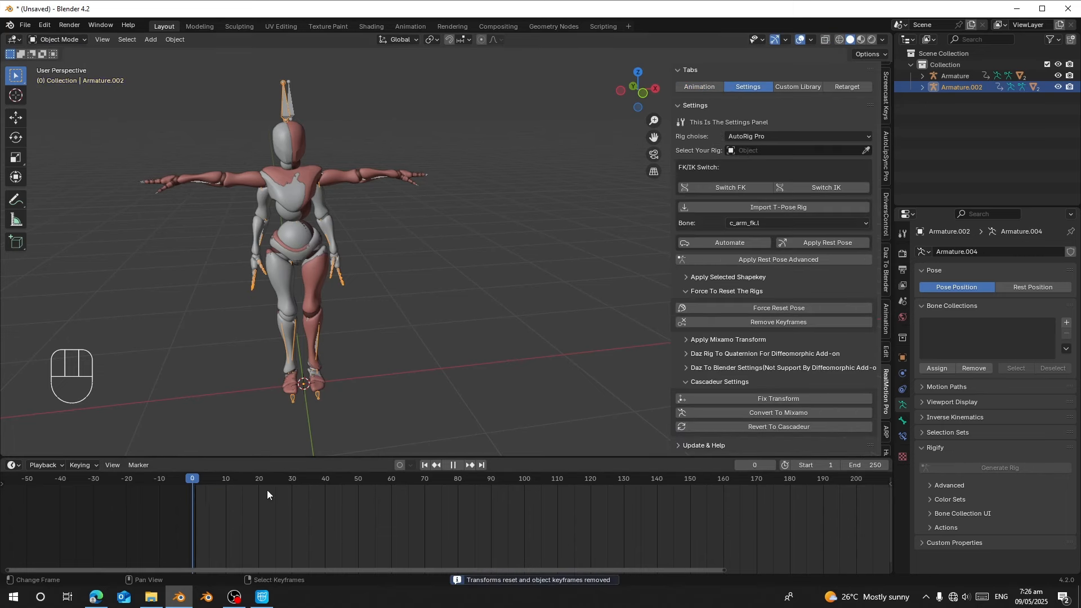
{"action": "left_click_drag", "start_coordinate": [291, 482], "coordinate": [292, 482]}
{"action": "scroll", "coordinate": [332, 326], "scroll_direction": "down", "scroll_amount": 5}
{"action": "key", "text": "space"}
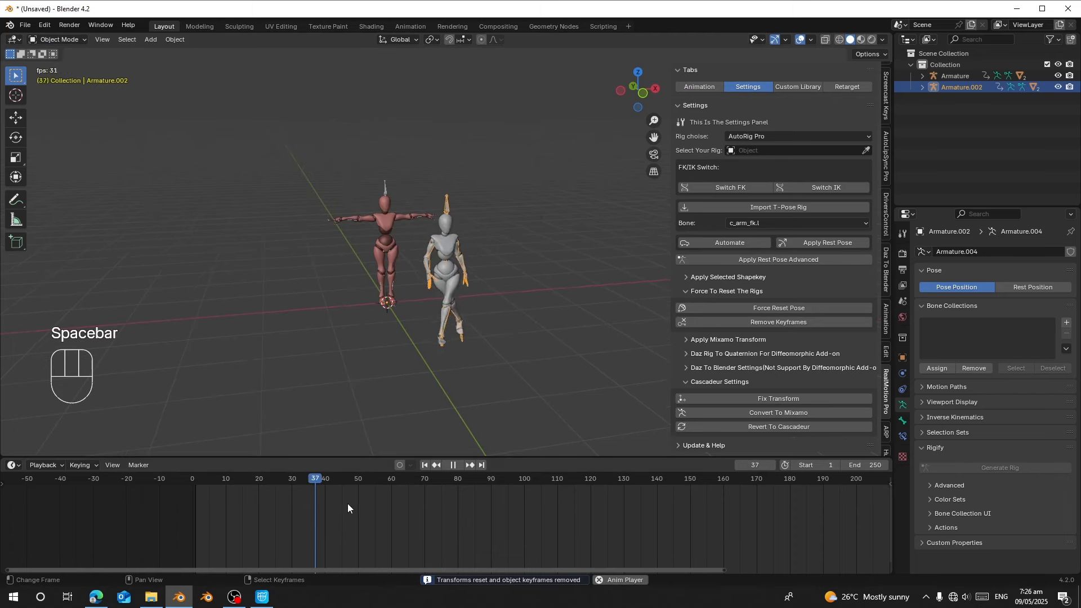
{"action": "left_click", "coordinate": [219, 515]}
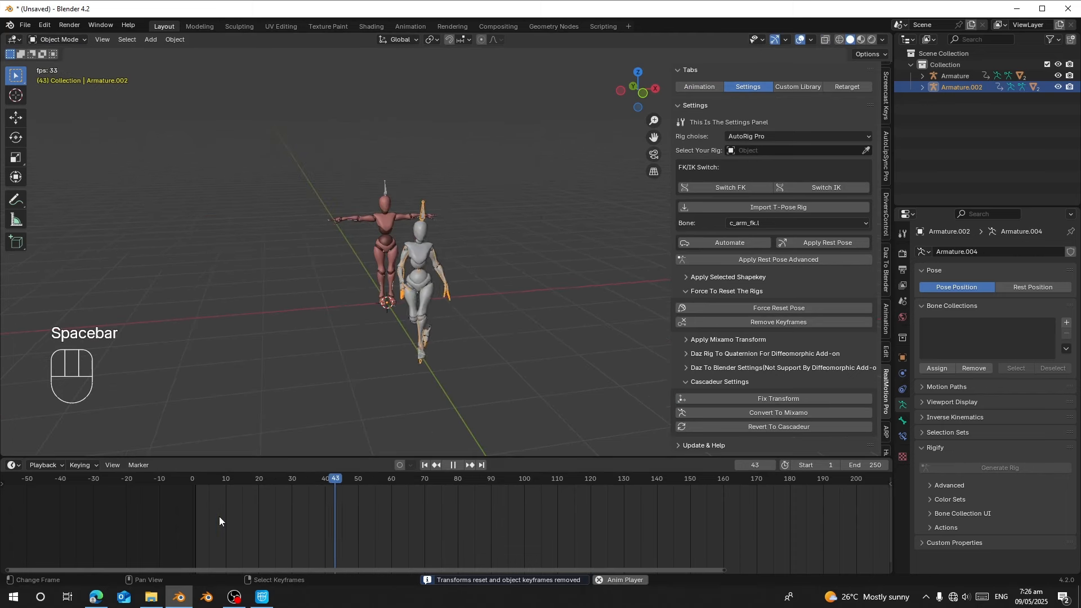
Stop playback and set the RealMotion retarget source to Armature.002 and the target to Armature.
{"action": "key", "text": "space"}
{"action": "left_click", "coordinate": [388, 193]}
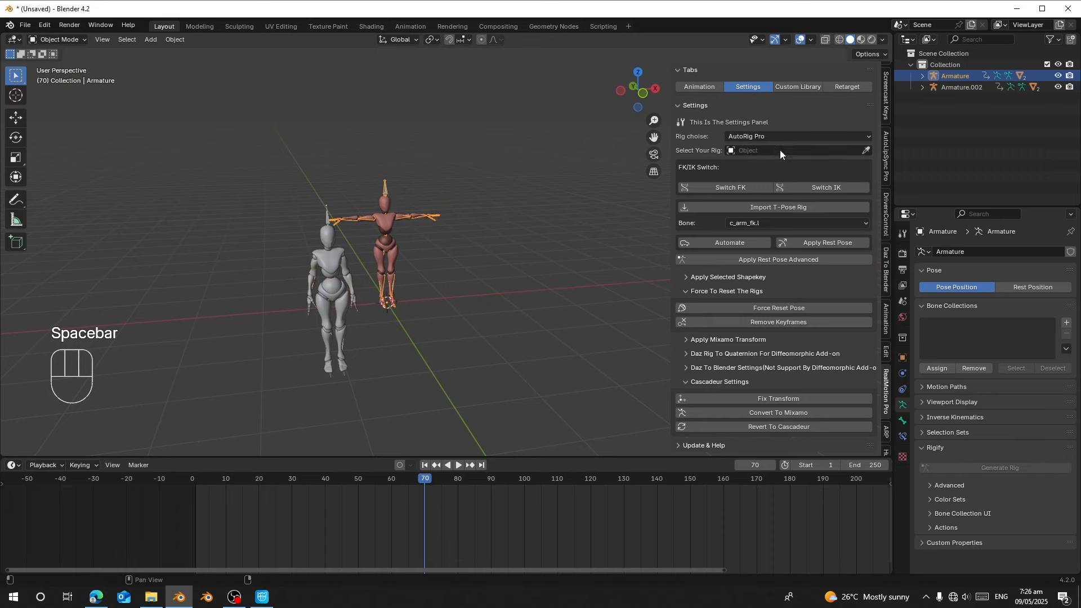
{"action": "left_click", "coordinate": [839, 85]}
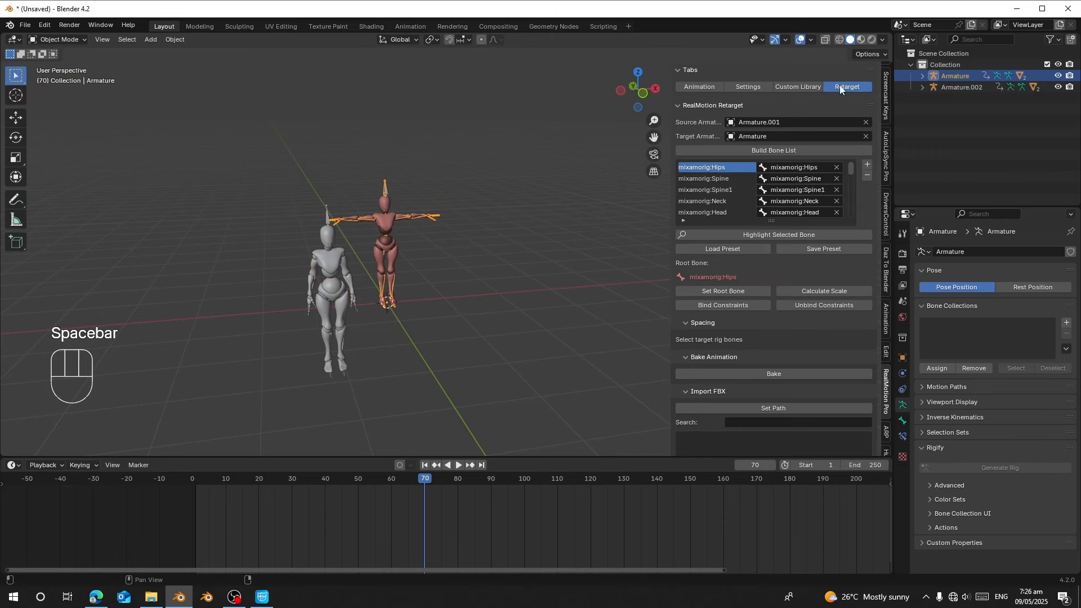
{"action": "left_click", "coordinate": [866, 122]}
{"action": "left_click", "coordinate": [866, 122]}
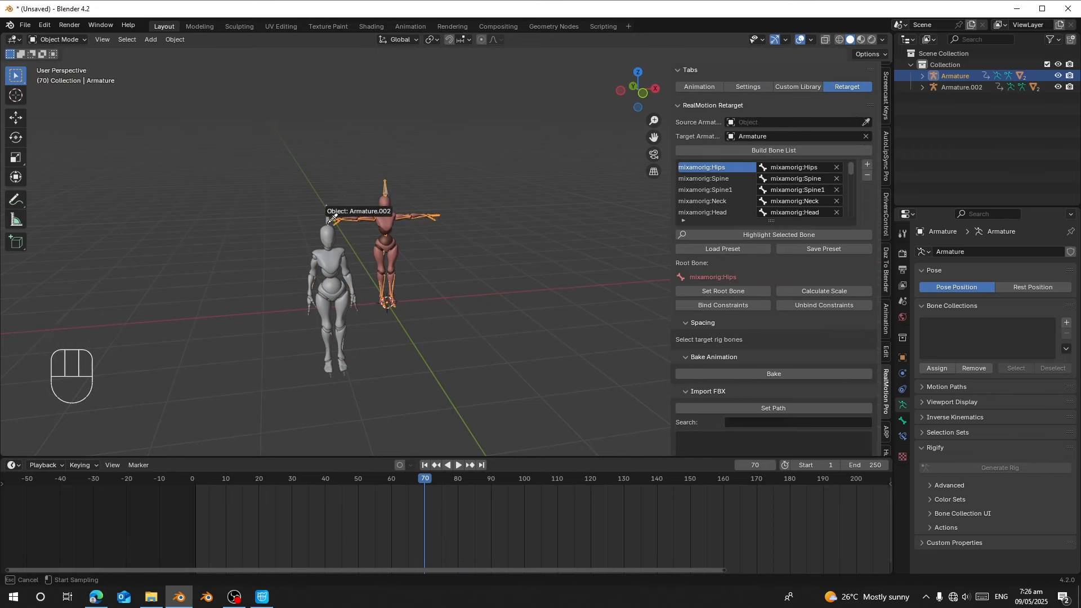
{"action": "left_click", "coordinate": [329, 212]}
{"action": "left_click", "coordinate": [866, 137]}
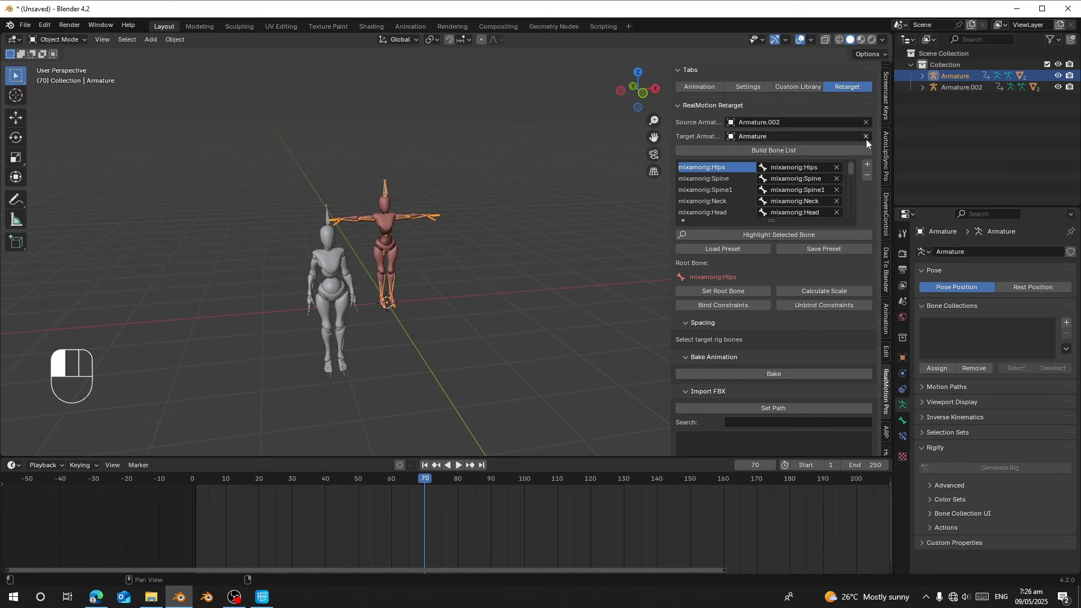
{"action": "left_click", "coordinate": [866, 137]}
{"action": "left_click", "coordinate": [384, 197]}
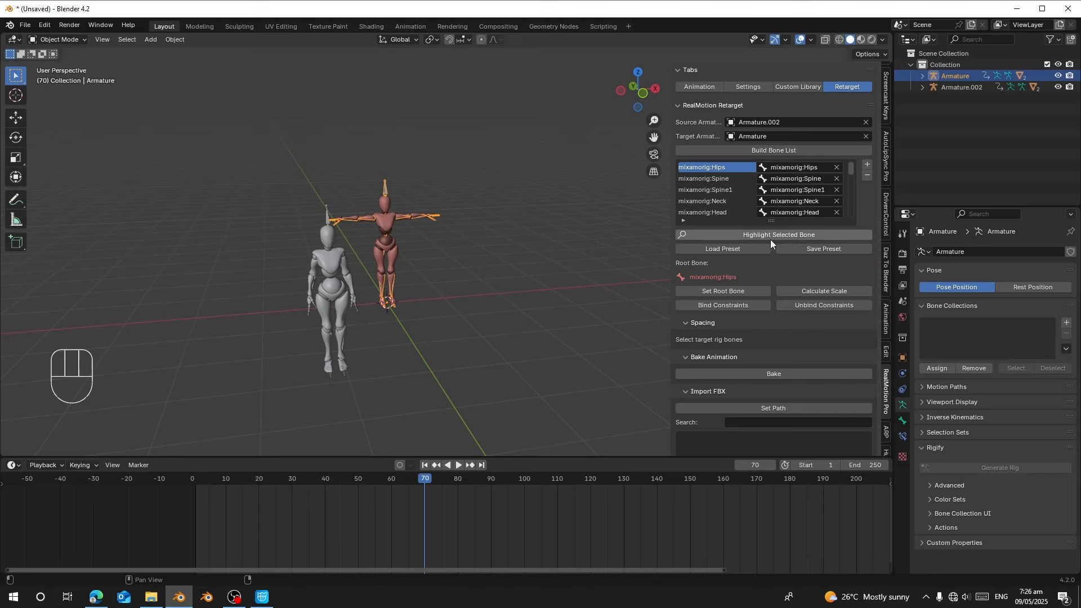
Search the retarget presets for "mix" and load Mixamo_To_Mixamo.txt.
{"action": "left_click", "coordinate": [741, 253]}
{"action": "left_click", "coordinate": [686, 173]}
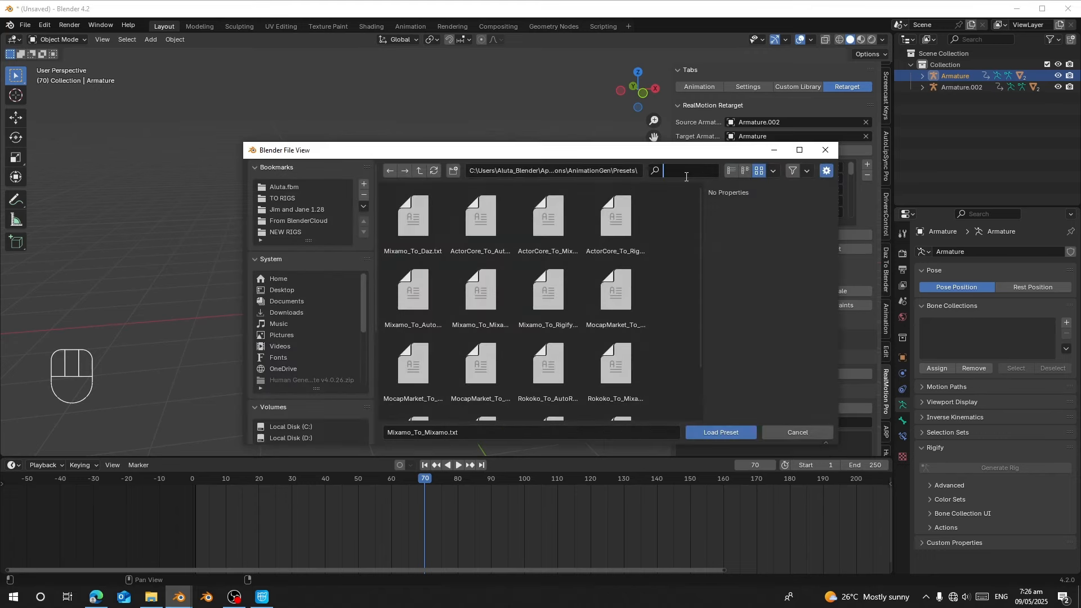
{"action": "type", "text": "mix"}
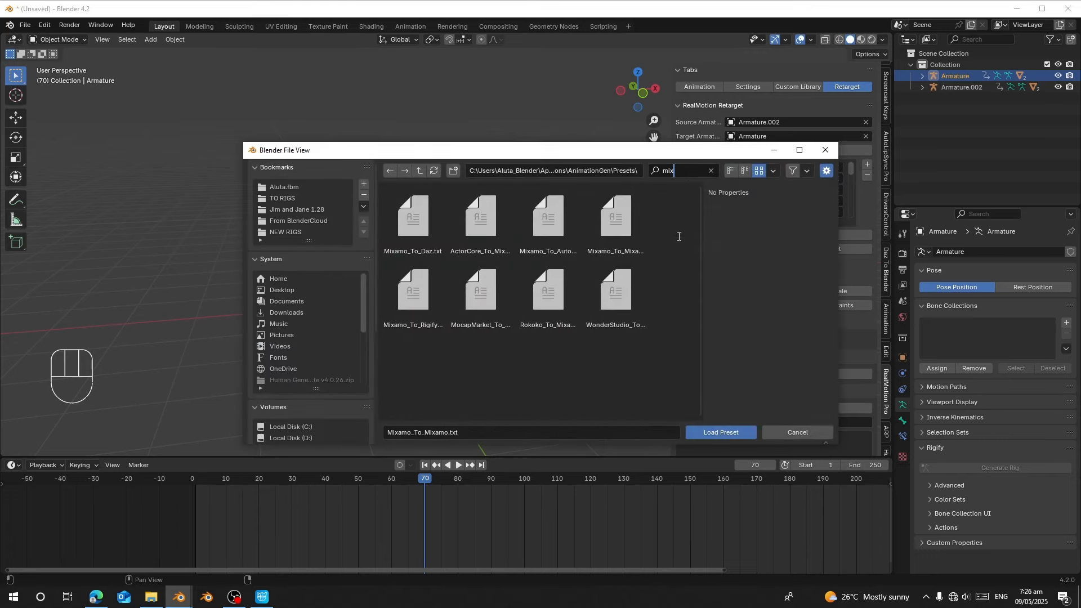
{"action": "double_click", "coordinate": [626, 241]}
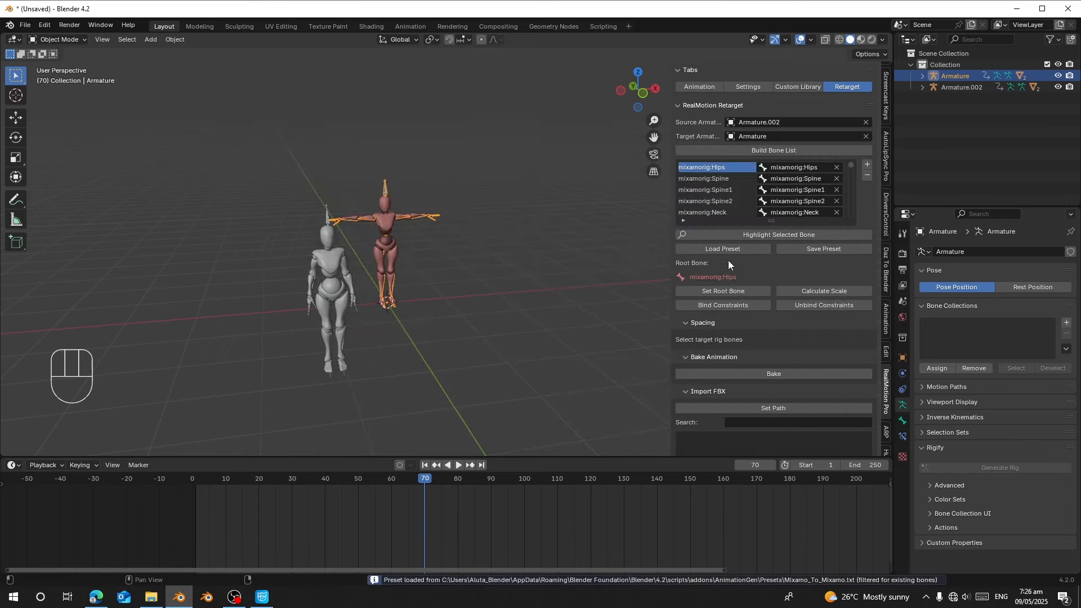
Bind the retarget constraints and play the animation to check the target character's motion.
{"action": "left_click", "coordinate": [715, 304]}
{"action": "left_click", "coordinate": [207, 509]}
{"action": "key", "text": "space"}
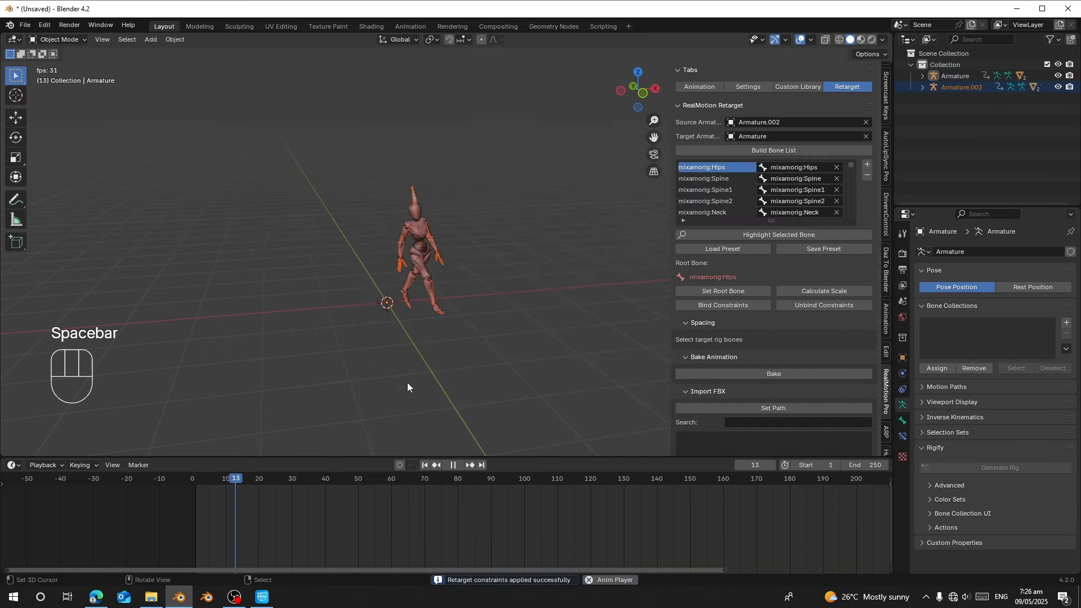
{"action": "scroll", "coordinate": [424, 356], "scroll_direction": "up", "scroll_amount": 3}
{"action": "key", "text": "space"}
Bake the retargeted animation and move Armature.002 aside along the X axis.
{"action": "right_click", "coordinate": [401, 180]}
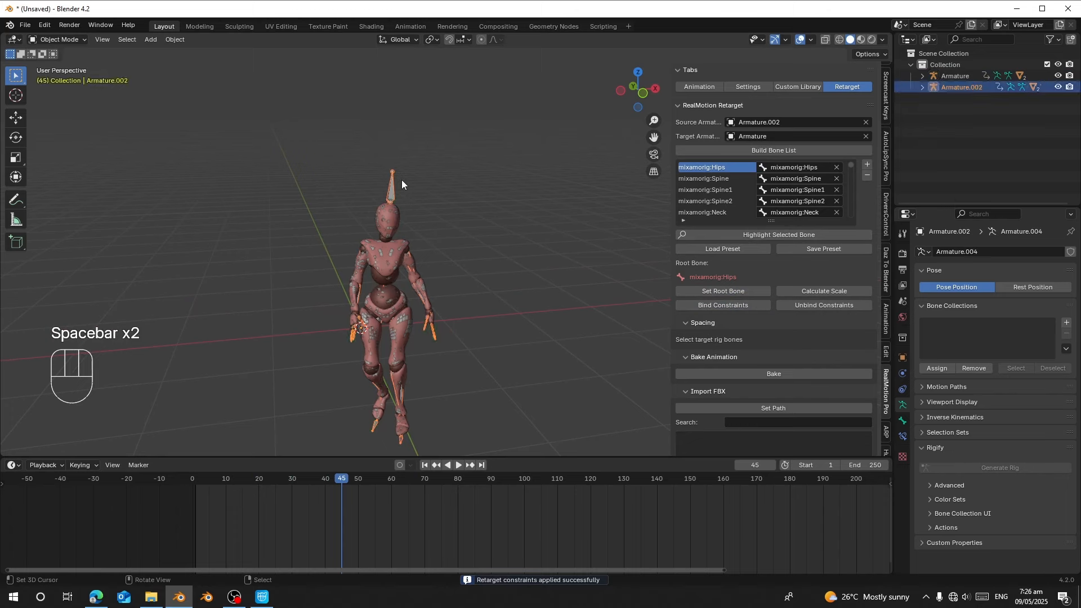
{"action": "left_click", "coordinate": [792, 377]}
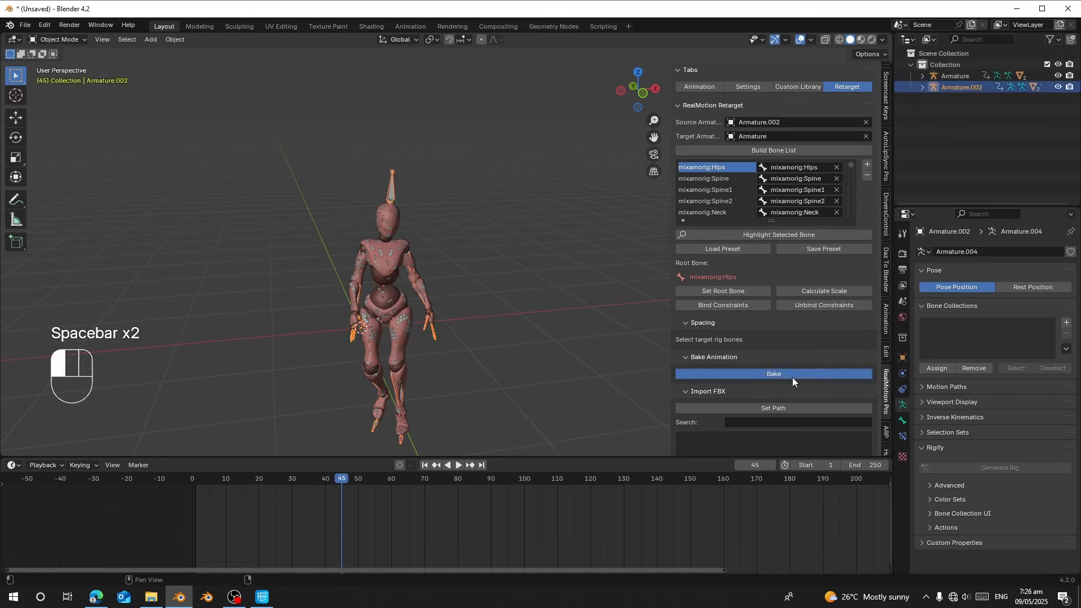
{"action": "key", "text": "g"}
{"action": "key", "text": "x"}
{"action": "left_click", "coordinate": [306, 275]}
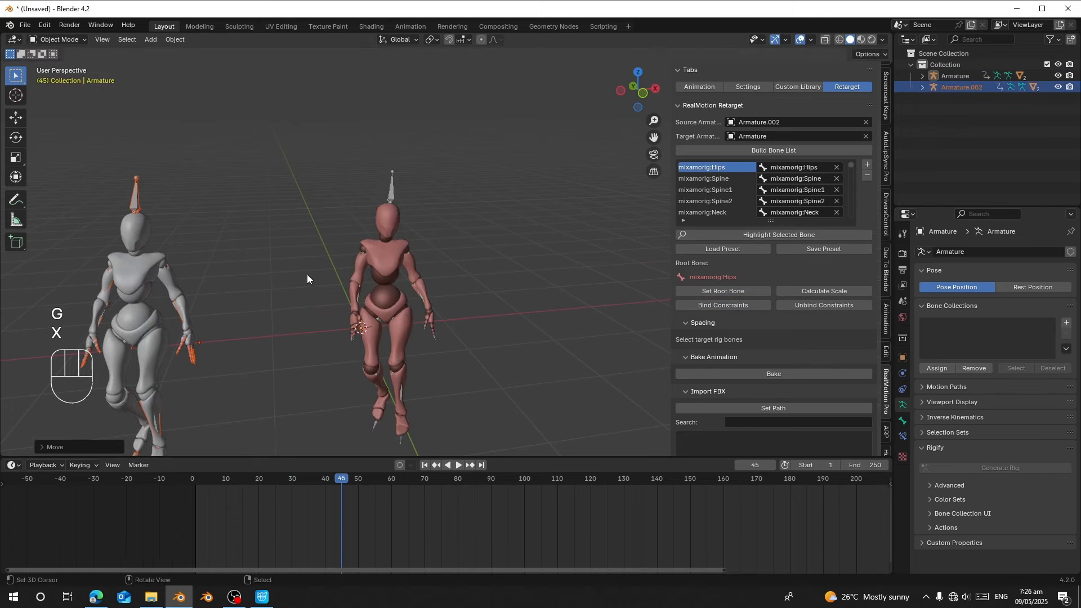
Play the animation to compare the two characters side by side and return to frame 1.
{"action": "left_click", "coordinate": [232, 506]}
{"action": "scroll", "coordinate": [351, 409], "scroll_direction": "down", "scroll_amount": 2}
{"action": "key", "text": "space"}
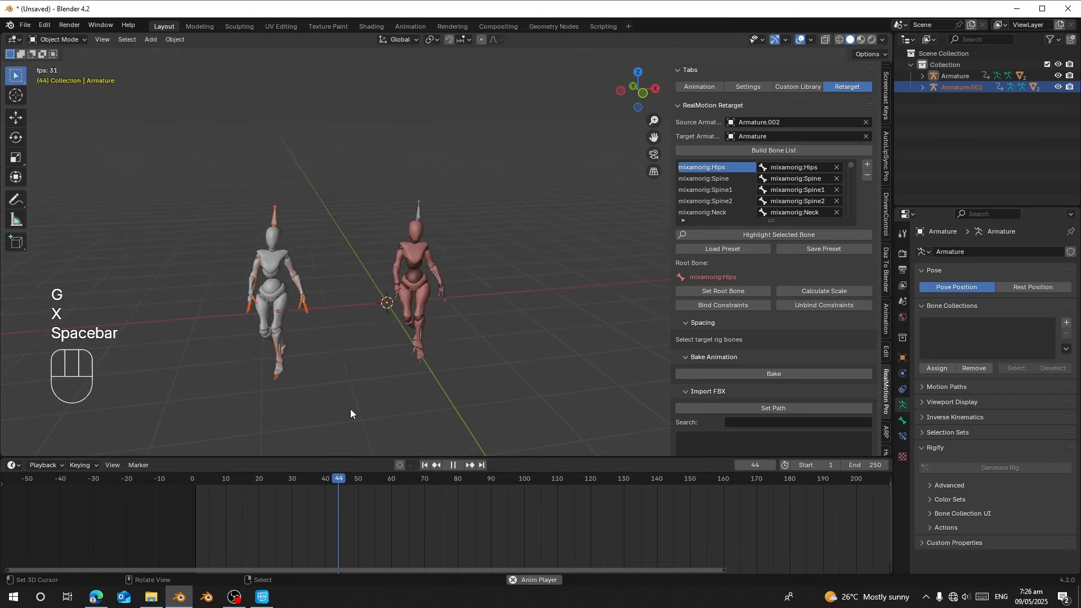
{"action": "left_click", "coordinate": [227, 521]}
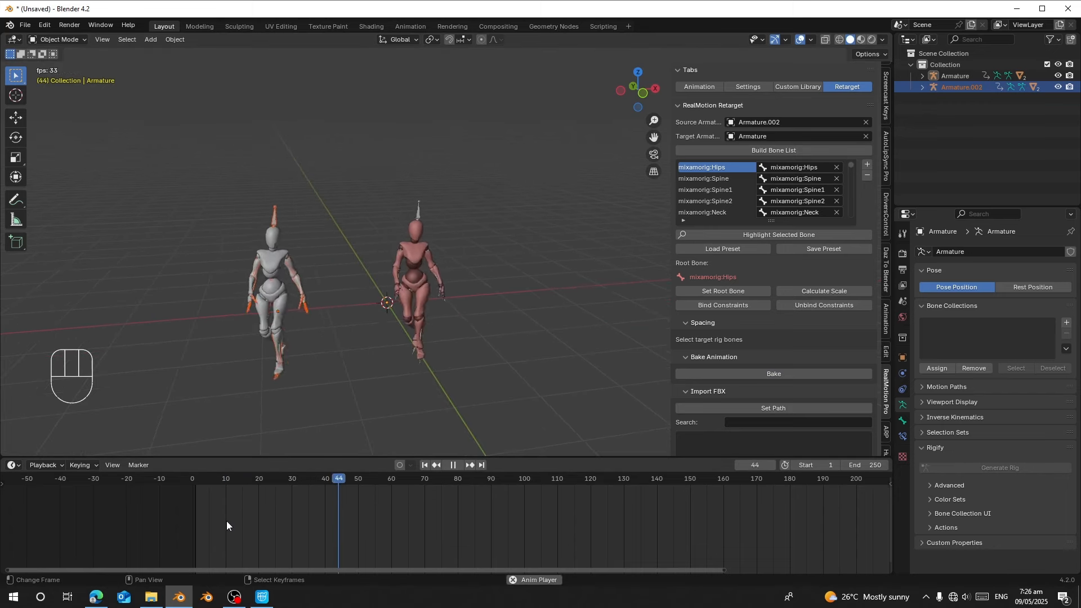
{"action": "key", "text": "space"}
{"action": "left_click", "coordinate": [437, 465]}
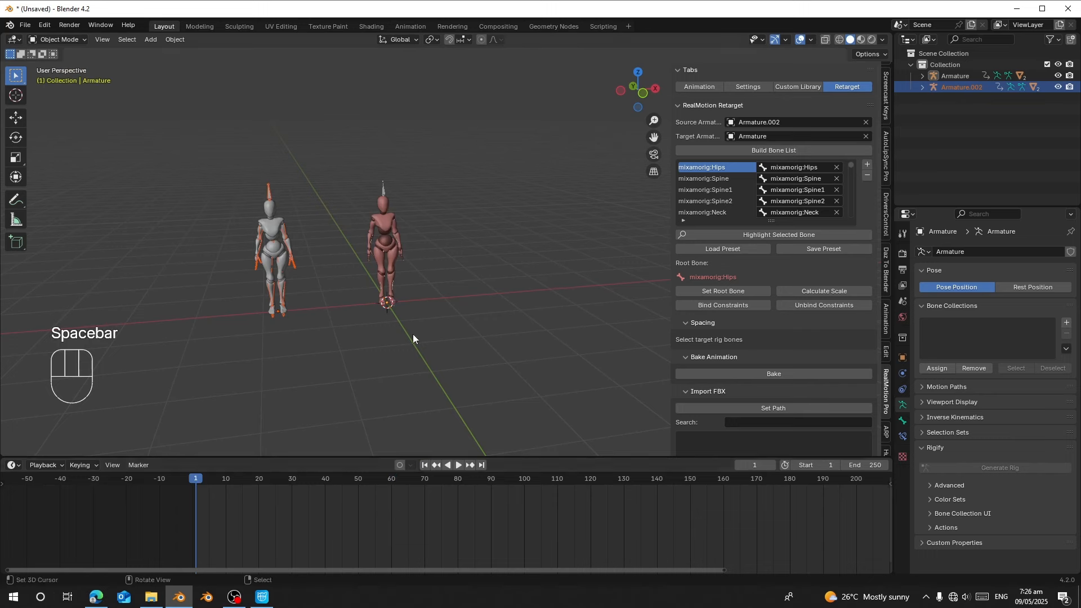
Create and activate a second collection, and bring the AIA character into it.
{"action": "key", "text": "c"}
{"action": "left_click", "coordinate": [951, 105]}
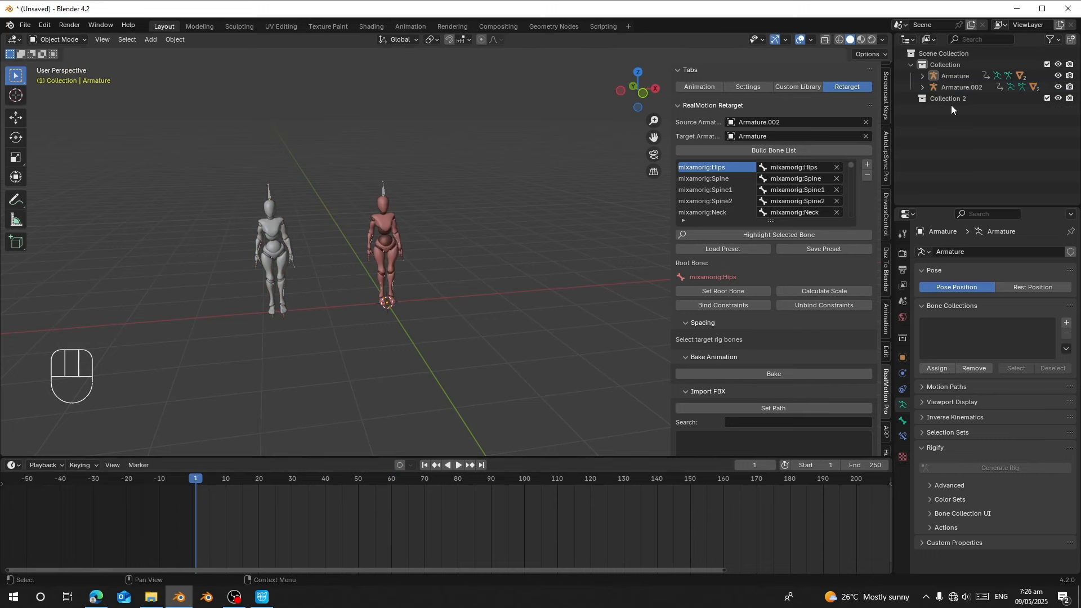
{"action": "left_click", "coordinate": [947, 102]}
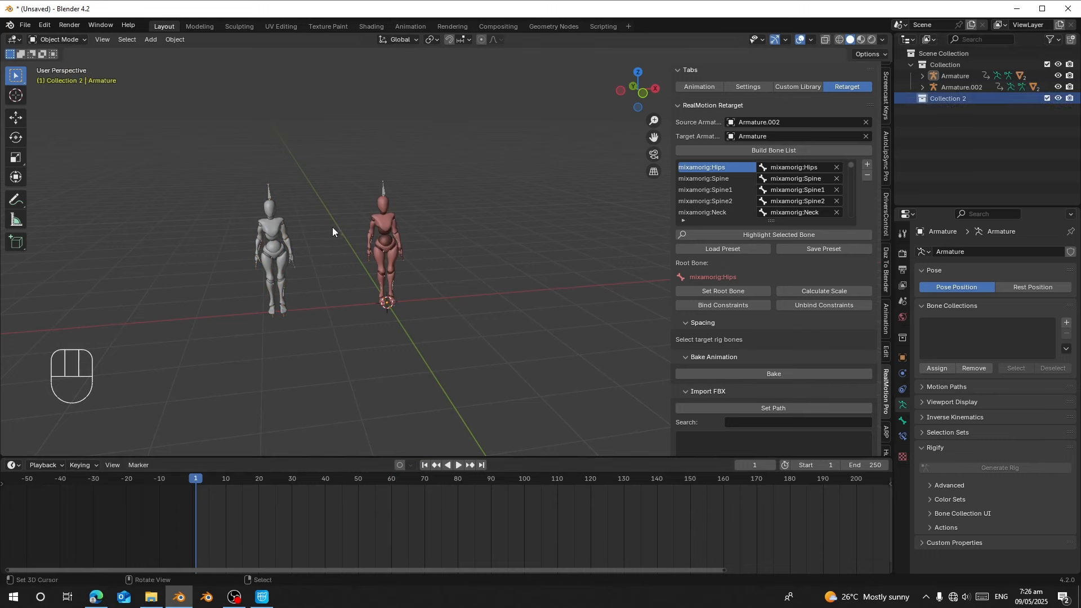
{"action": "left_click", "coordinate": [26, 25]}
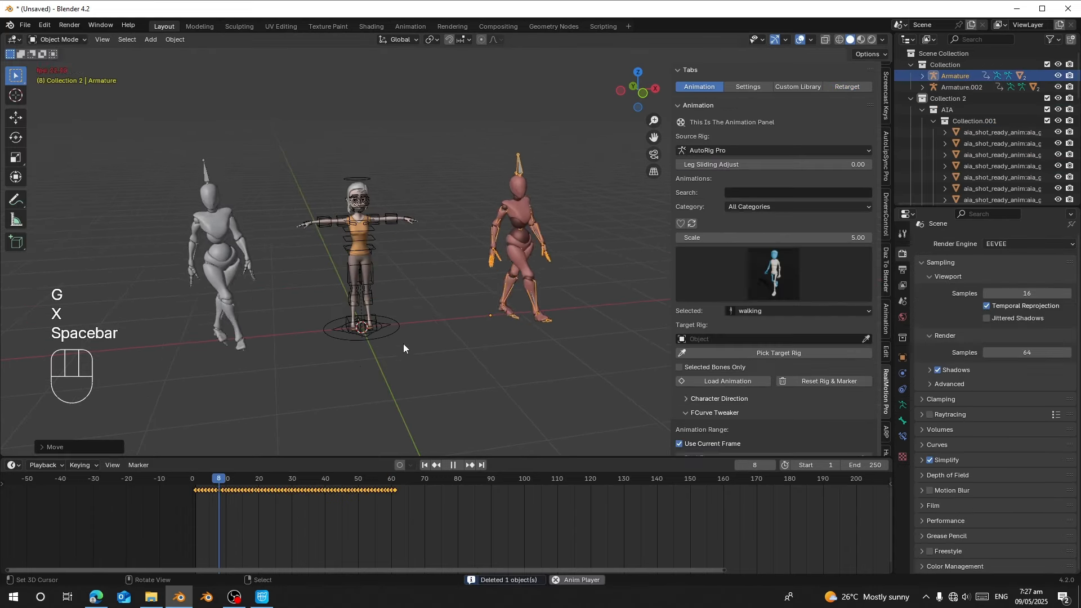
Stop playback and hide the baked red Mixamo character with its armature.
{"action": "key", "text": "space"}
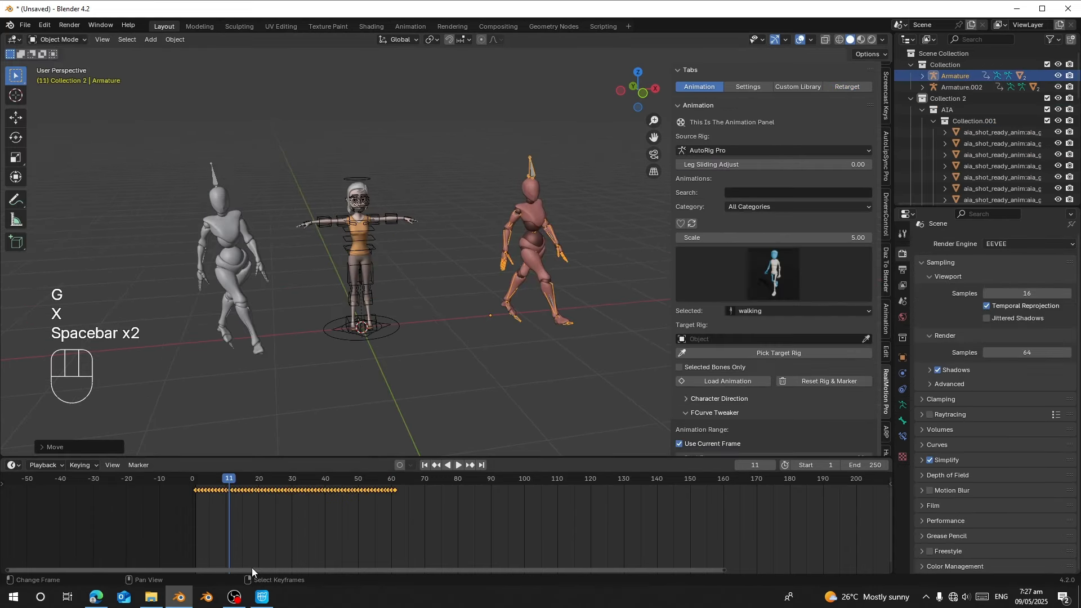
{"action": "left_click", "coordinate": [386, 328]}
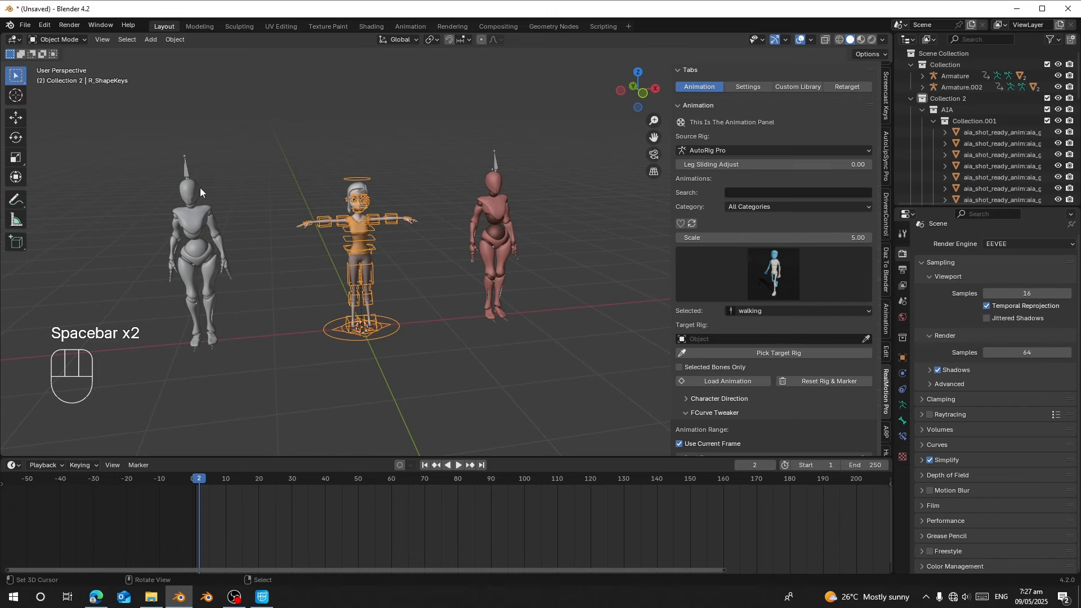
{"action": "right_click", "coordinate": [502, 208]}
{"action": "key", "text": "b"}
{"action": "left_click_drag", "start_coordinate": [456, 136], "coordinate": [512, 293]}
{"action": "key", "text": "h"}
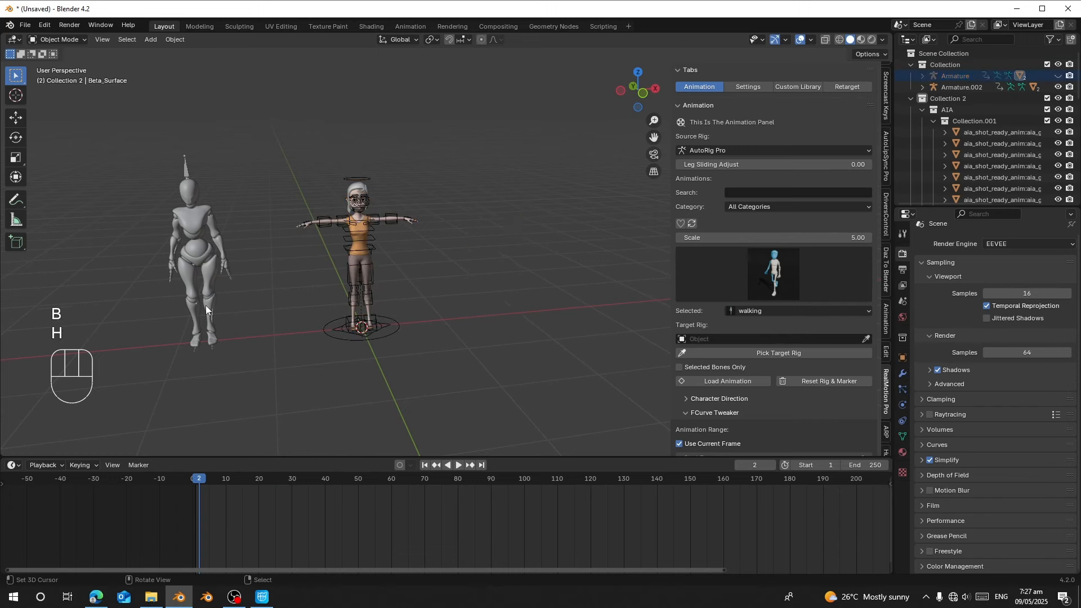
Select Armature.002, scrub through its animation and return to frame 1.
{"action": "left_click", "coordinate": [214, 351]}
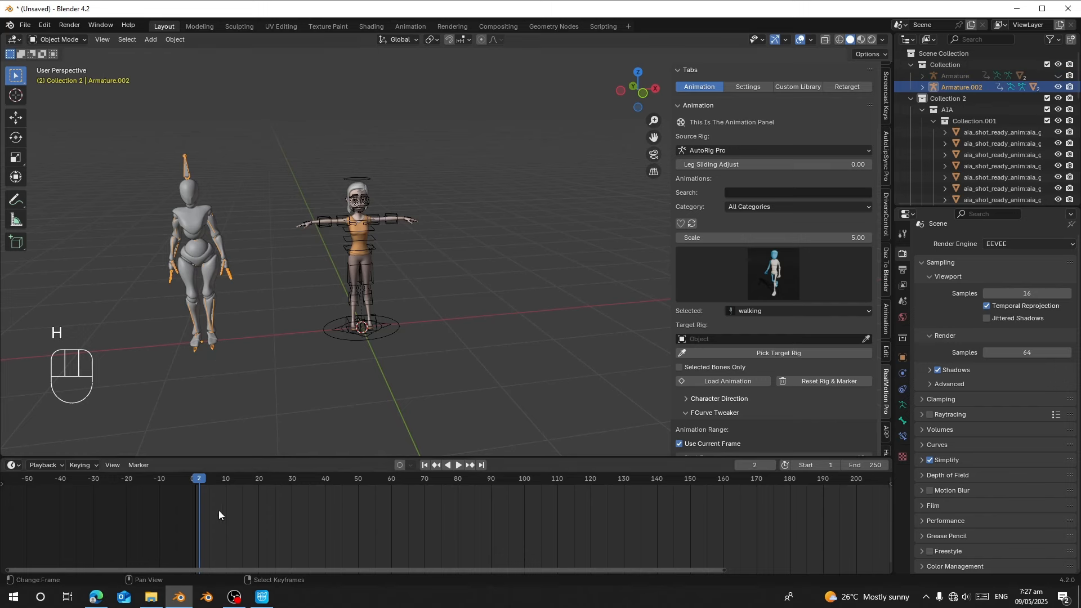
{"action": "left_click_drag", "start_coordinate": [214, 512], "coordinate": [288, 490]}
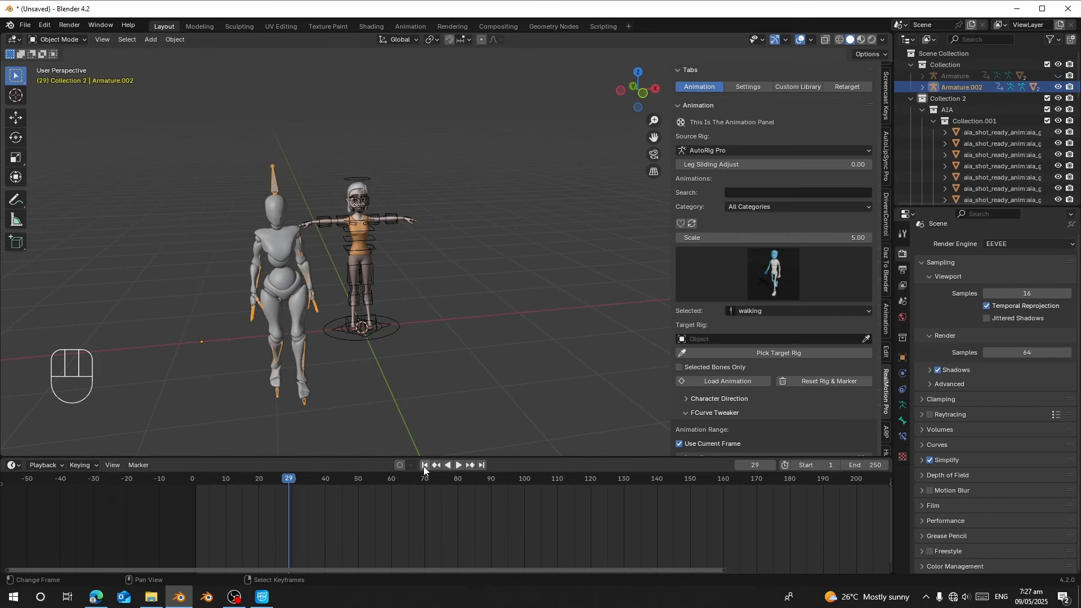
{"action": "left_click", "coordinate": [424, 465]}
Set the RealMotion retarget source to Armature.002 and the target to the R_ShapeKeys rig.
{"action": "left_click", "coordinate": [843, 88]}
{"action": "left_click", "coordinate": [866, 122]}
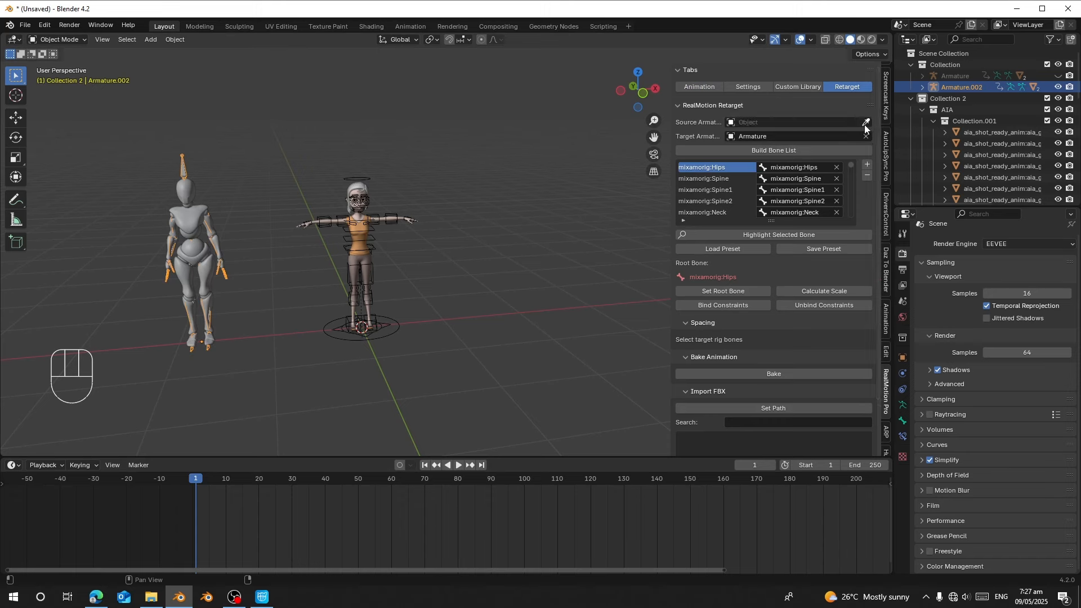
{"action": "left_click", "coordinate": [866, 122]}
{"action": "left_click", "coordinate": [184, 161]}
{"action": "left_click", "coordinate": [866, 136]}
{"action": "left_click", "coordinate": [867, 137]}
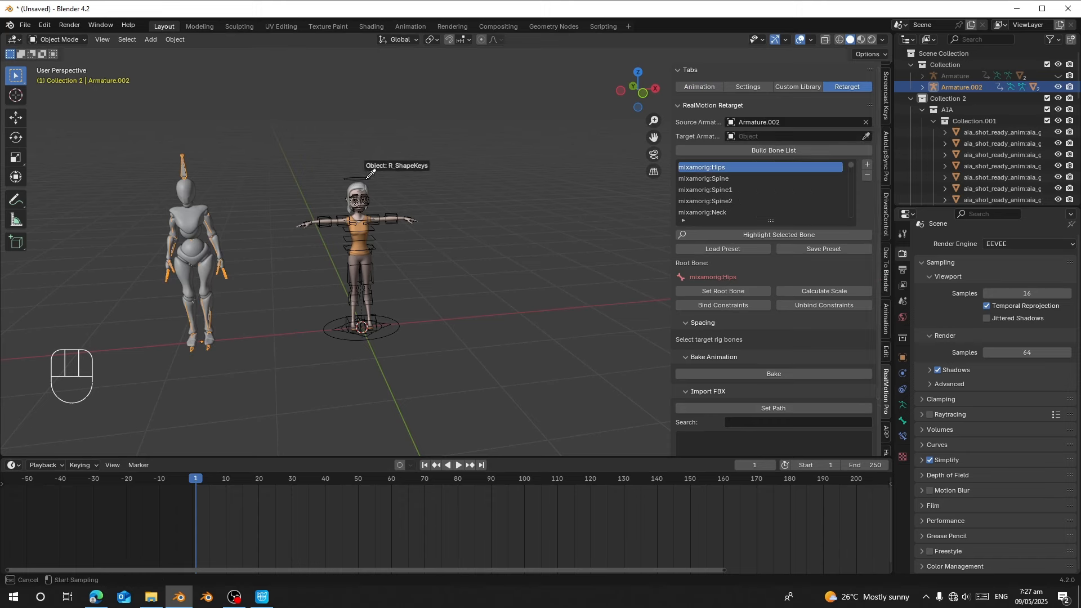
{"action": "left_click", "coordinate": [369, 172]}
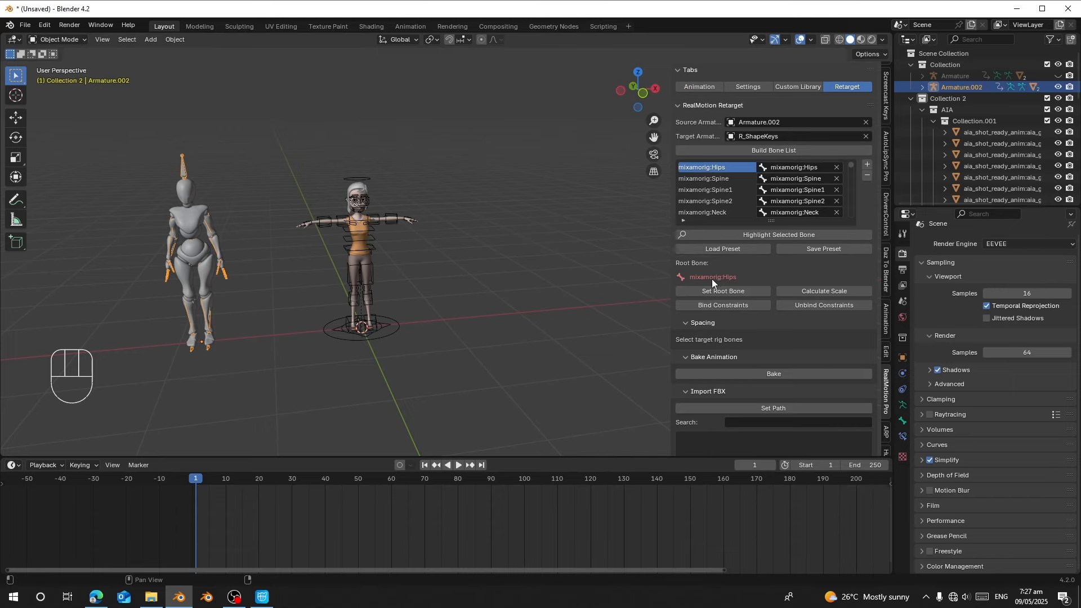
Search the retarget presets for "mixa" and load Mixamo_To_AutoRigPro.txt.
{"action": "left_click", "coordinate": [705, 248]}
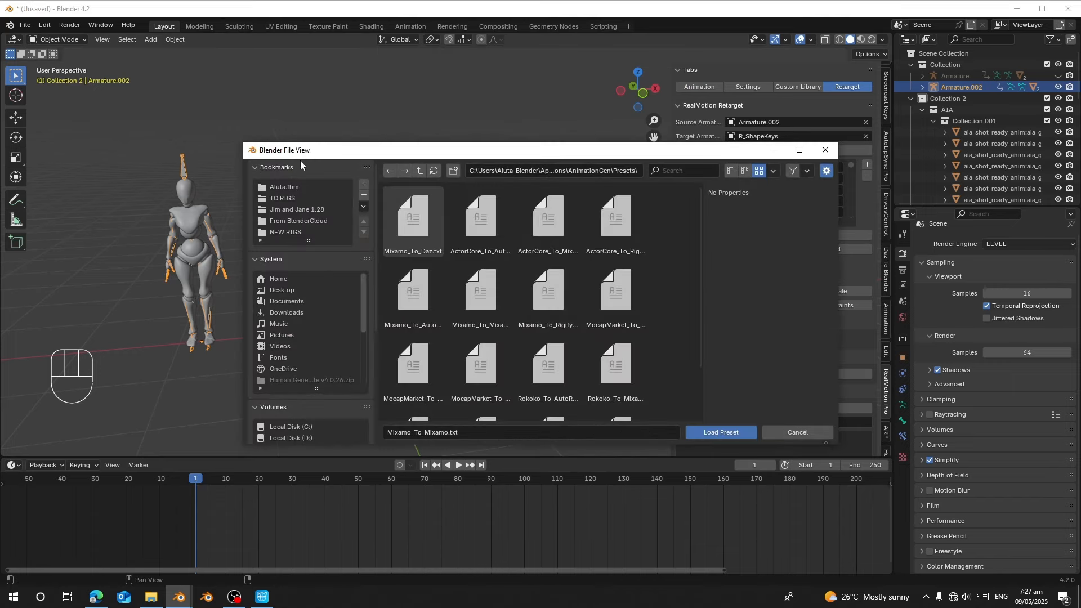
{"action": "left_click_drag", "start_coordinate": [432, 159], "coordinate": [388, 335]}
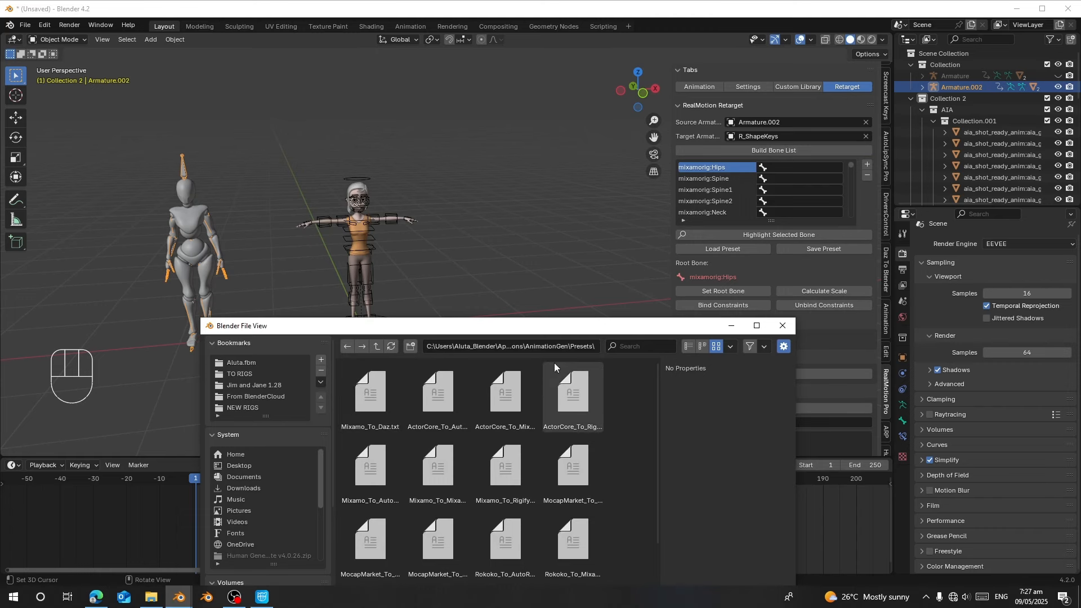
{"action": "left_click", "coordinate": [648, 345]}
{"action": "type", "text": "mixa"}
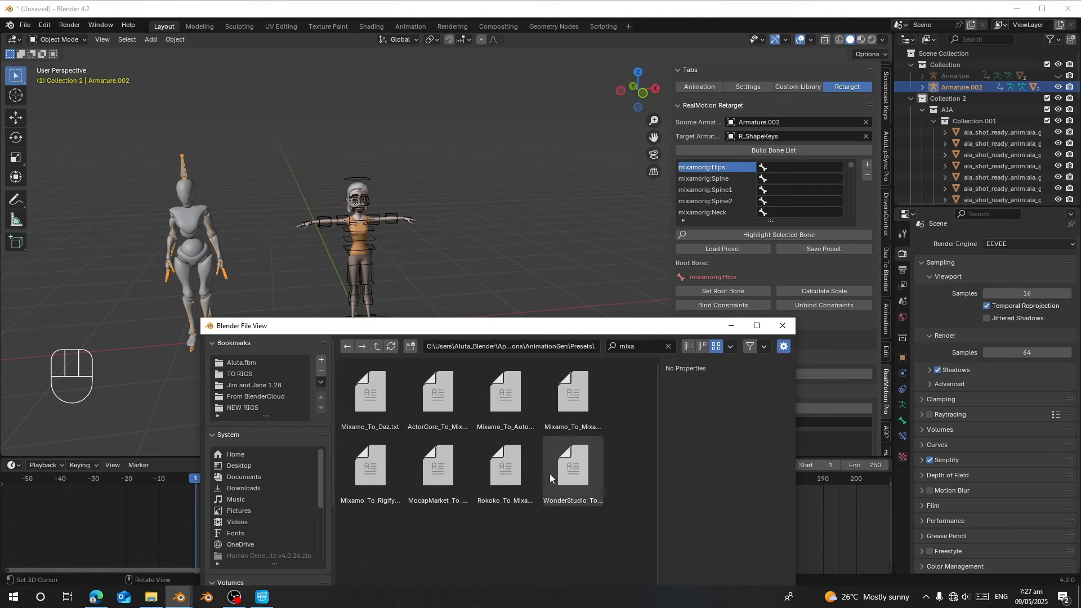
{"action": "left_click", "coordinate": [531, 421]}
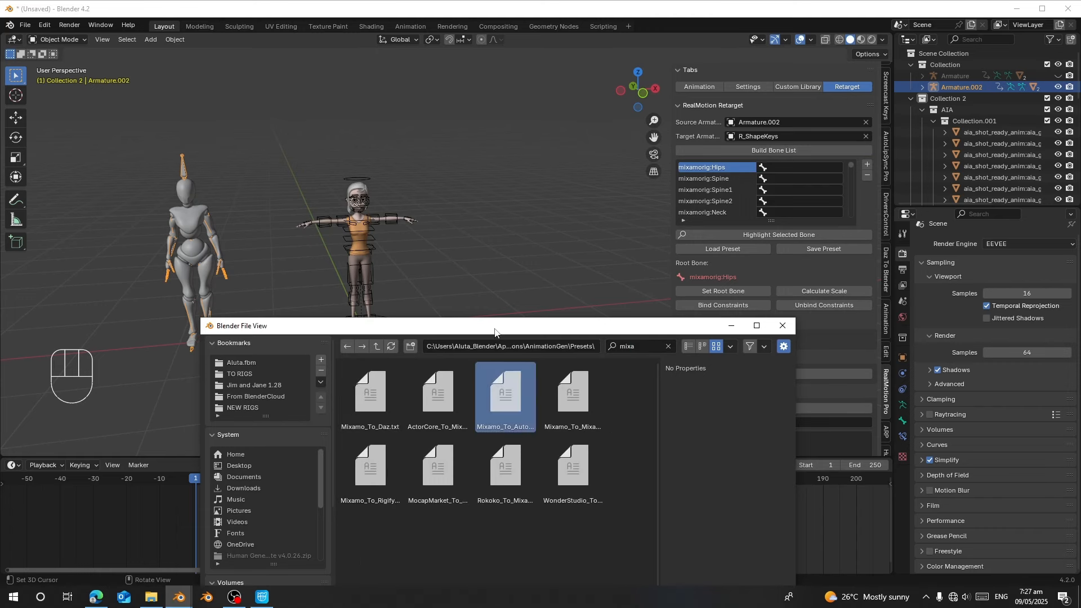
{"action": "left_click_drag", "start_coordinate": [495, 329], "coordinate": [569, 116]}
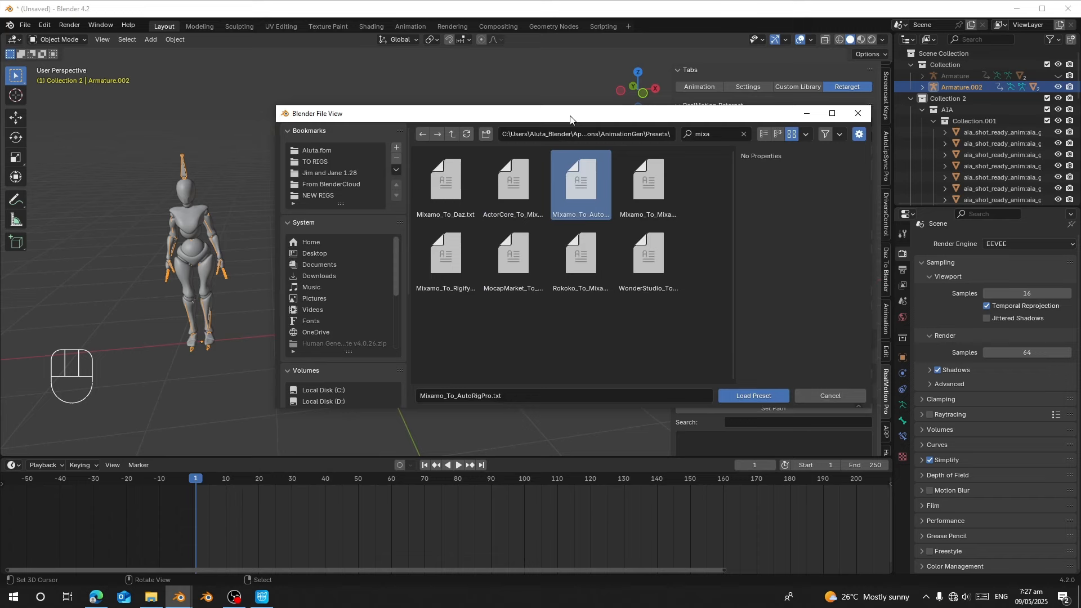
{"action": "double_click", "coordinate": [573, 190]}
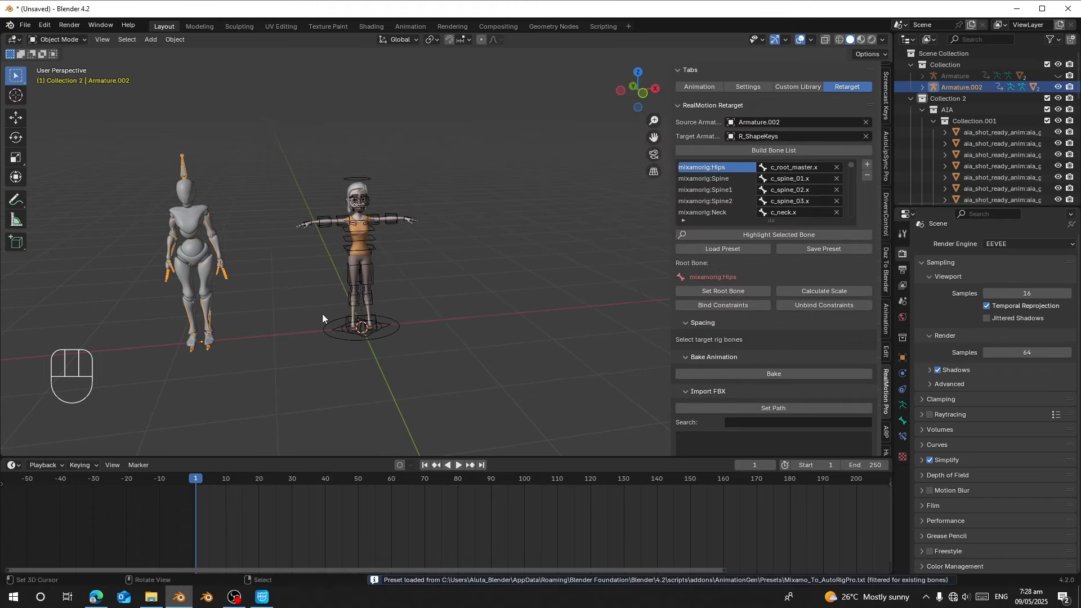
Bind the retarget constraints to the R_ShapeKeys rig and clear the location of Armature.002.
{"action": "left_click", "coordinate": [719, 308]}
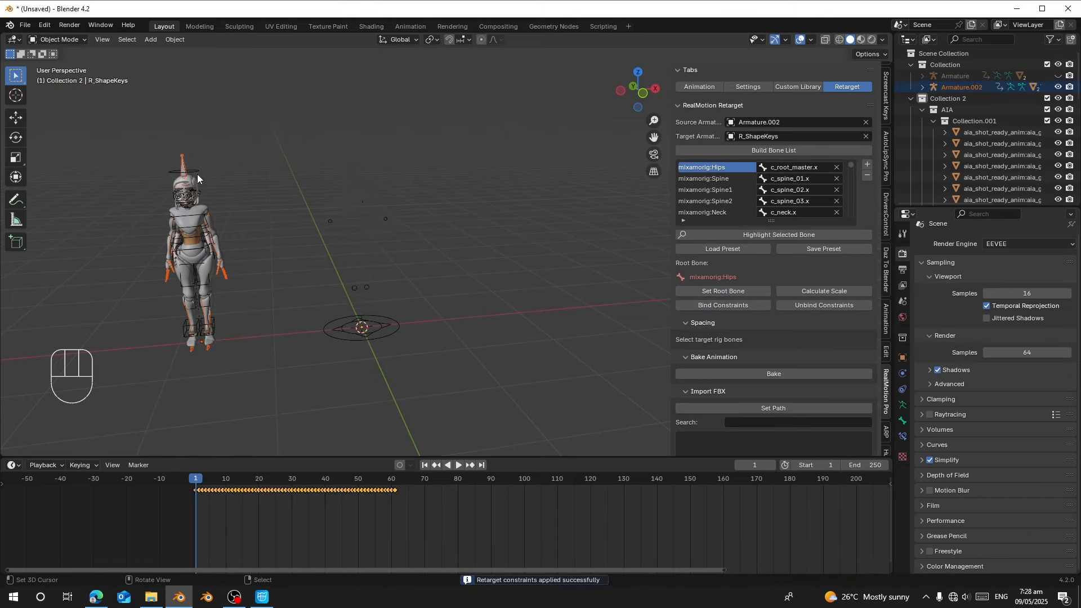
{"action": "key", "text": "alt+g"}
Calculate the retarget scale to match the source armature to the R_ShapeKeys rig.
{"action": "scroll", "coordinate": [390, 376], "scroll_direction": "up", "scroll_amount": 5}
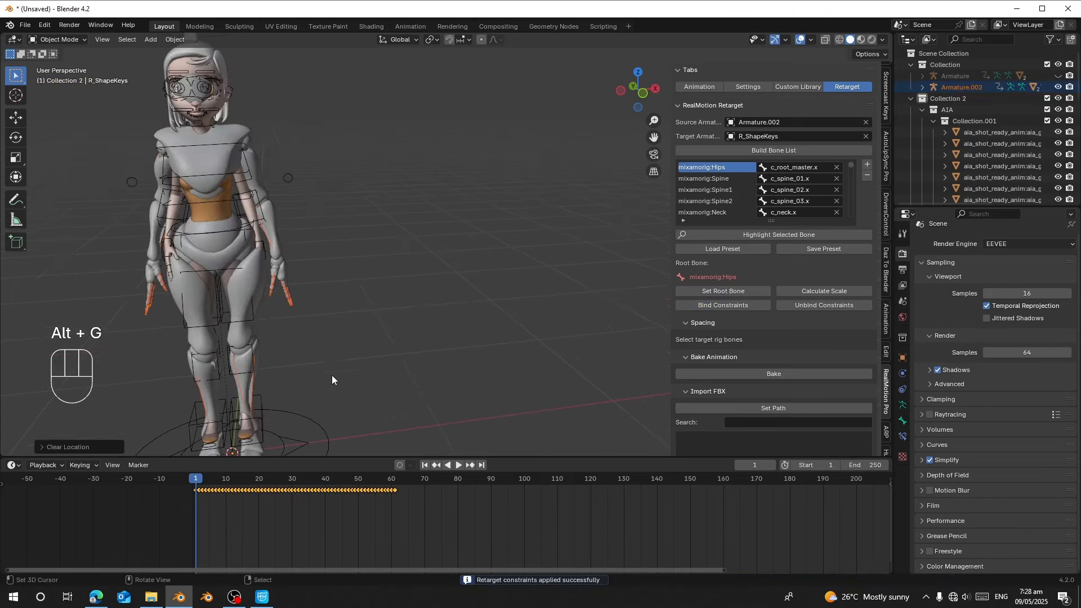
{"action": "middle_click_drag", "start_coordinate": [333, 375], "coordinate": [363, 314], "text": "shift"}
{"action": "left_click", "coordinate": [829, 291]}
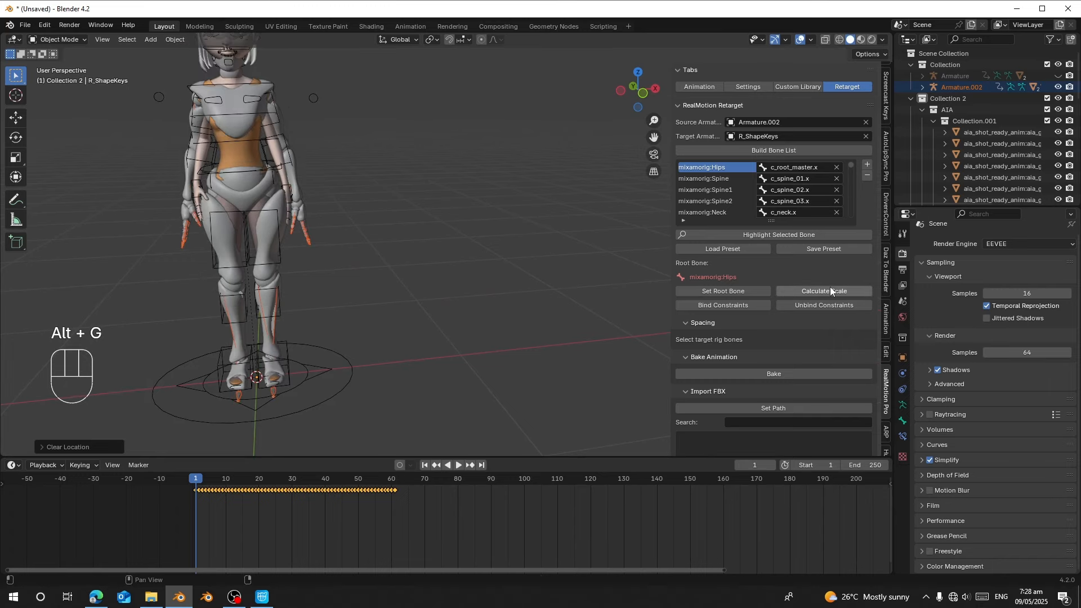
Raise Armature.002 about 0.039 m along the global Z axis to align its feet with the R_ShapeKeys rig.
{"action": "middle_click_drag", "start_coordinate": [299, 363], "coordinate": [415, 323]}
{"action": "scroll", "coordinate": [415, 323], "scroll_direction": "up", "scroll_amount": 4}
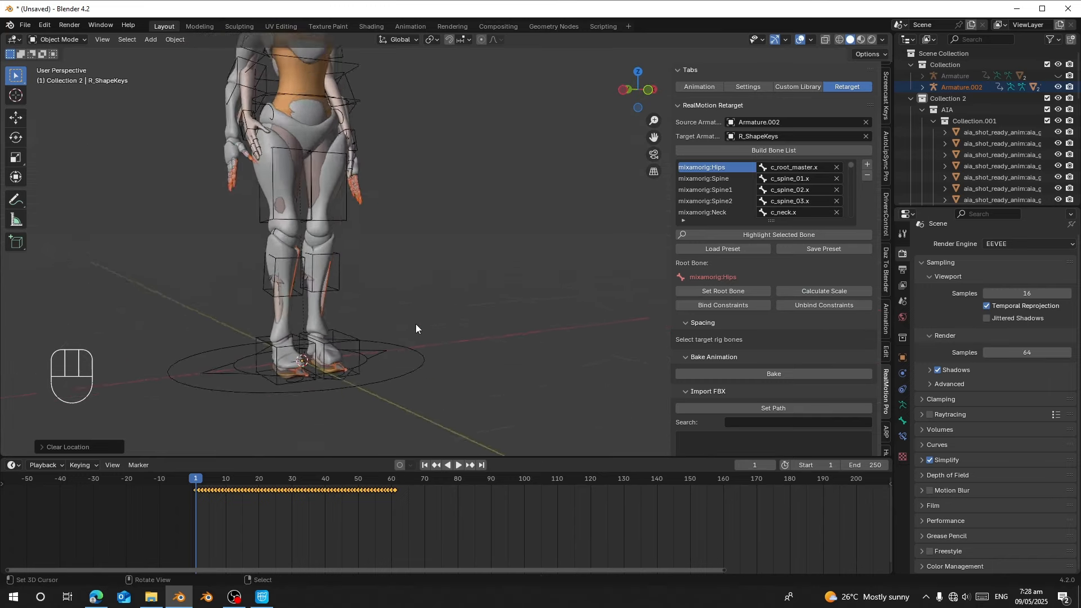
{"action": "middle_click_drag", "start_coordinate": [406, 360], "coordinate": [316, 336], "text": "shift"}
{"action": "left_click", "coordinate": [316, 335]}
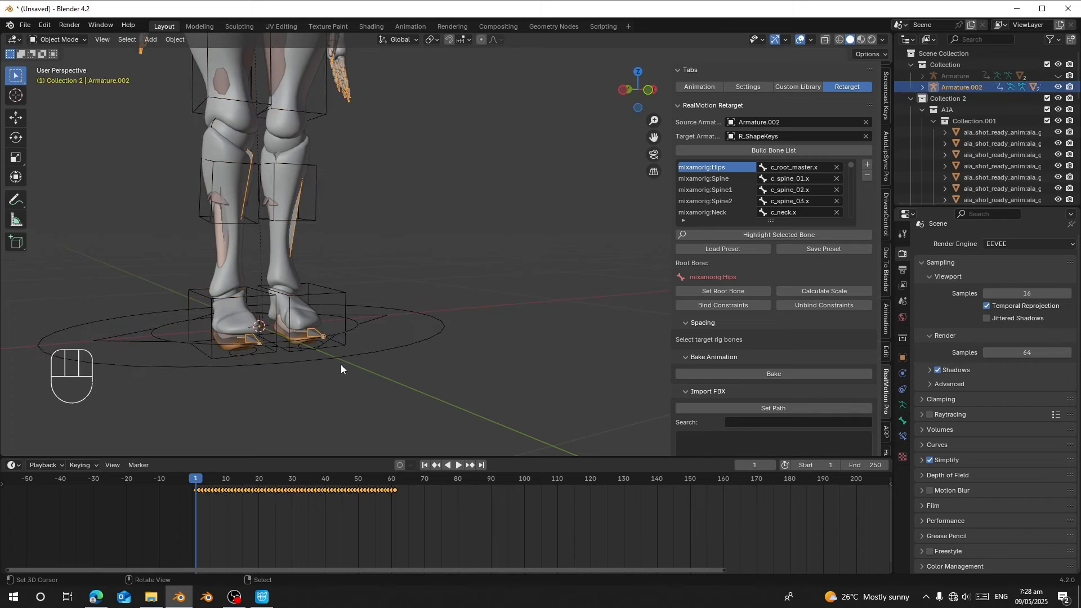
{"action": "key", "text": "g"}
{"action": "key", "text": "z"}
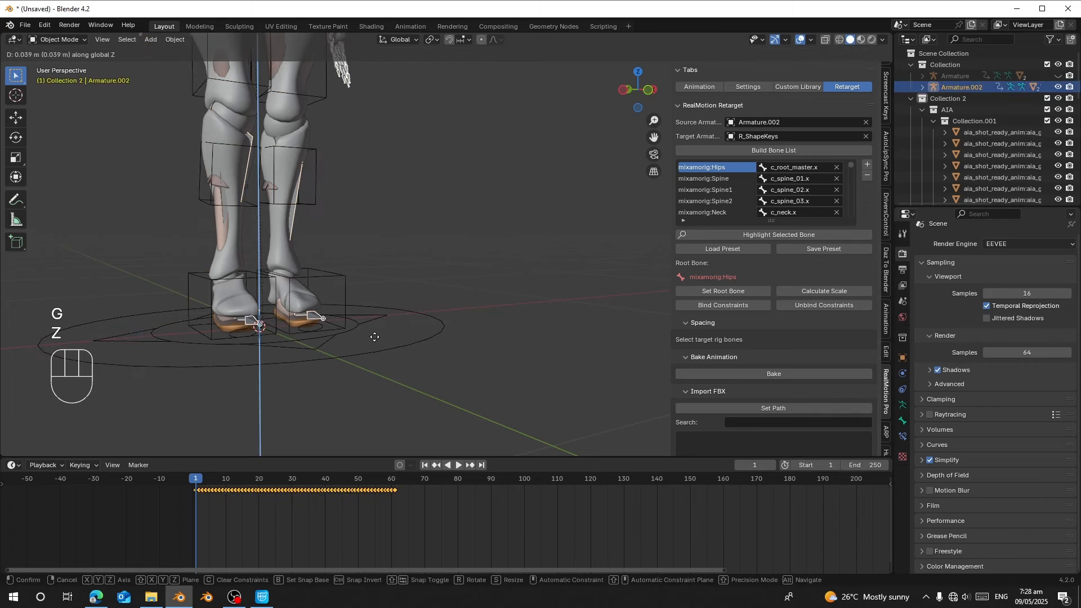
{"action": "left_click", "coordinate": [373, 337]}
Play the retargeted animation from several angles and scrub to frame 18.
{"action": "scroll", "coordinate": [375, 339], "scroll_direction": "down", "scroll_amount": 8}
{"action": "key", "text": "space"}
{"action": "middle_click_drag", "start_coordinate": [428, 297], "coordinate": [278, 341]}
{"action": "key", "text": "space"}
{"action": "left_click_drag", "start_coordinate": [232, 536], "coordinate": [252, 522]}
Hide the source character's Beta_Joints.001 and Beta_Surface.001 meshes.
{"action": "right_click", "coordinate": [468, 180]}
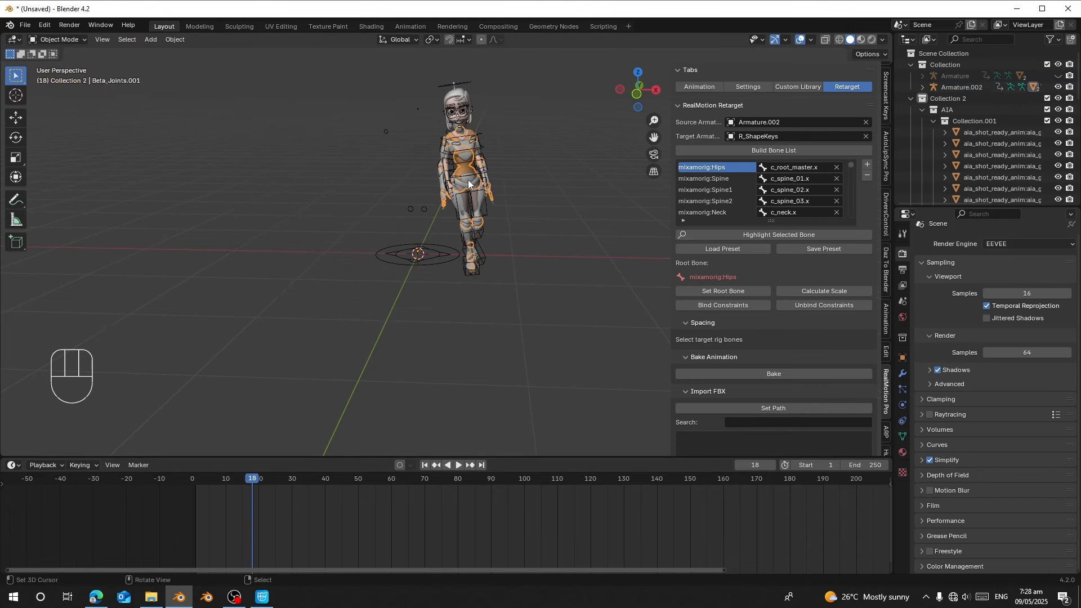
{"action": "key", "text": "h"}
{"action": "scroll", "coordinate": [495, 258], "scroll_direction": "up", "scroll_amount": 5}
{"action": "right_click", "coordinate": [497, 218]}
{"action": "key", "text": "h"}
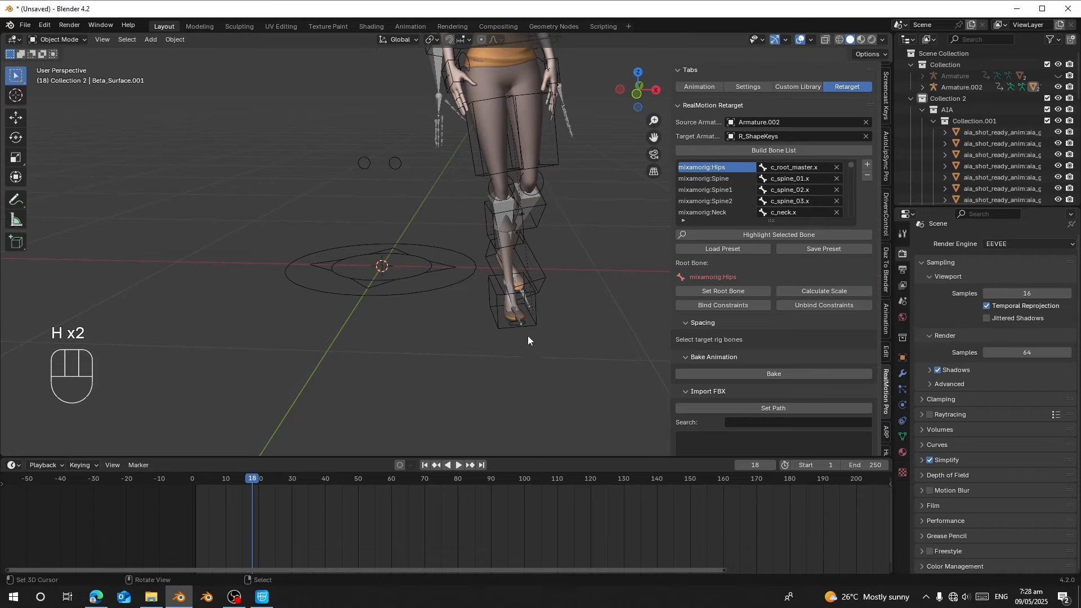
Play back the R_ShapeKeys character's retargeted walk and inspect it from different angles and frames.
{"action": "middle_click_drag", "start_coordinate": [528, 336], "coordinate": [495, 301]}
{"action": "key", "text": "space"}
{"action": "scroll", "coordinate": [494, 360], "scroll_direction": "down", "scroll_amount": 5}
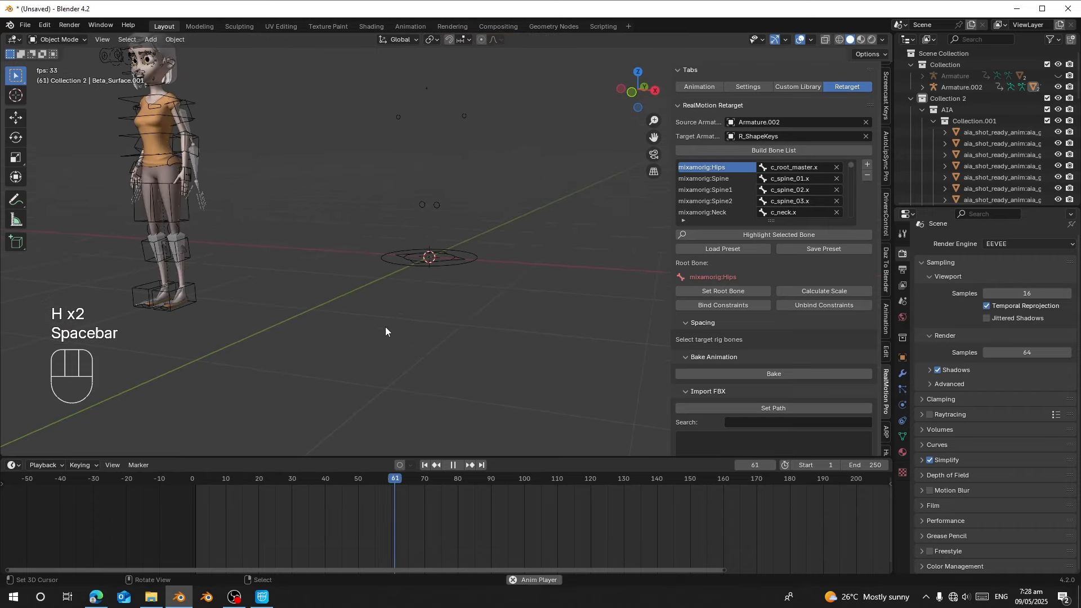
{"action": "key", "text": "space"}
{"action": "middle_click_drag", "start_coordinate": [295, 353], "coordinate": [291, 410]}
{"action": "left_click", "coordinate": [239, 498]}
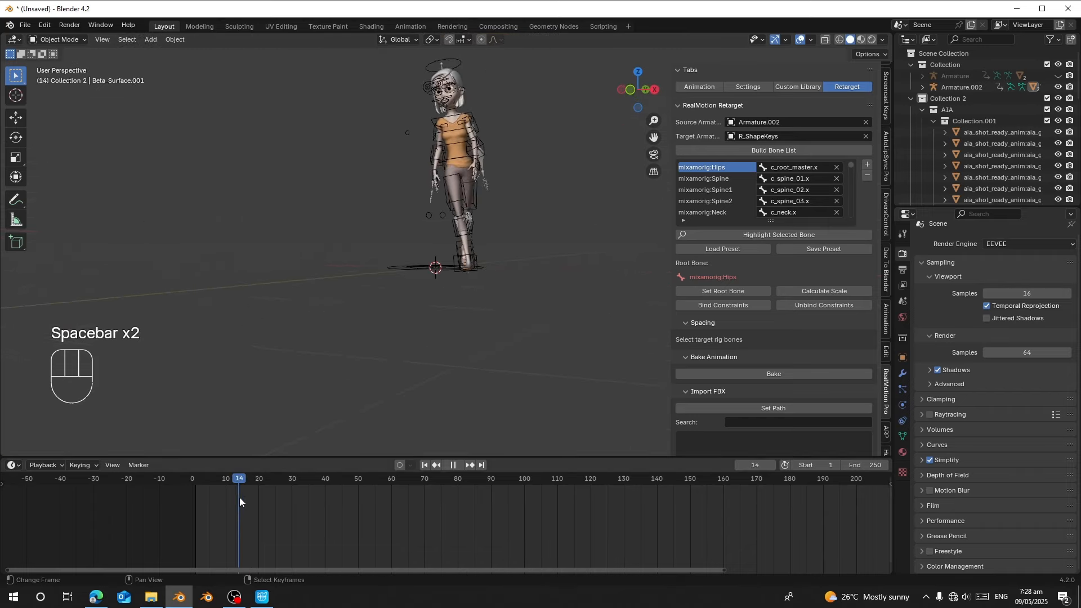
{"action": "middle_click_drag", "start_coordinate": [459, 304], "coordinate": [471, 303]}
{"action": "key", "text": "space"}
{"action": "key", "text": "space"}
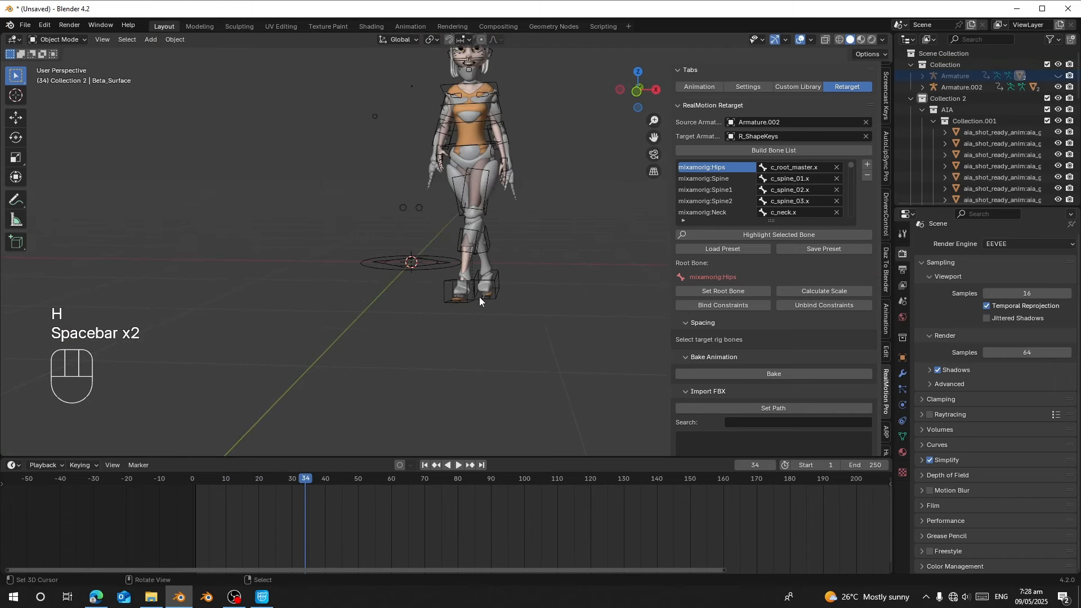
Select Armature.002 and move it along the X axis so the source character stands beside the R_ShapeKeys character.
{"action": "left_click", "coordinate": [479, 296]}
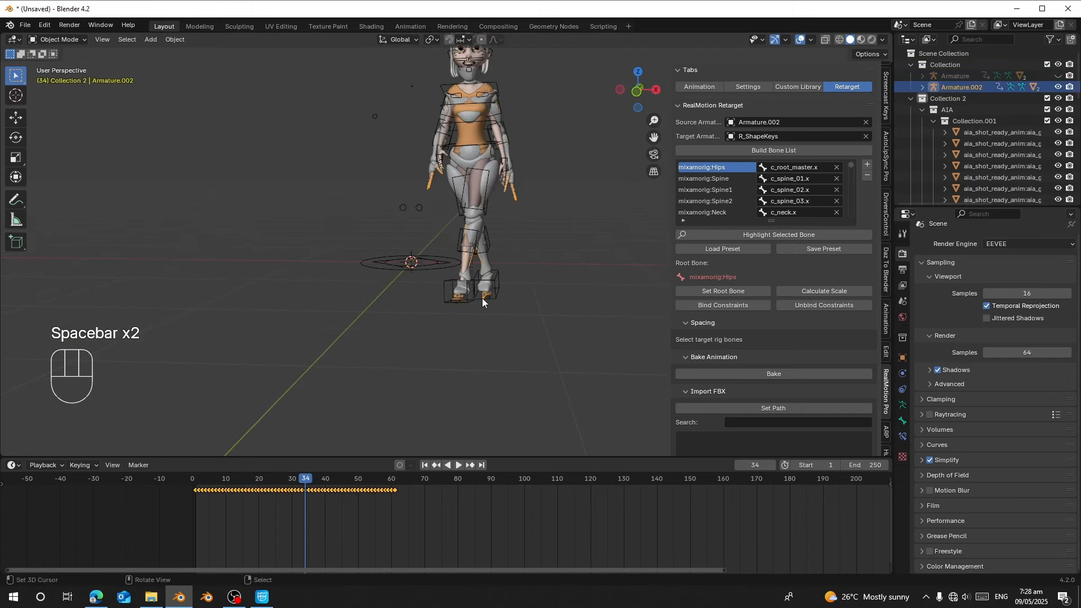
{"action": "left_click", "coordinate": [15, 122]}
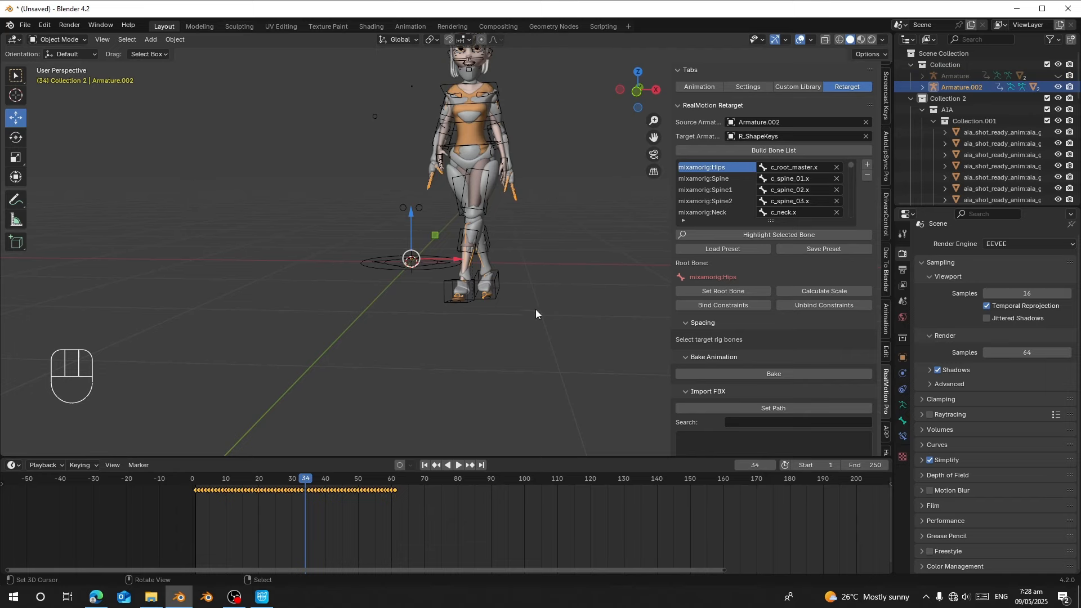
{"action": "left_click_drag", "start_coordinate": [468, 259], "coordinate": [200, 278]}
Play the source and retargeted characters side by side, restarting near the first frame to compare their motion.
{"action": "key", "text": "space"}
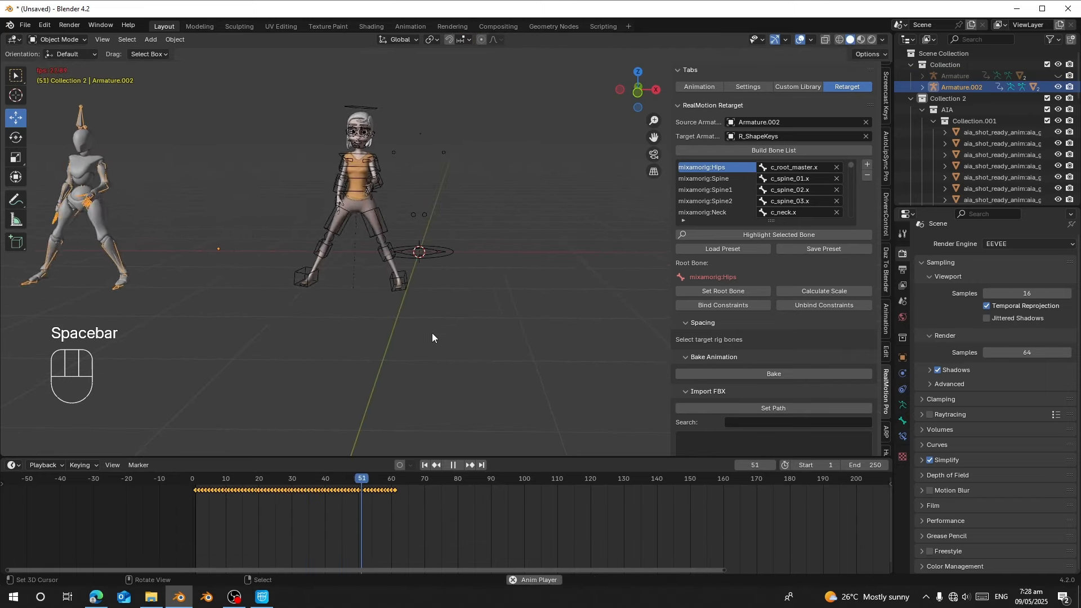
{"action": "middle_click_drag", "start_coordinate": [296, 307], "coordinate": [311, 312]}
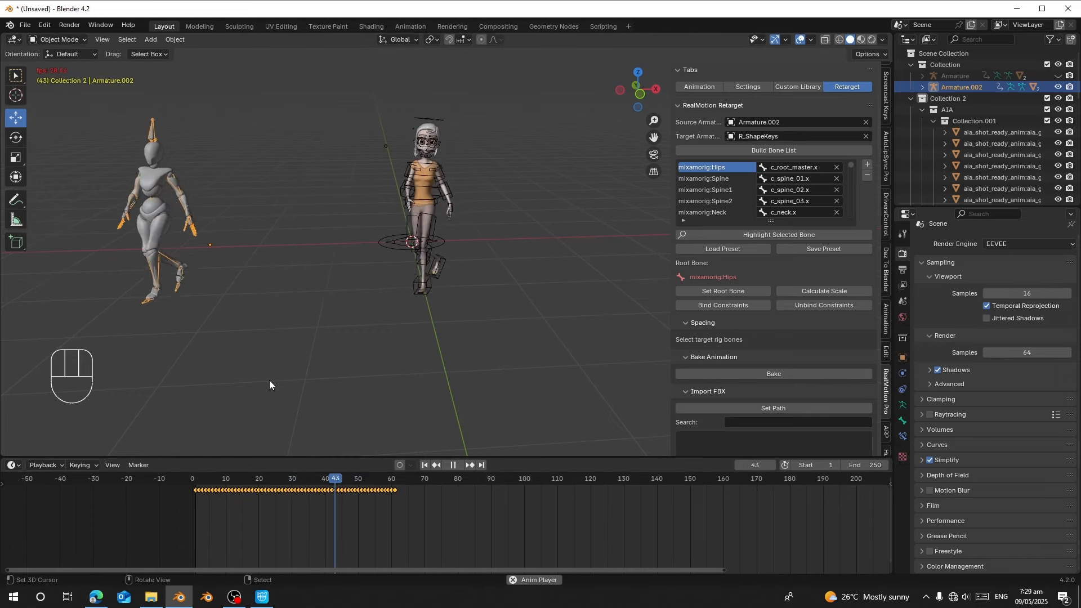
{"action": "left_click", "coordinate": [195, 508]}
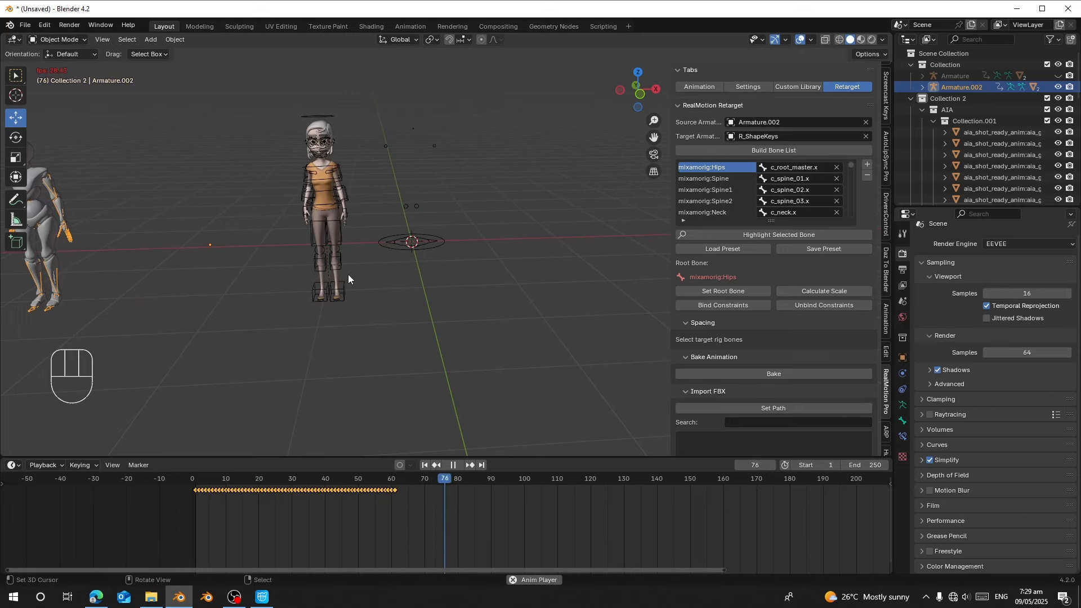
{"action": "left_click", "coordinate": [180, 514]}
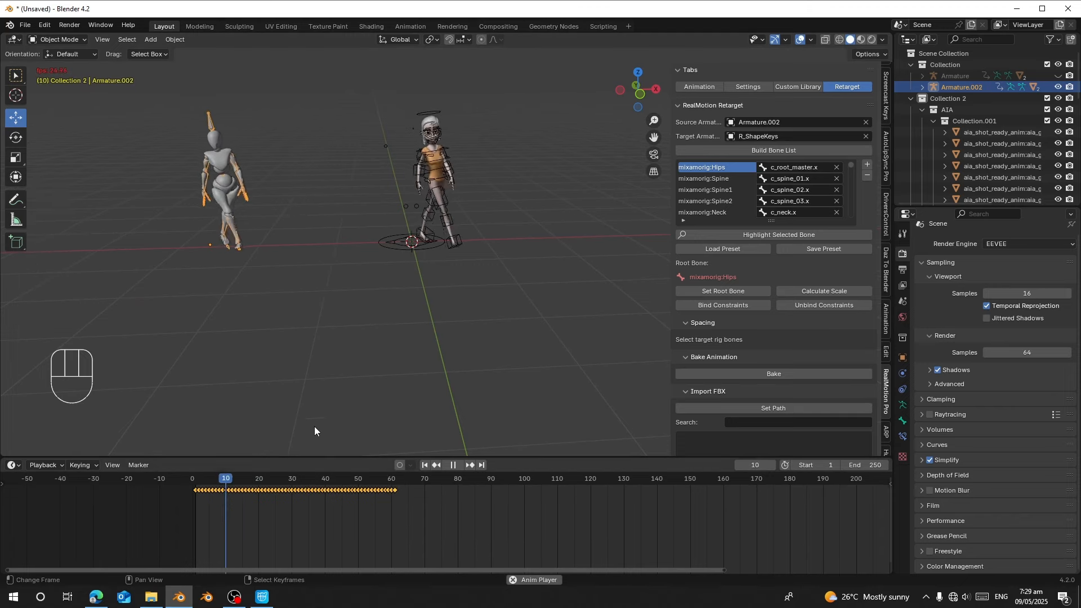
{"action": "scroll", "coordinate": [357, 388], "scroll_direction": "down", "scroll_amount": 3}
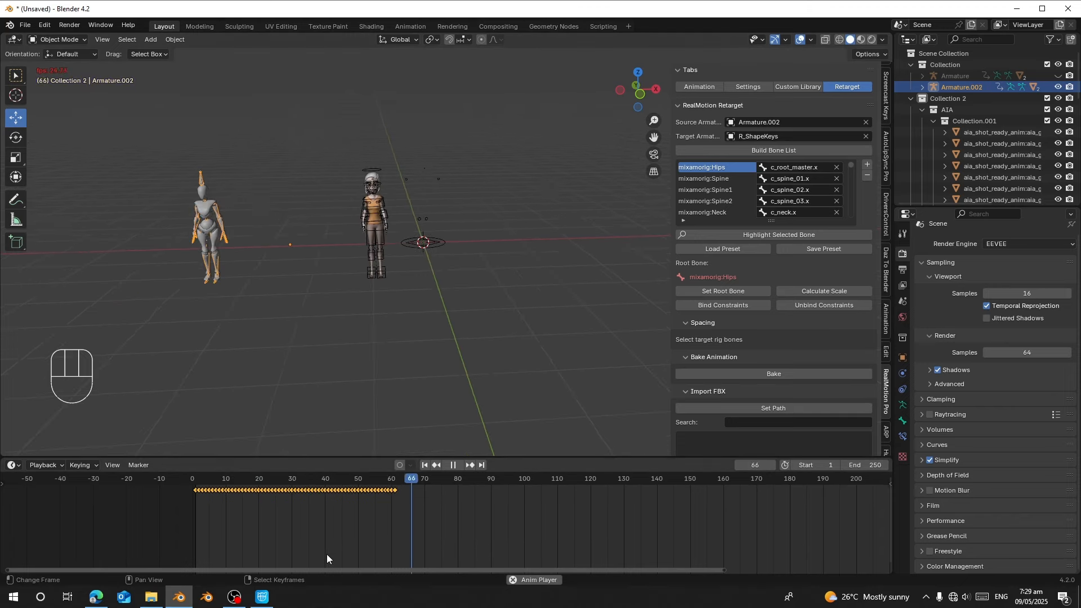
{"action": "left_click", "coordinate": [198, 527]}
{"action": "scroll", "coordinate": [363, 312], "scroll_direction": "up", "scroll_amount": 1}
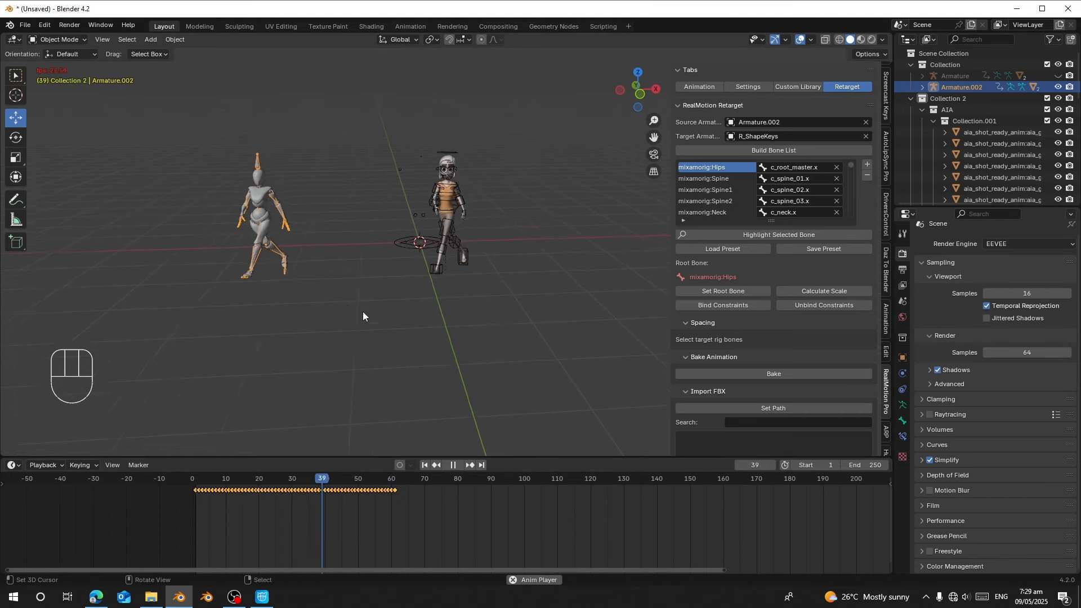
{"action": "middle_click_drag", "start_coordinate": [371, 308], "coordinate": [382, 316], "text": "shift"}
{"action": "left_click", "coordinate": [204, 511]}
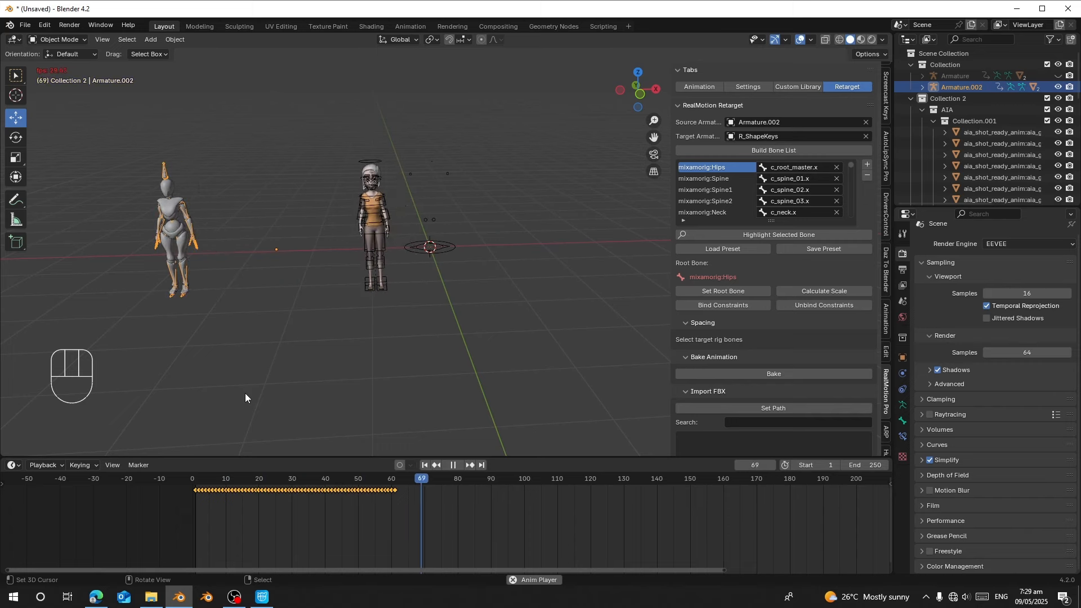
{"action": "left_click", "coordinate": [199, 525]}
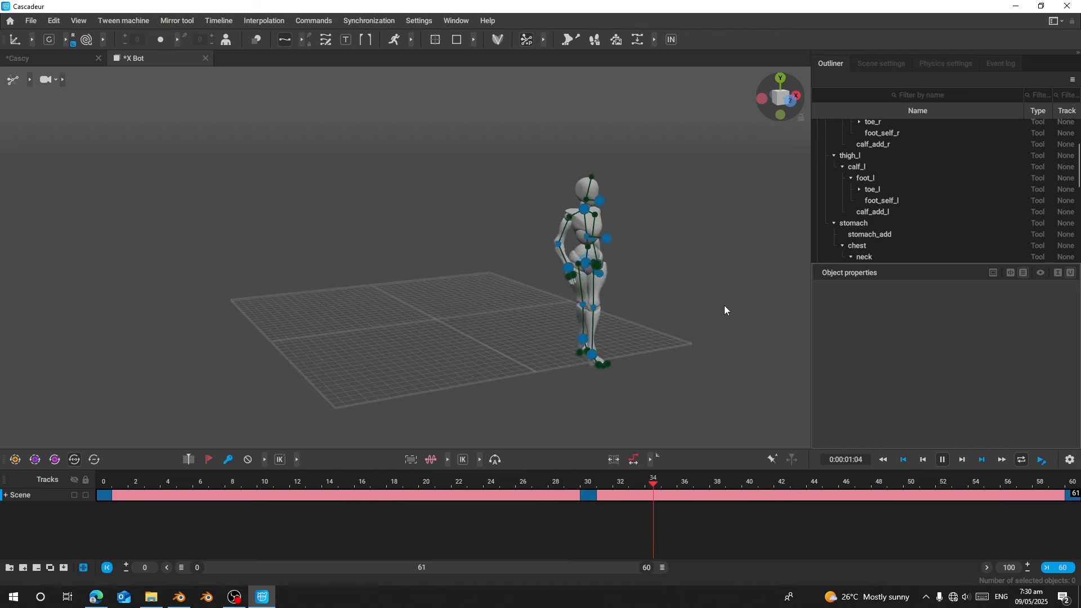
View the X Bot animation from the front in Cascadeur and compare it with the retargeted playback in Blender.
{"action": "scroll", "coordinate": [700, 318], "scroll_direction": "down", "scroll_amount": 2}
{"action": "scroll", "coordinate": [696, 320], "scroll_direction": "up", "scroll_amount": 3}
{"action": "scroll", "coordinate": [688, 324], "scroll_direction": "down", "scroll_amount": 2}
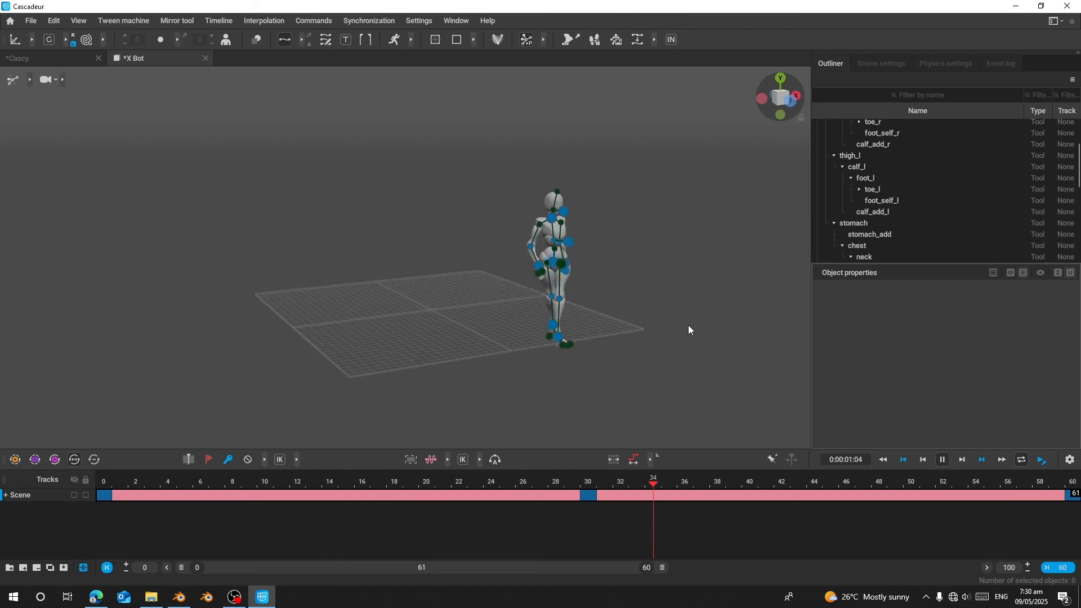
{"action": "left_click_drag", "start_coordinate": [647, 371], "coordinate": [581, 356], "text": "alt"}
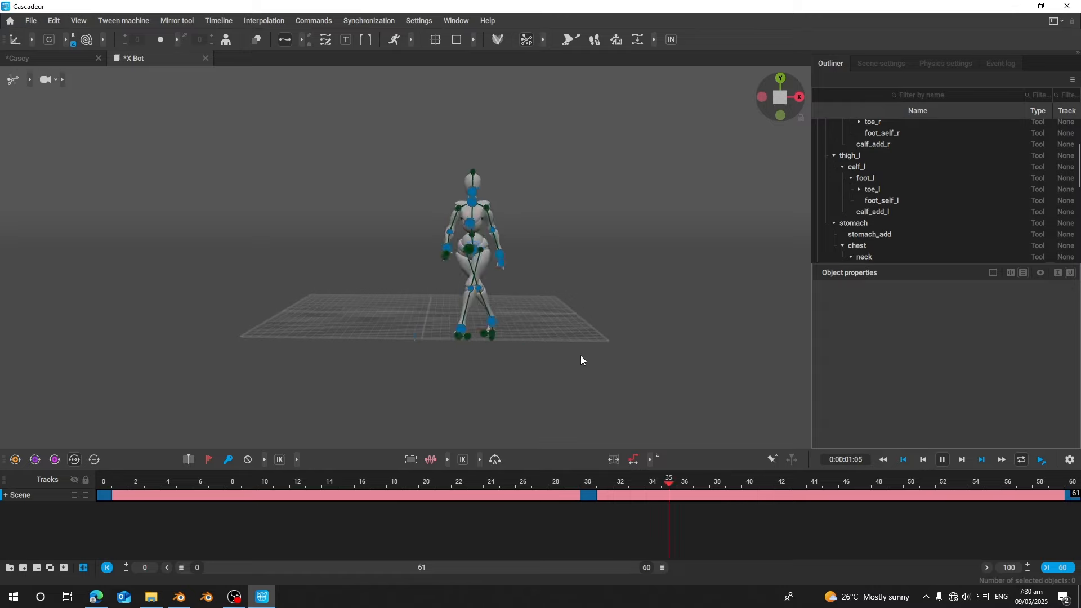
{"action": "left_click", "coordinate": [179, 596]}
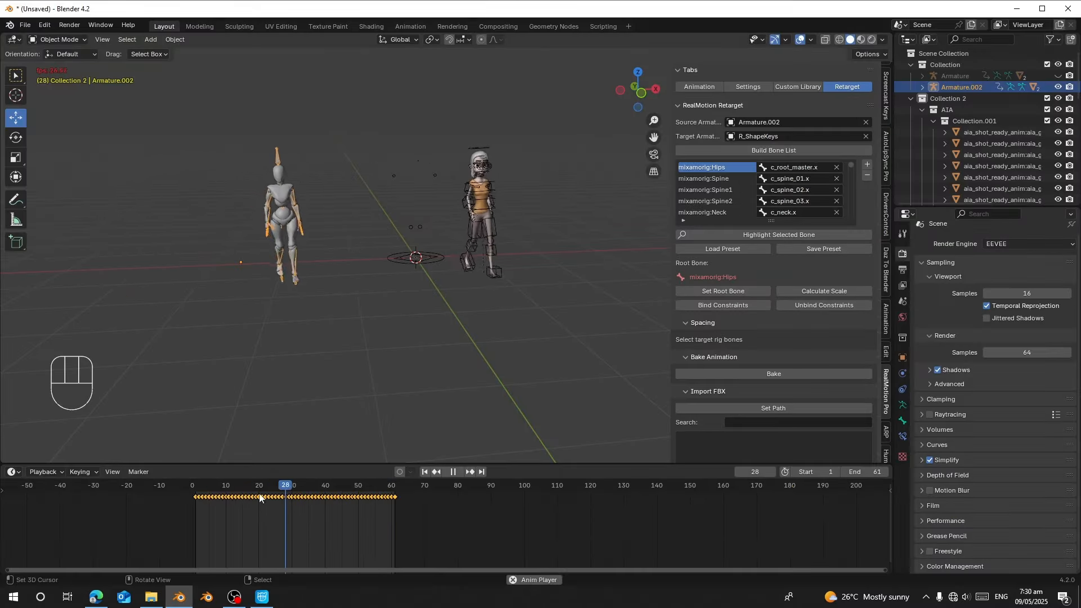
{"action": "left_click", "coordinate": [262, 597]}
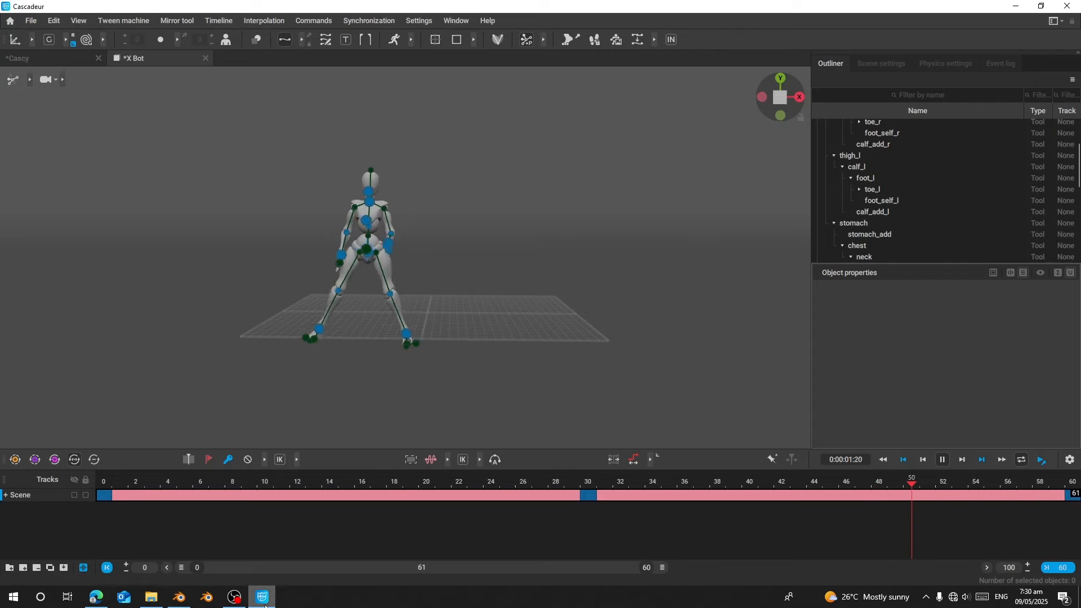
{"action": "left_click", "coordinate": [179, 597]}
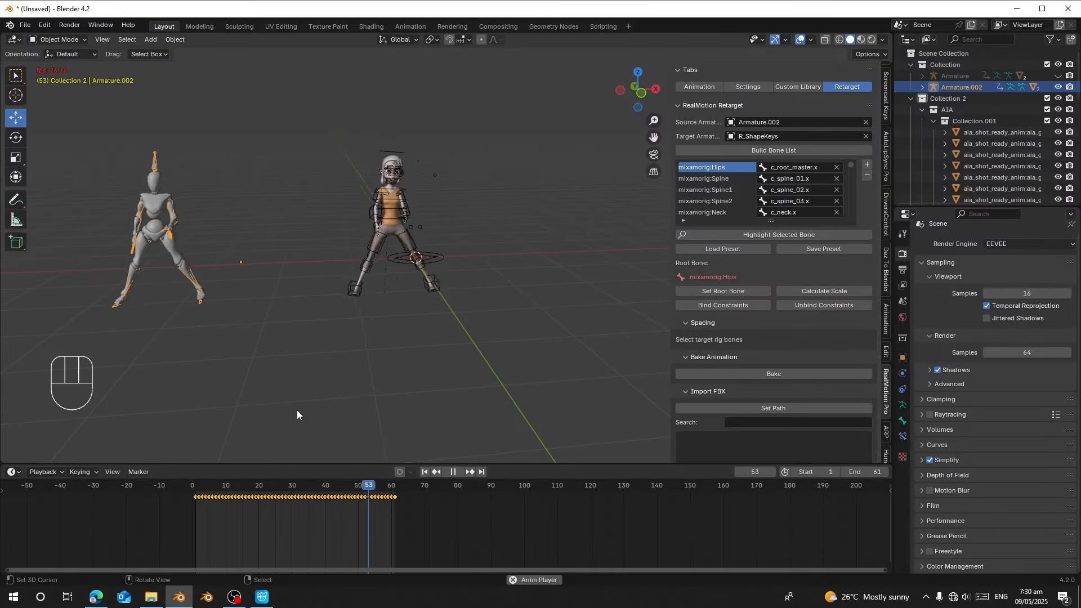